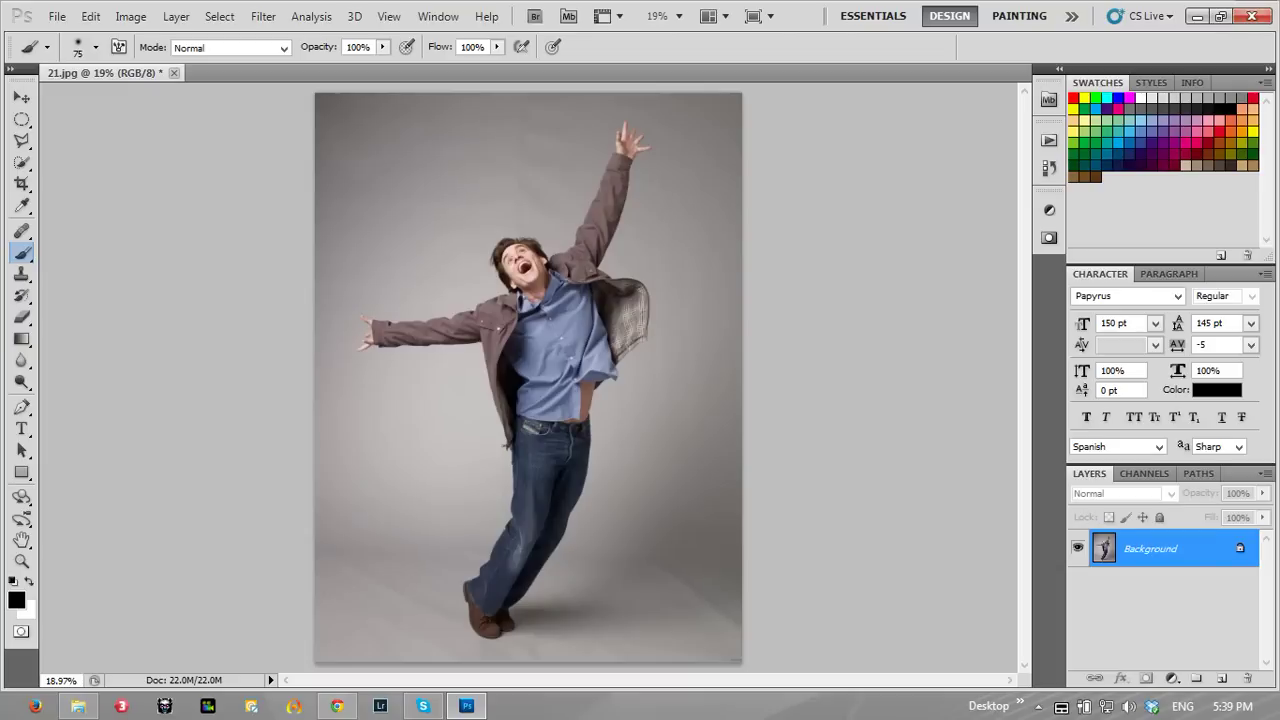
Step: Duplicate the Background photo onto Layer 1 with Ctrl+J
{"action": "key", "text": "ctrl+j"}
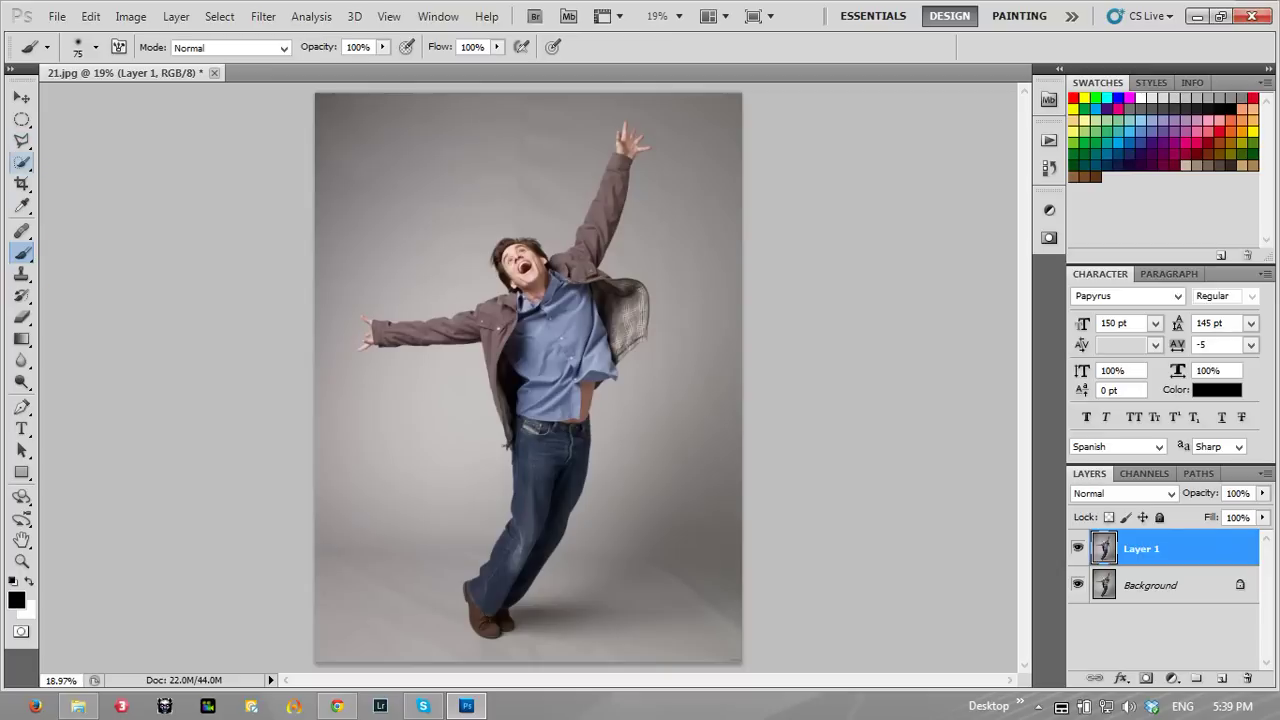
Step: Quick-select the dancing man's arm, head and body, and copy him onto Layer 2
{"action": "left_click", "coordinate": [22, 163]}
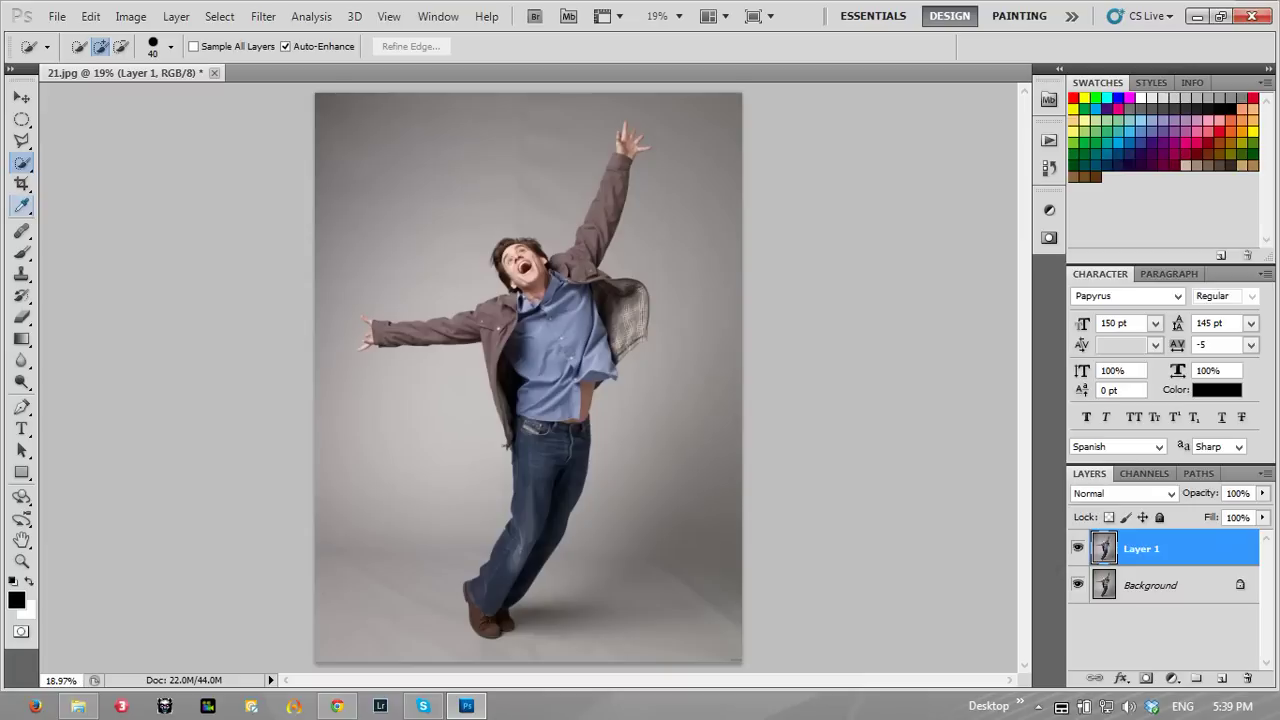
{"action": "right_click", "coordinate": [22, 163]}
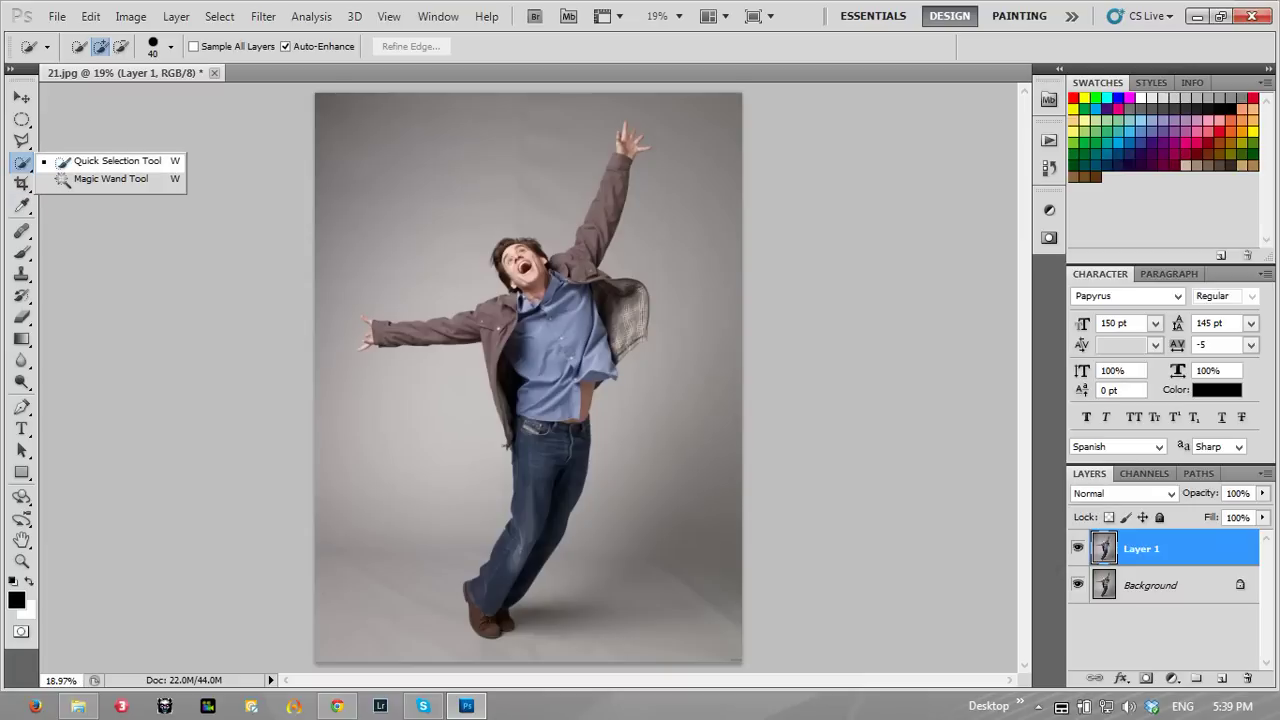
{"action": "key", "text": "Escape"}
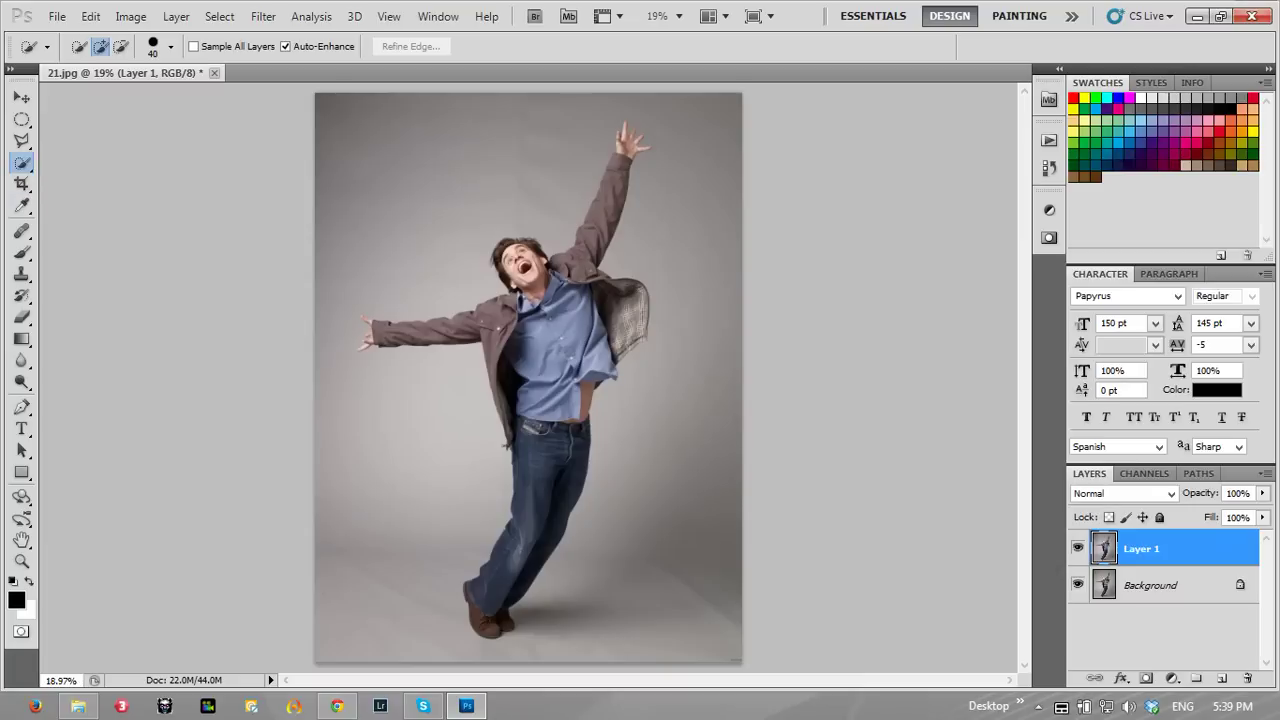
{"action": "mouse_move", "coordinate": [372, 333]}
{"action": "left_mouse_down"}
{"action": "mouse_move", "coordinate": [540, 268]}
{"action": "mouse_move", "coordinate": [512, 255]}
{"action": "left_mouse_up"}
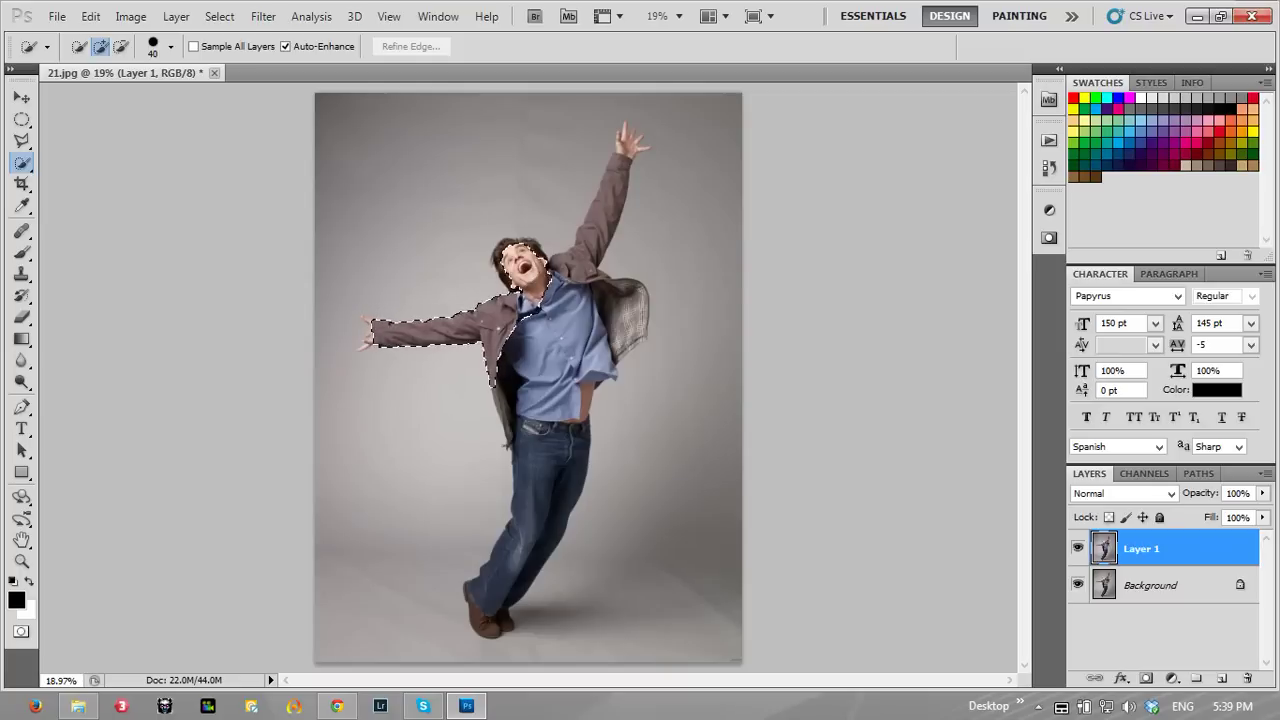
{"action": "mouse_move", "coordinate": [530, 310]}
{"action": "left_mouse_down"}
{"action": "mouse_move", "coordinate": [560, 298]}
{"action": "mouse_move", "coordinate": [622, 152]}
{"action": "left_mouse_up"}
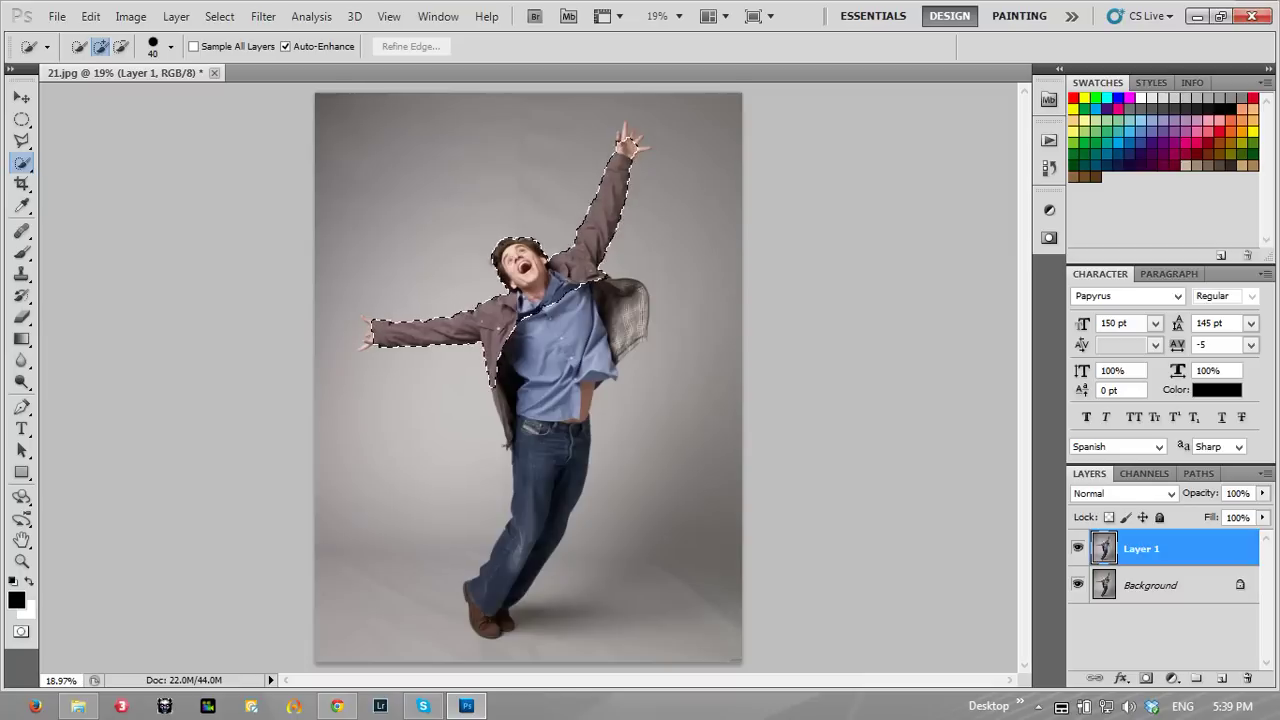
{"action": "mouse_move", "coordinate": [605, 280]}
{"action": "left_mouse_down"}
{"action": "mouse_move", "coordinate": [630, 325]}
{"action": "mouse_move", "coordinate": [490, 600]}
{"action": "left_mouse_up"}
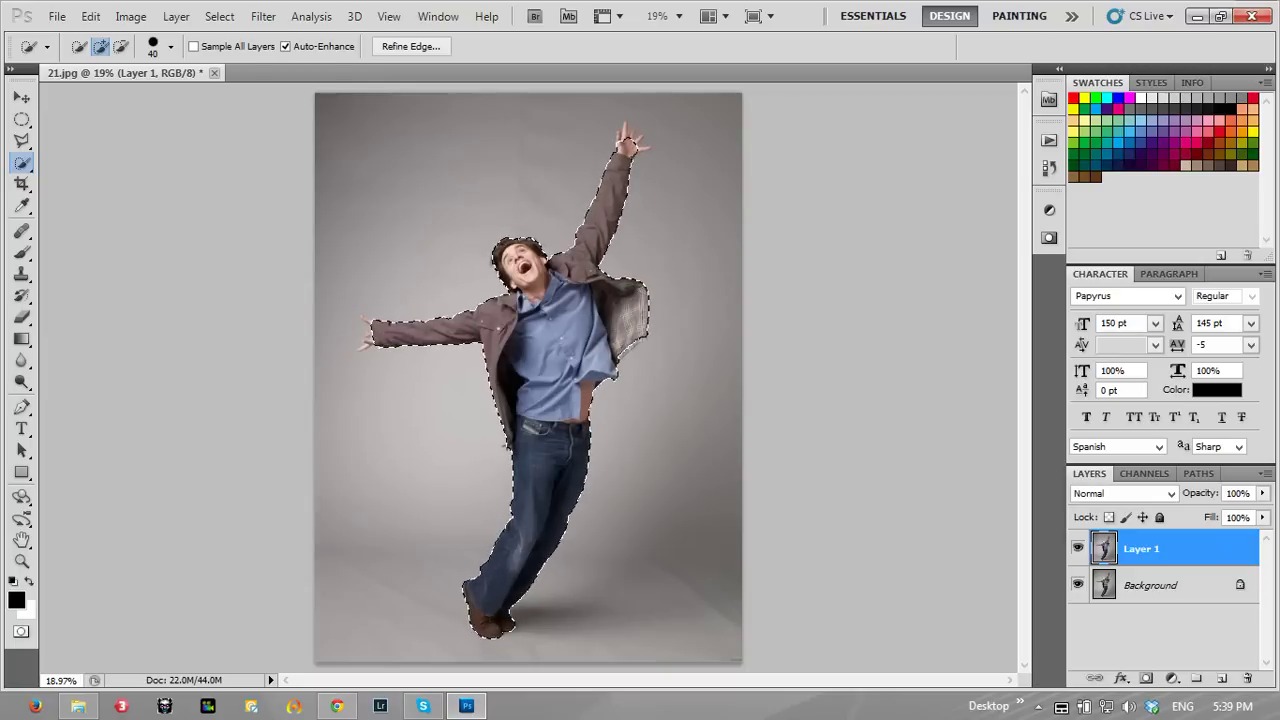
{"action": "key", "text": "ctrl+j"}
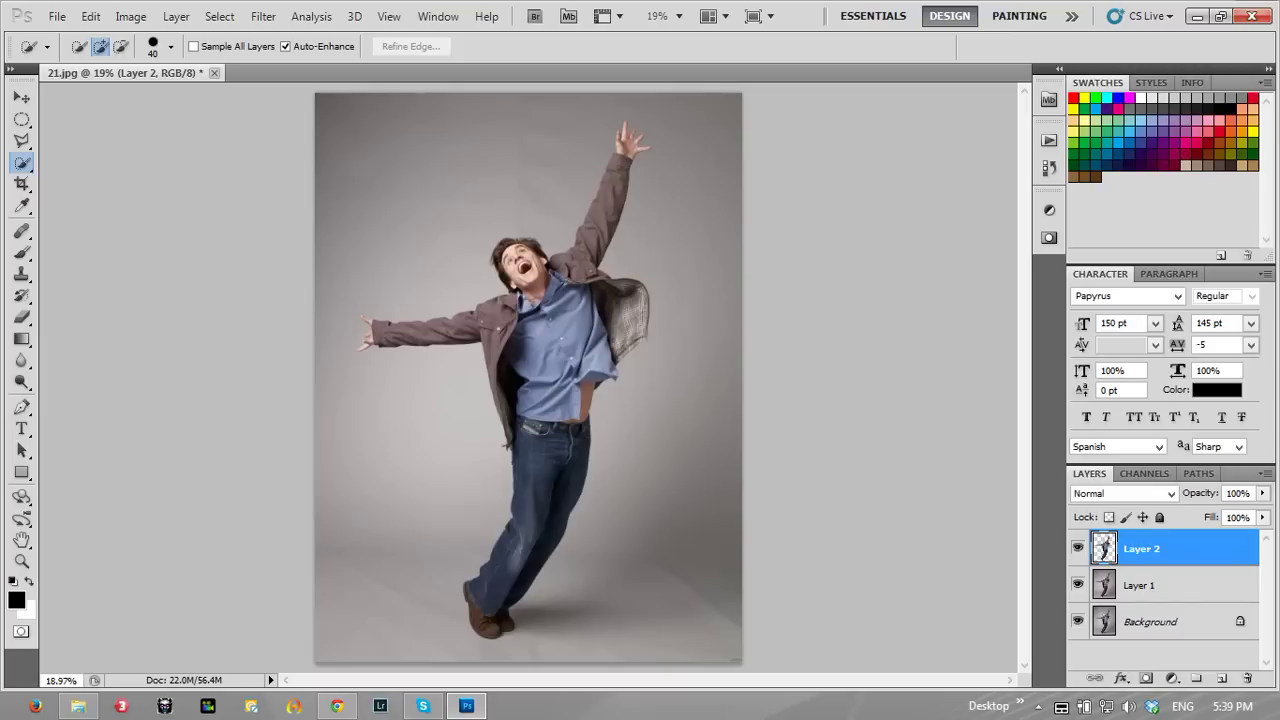
{"action": "left_click", "coordinate": [1077, 585]}
{"action": "left_click", "coordinate": [1077, 621]}
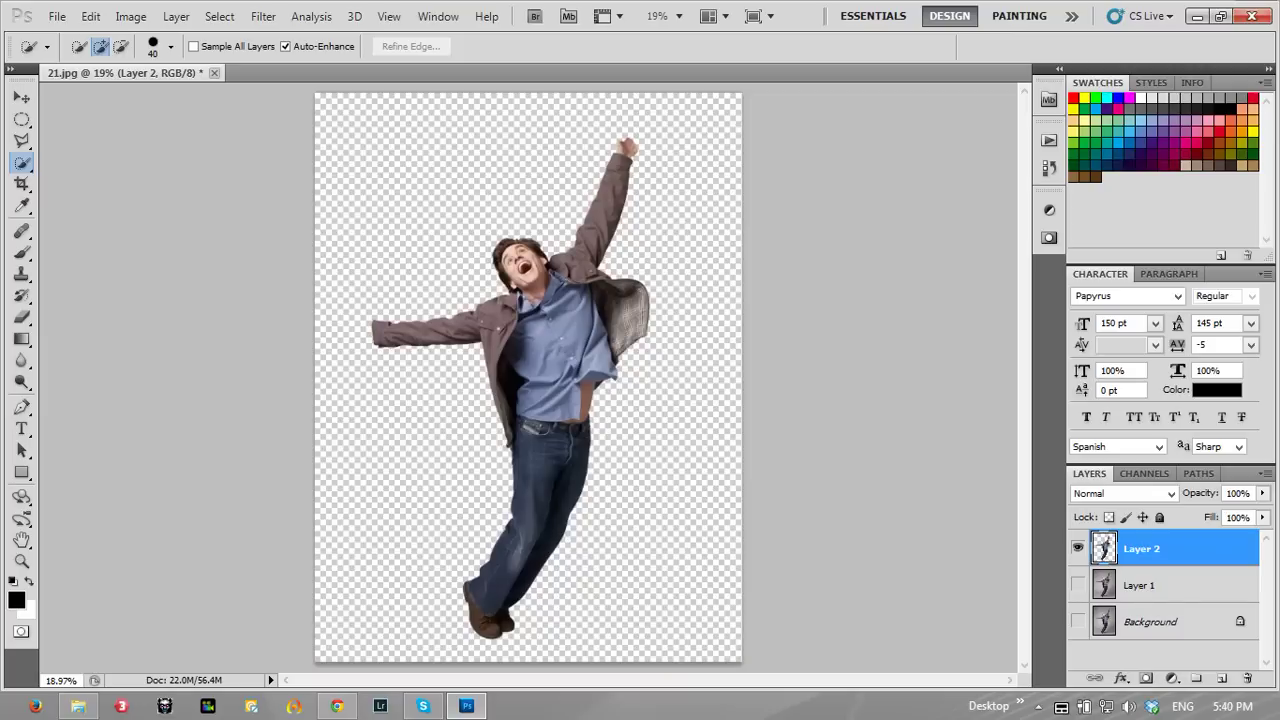
{"action": "left_click", "coordinate": [1077, 585]}
{"action": "left_click", "coordinate": [1077, 621]}
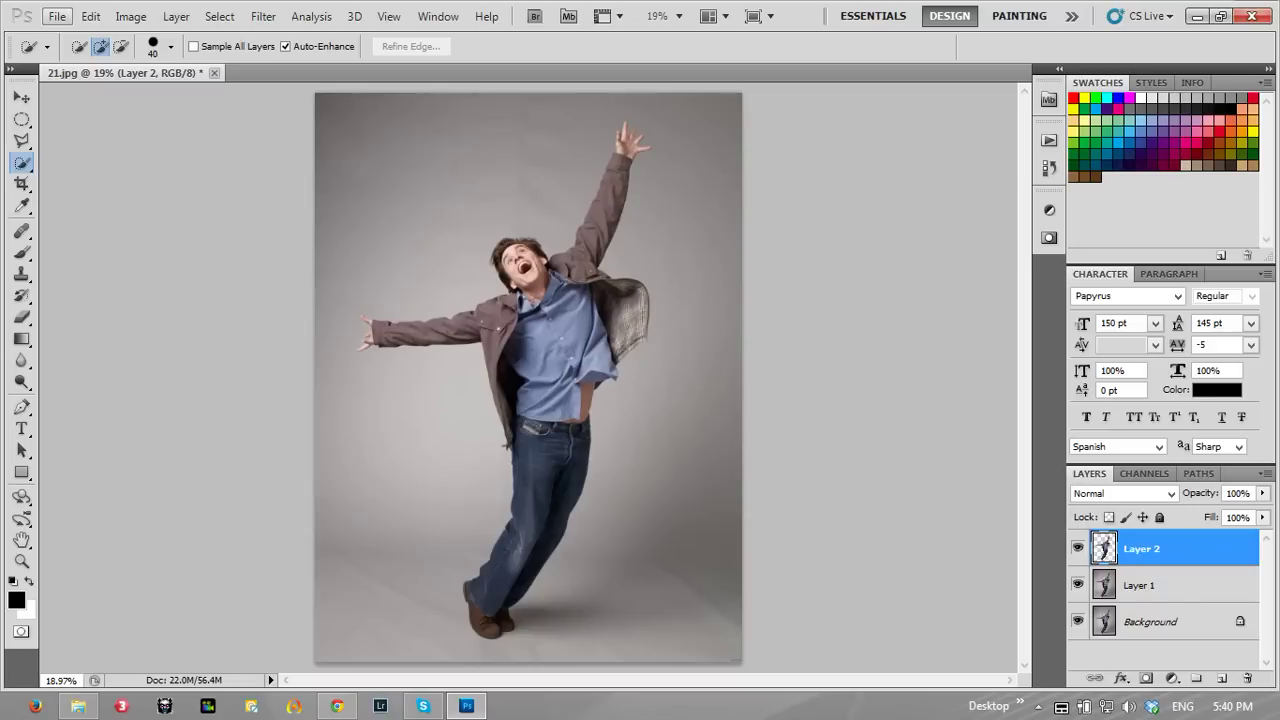
Step: Choose the Brush Tool and browse the preset list for a soft 75 px brush
{"action": "key", "text": "b"}
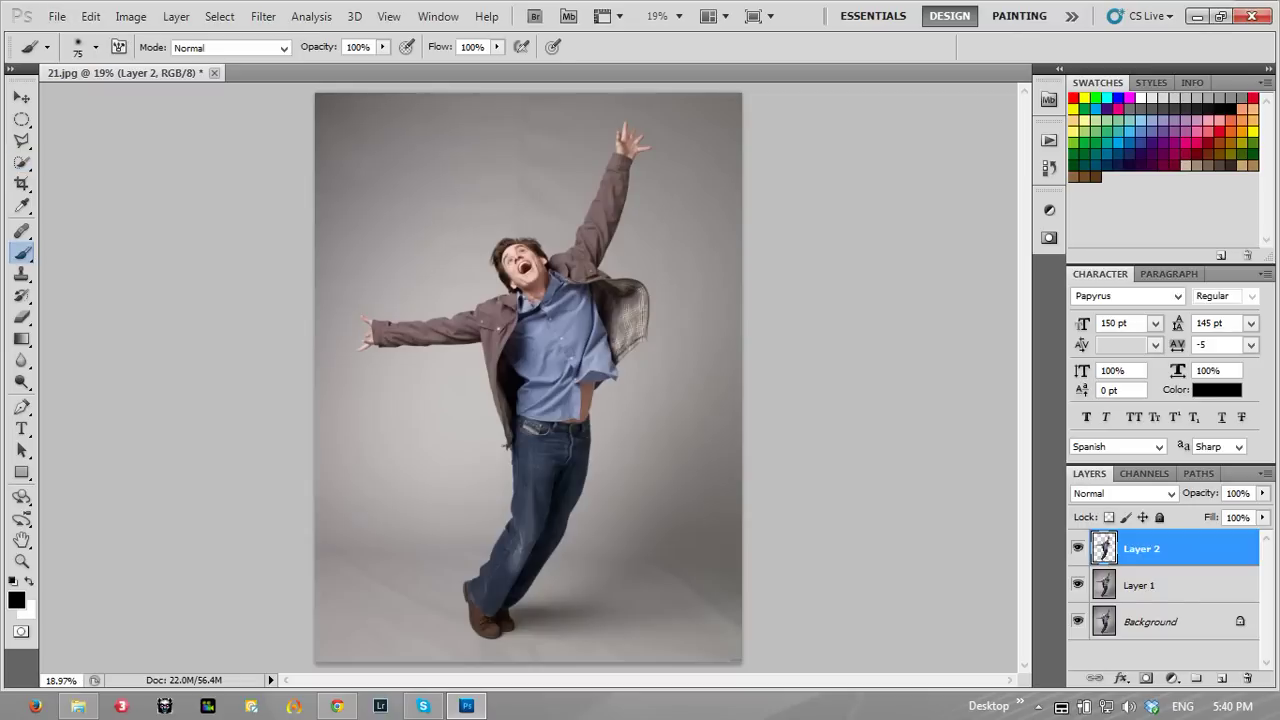
{"action": "left_click", "coordinate": [96, 47]}
{"action": "scroll", "coordinate": [120, 220], "scroll_direction": "down", "scroll_amount": 2}
{"action": "scroll", "coordinate": [120, 220], "scroll_direction": "down", "scroll_amount": 2}
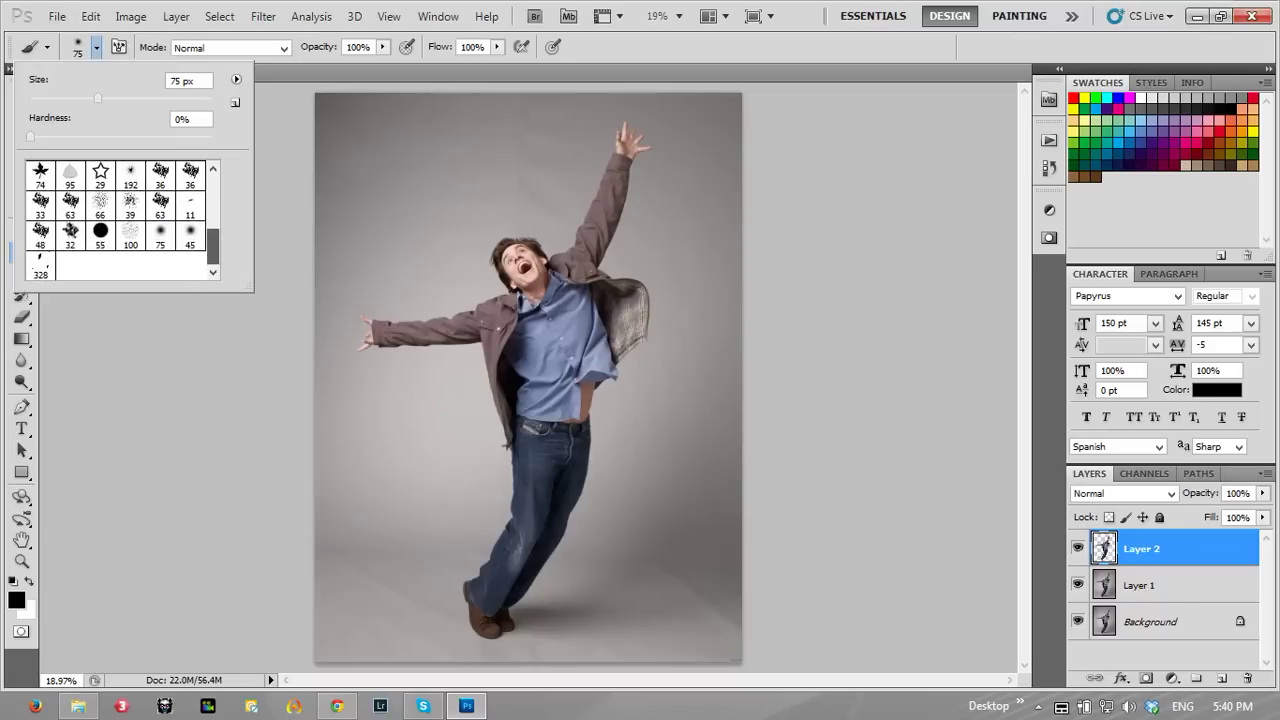
{"action": "scroll", "coordinate": [120, 220], "scroll_direction": "down", "scroll_amount": 2}
{"action": "scroll", "coordinate": [120, 220], "scroll_direction": "up", "scroll_amount": 3}
{"action": "scroll", "coordinate": [120, 220], "scroll_direction": "down", "scroll_amount": 2}
{"action": "scroll", "coordinate": [120, 220], "scroll_direction": "down", "scroll_amount": 2}
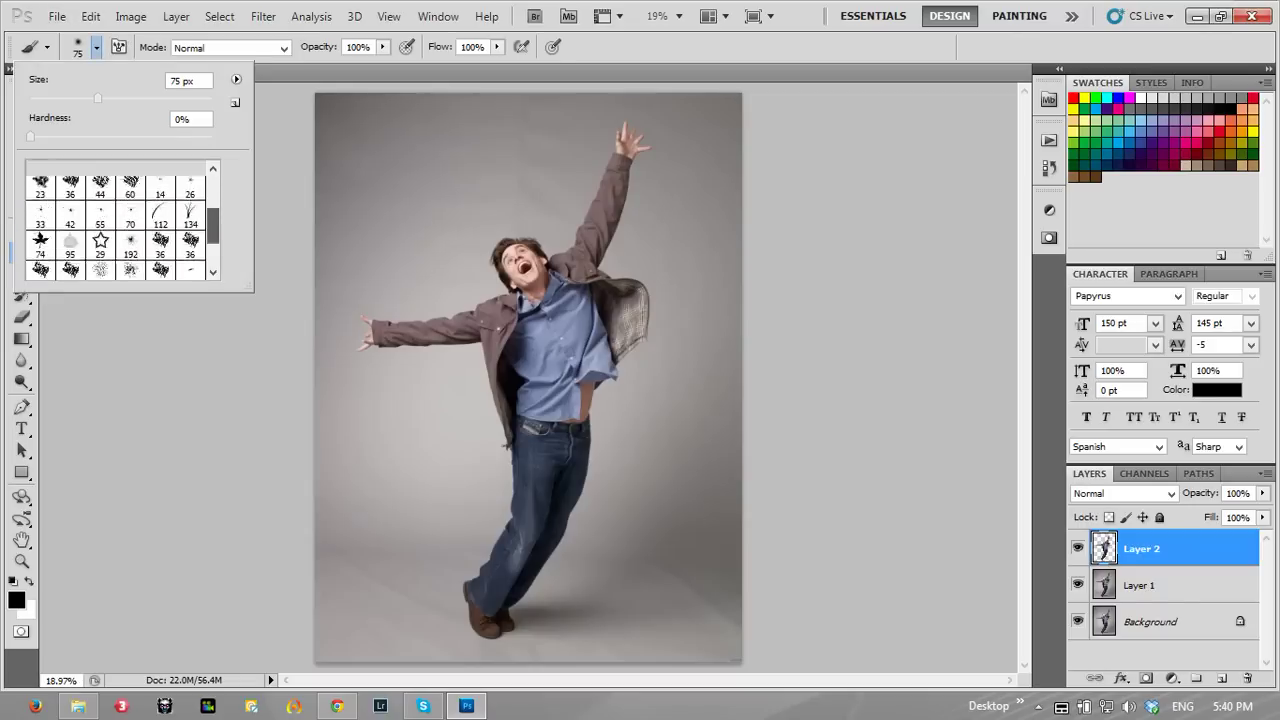
{"action": "scroll", "coordinate": [120, 220], "scroll_direction": "up", "scroll_amount": 4}
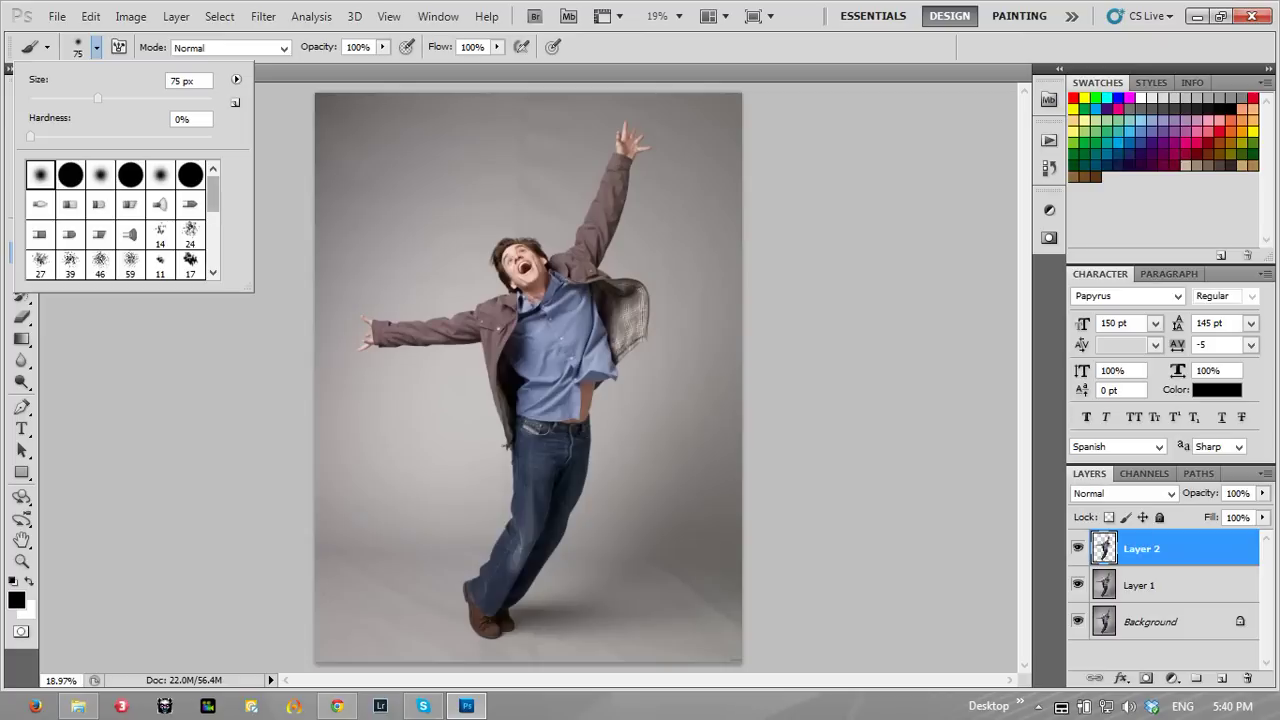
{"action": "left_click_drag", "start_coordinate": [213, 194], "coordinate": [213, 250]}
{"action": "scroll", "coordinate": [120, 220], "scroll_direction": "up", "scroll_amount": 5}
{"action": "scroll", "coordinate": [120, 220], "scroll_direction": "down", "scroll_amount": 3}
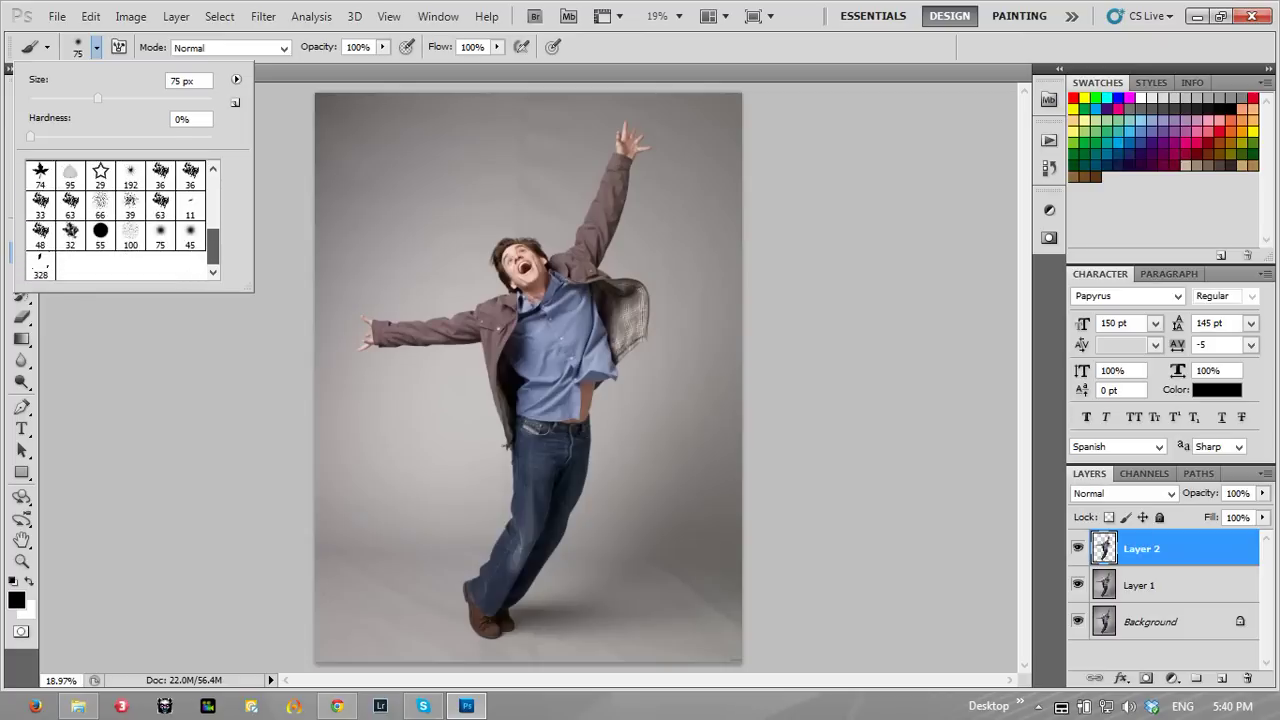
{"action": "scroll", "coordinate": [120, 220], "scroll_direction": "up", "scroll_amount": 3}
{"action": "scroll", "coordinate": [120, 220], "scroll_direction": "down", "scroll_amount": 3}
{"action": "scroll", "coordinate": [120, 220], "scroll_direction": "down", "scroll_amount": 3}
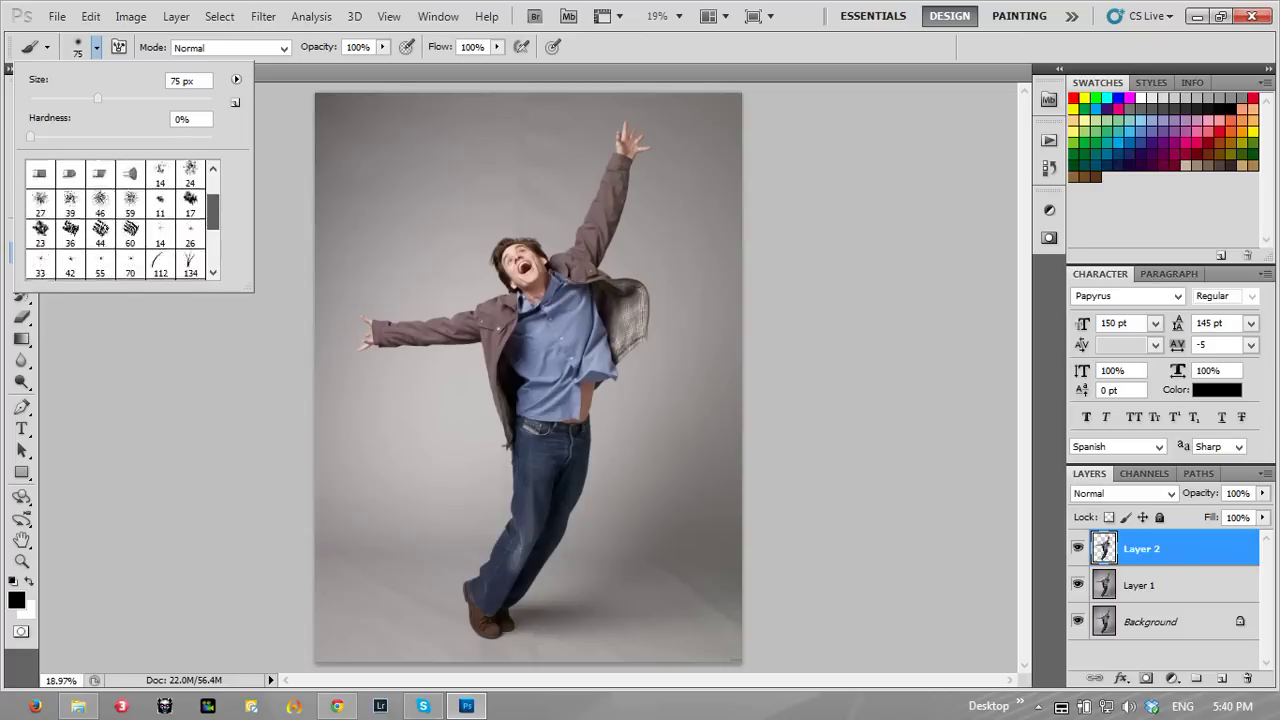
{"action": "scroll", "coordinate": [120, 220], "scroll_direction": "up", "scroll_amount": 6}
{"action": "left_click", "coordinate": [96, 47]}
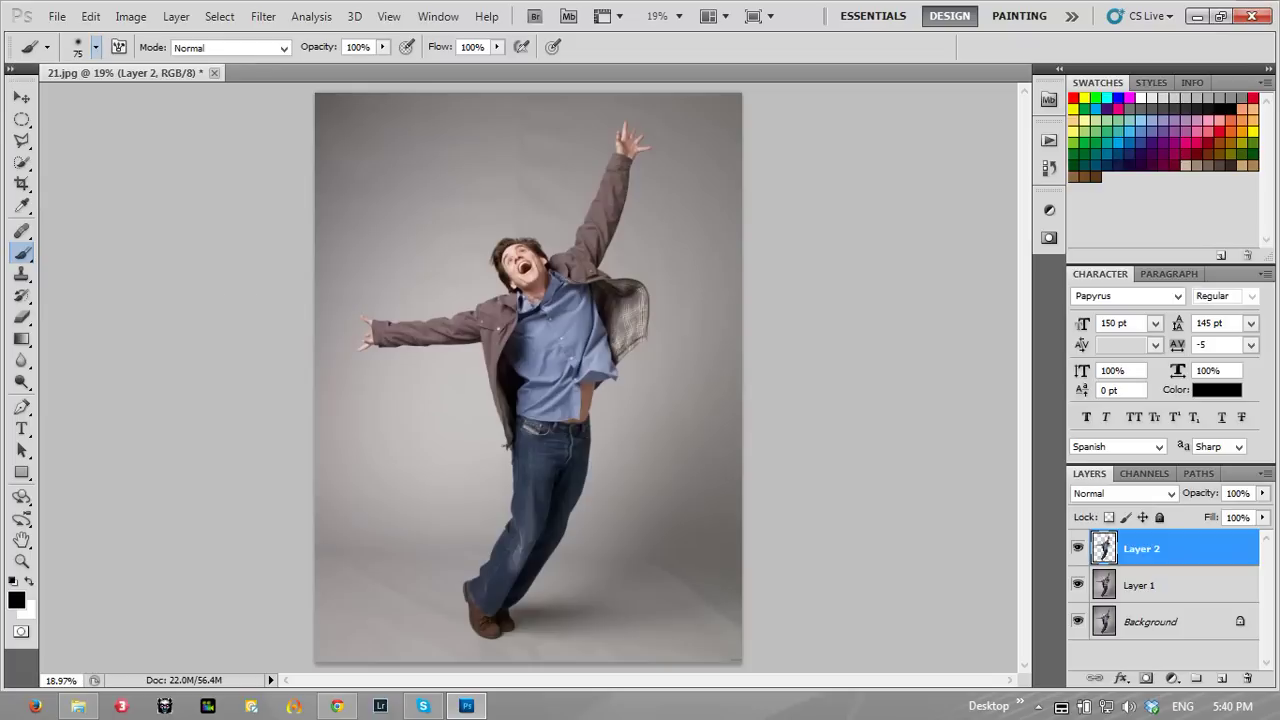
{"action": "left_click", "coordinate": [57, 16]}
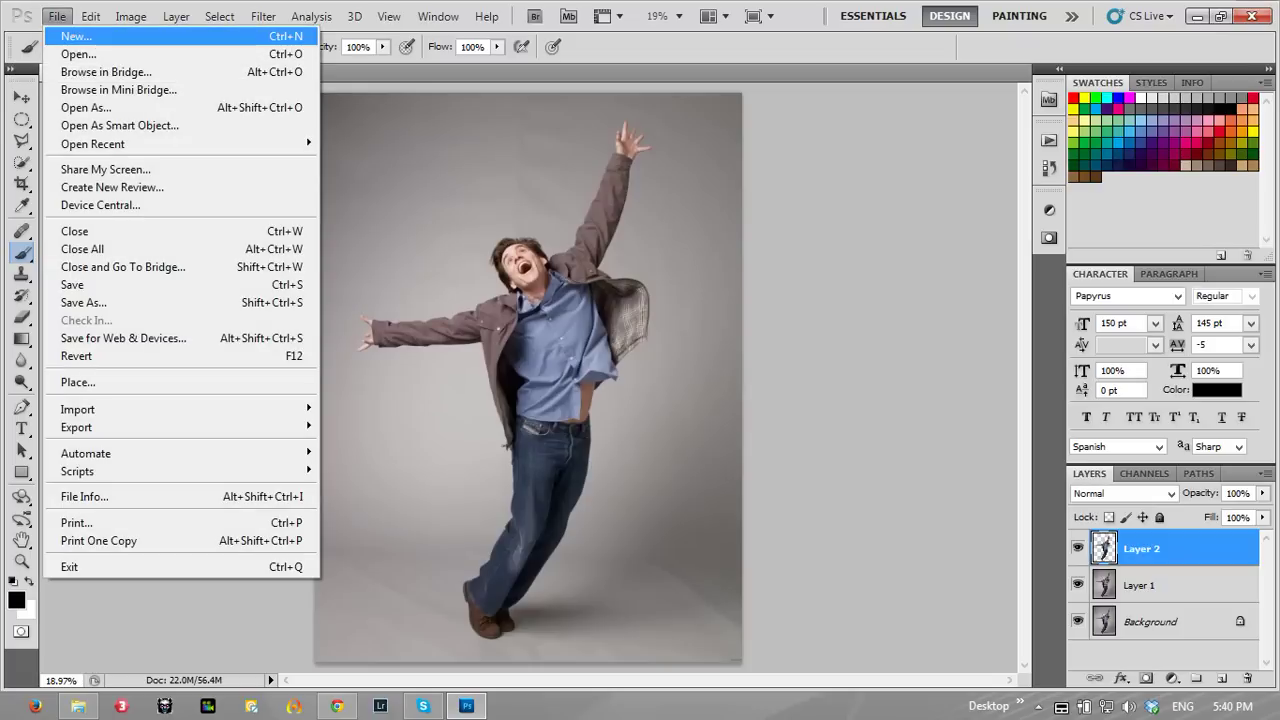
Step: Create a new white 500 × 500 px, 300 ppi document, then start a new layer
{"action": "left_click", "coordinate": [57, 16]}
{"action": "left_click", "coordinate": [57, 16]}
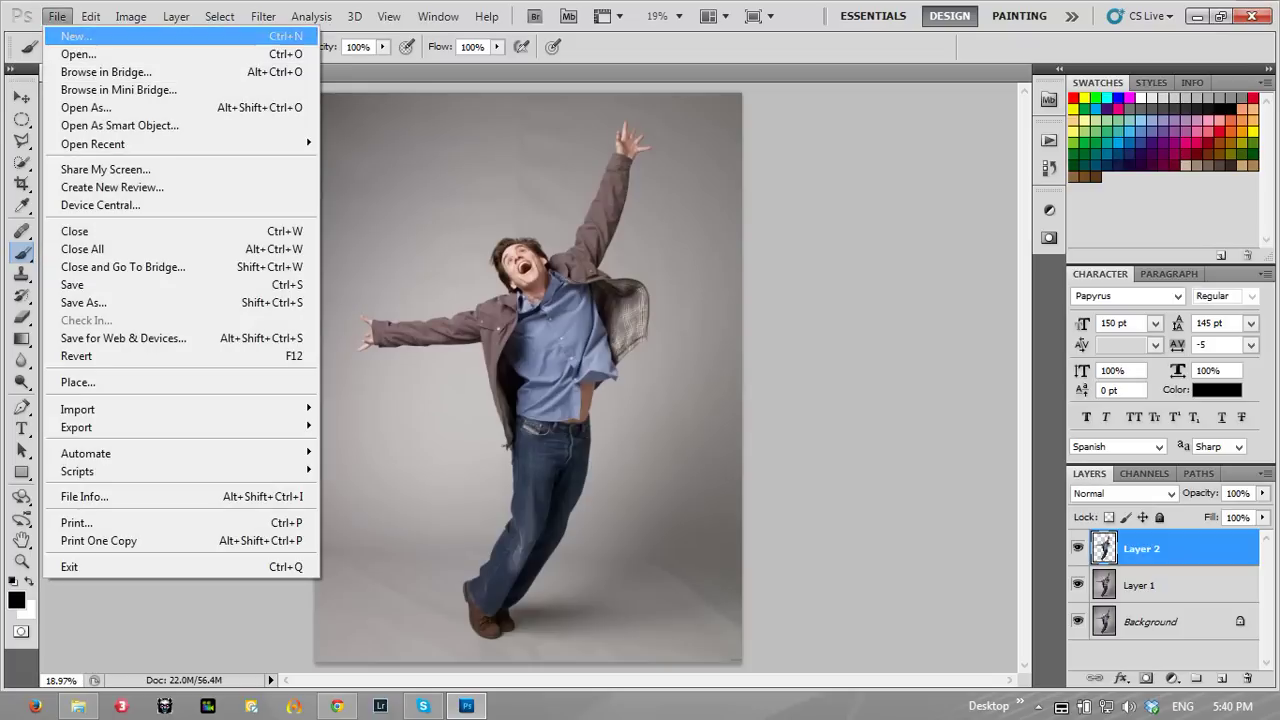
{"action": "left_click", "coordinate": [76, 36]}
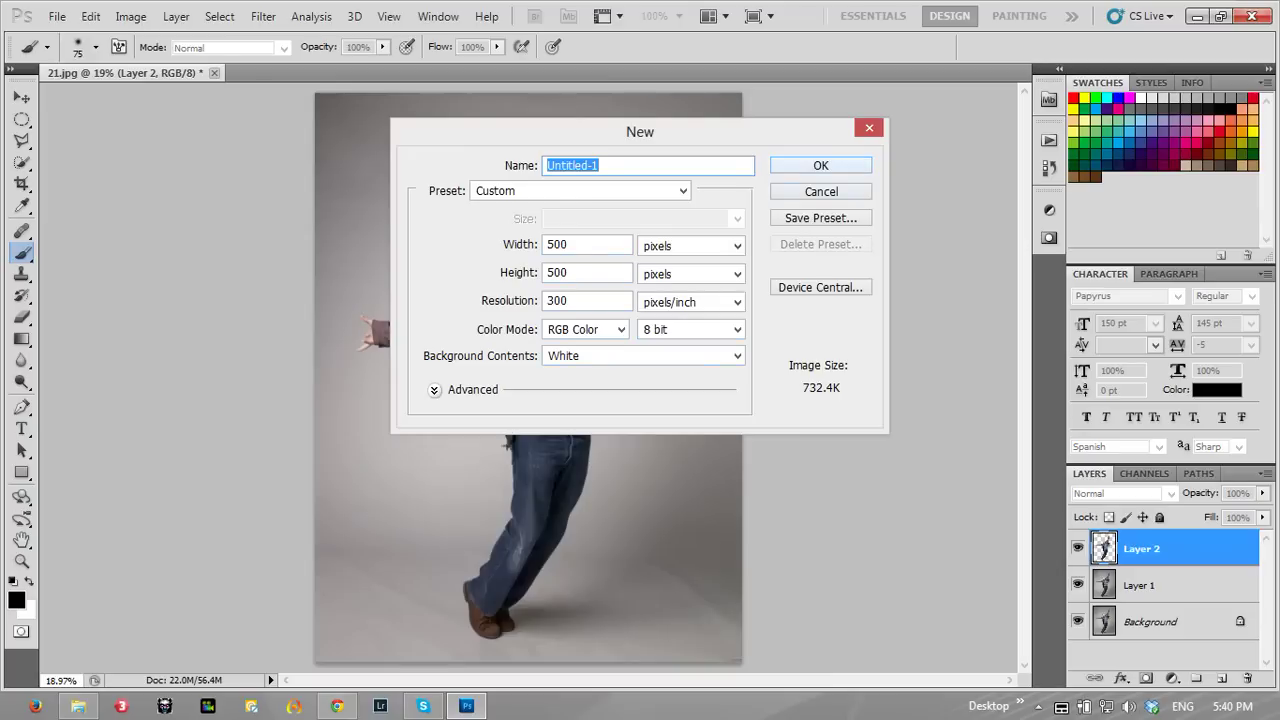
{"action": "key", "text": "Return"}
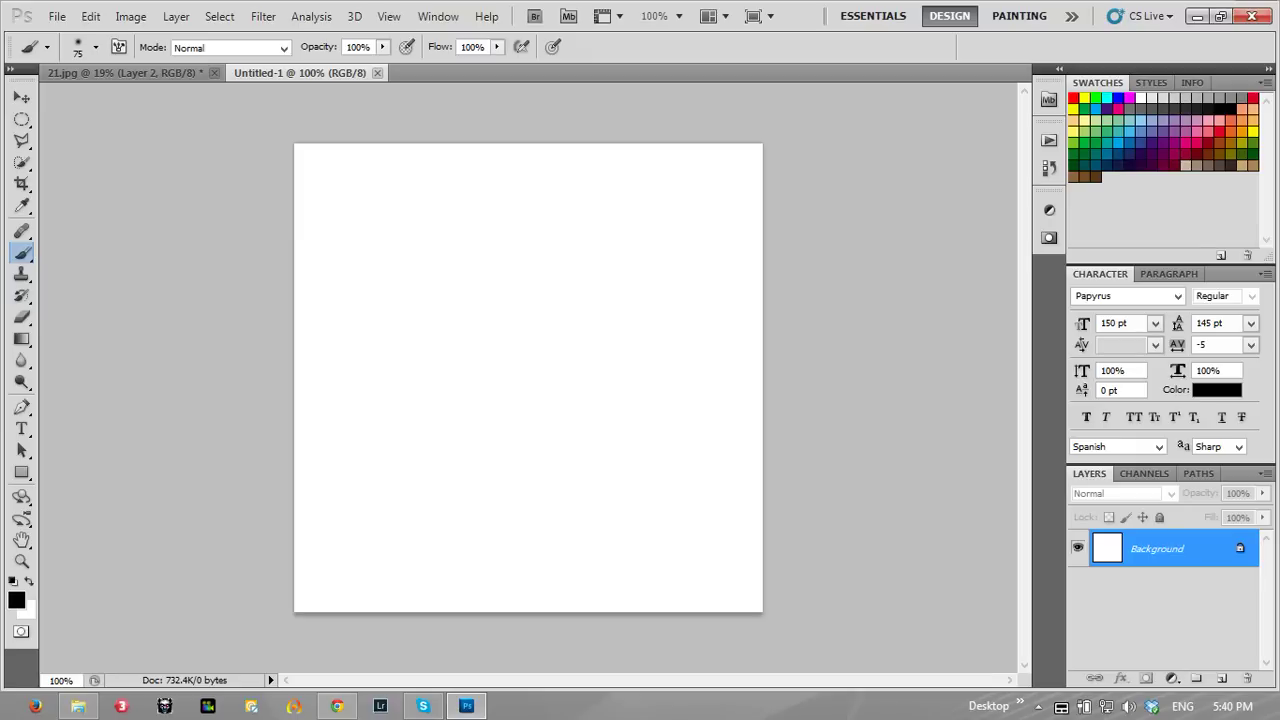
{"action": "key", "text": "ctrl+shift+n"}
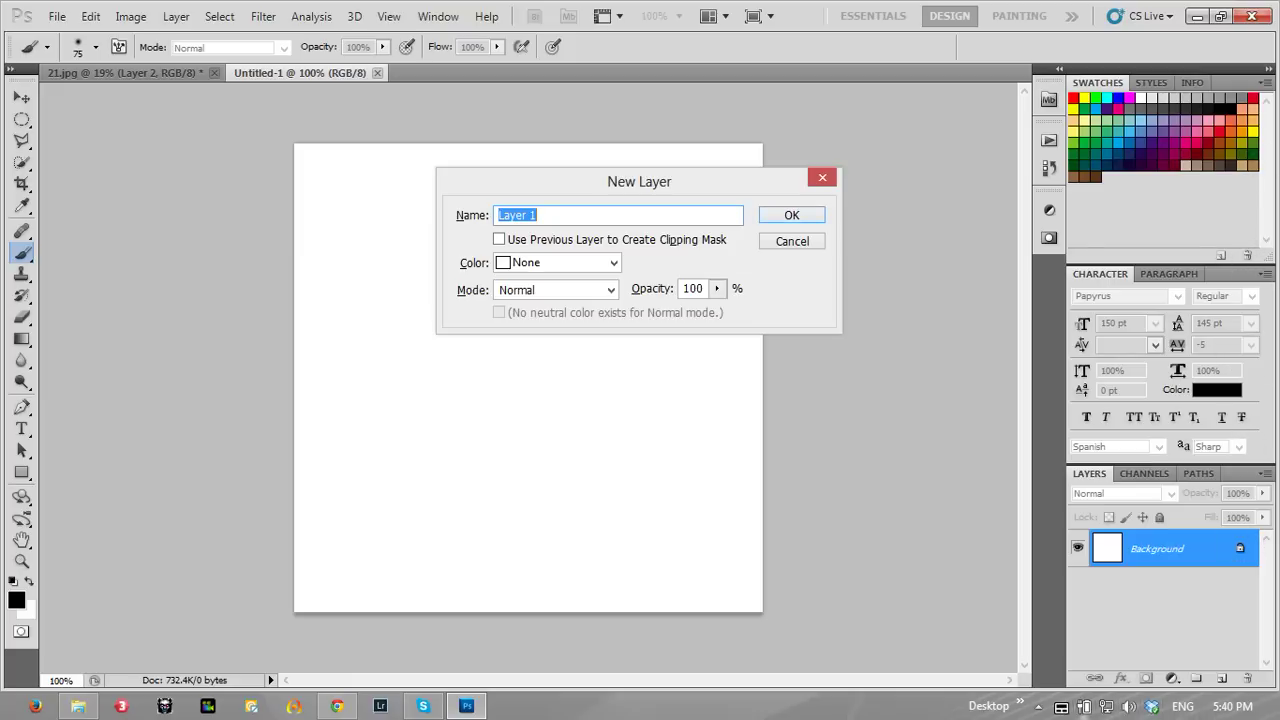
Step: Add the empty Layer 1 to Untitled-1 and switch to the Polygonal Lasso Tool
{"action": "left_click", "coordinate": [1038, 706]}
{"action": "left_click", "coordinate": [1083, 588]}
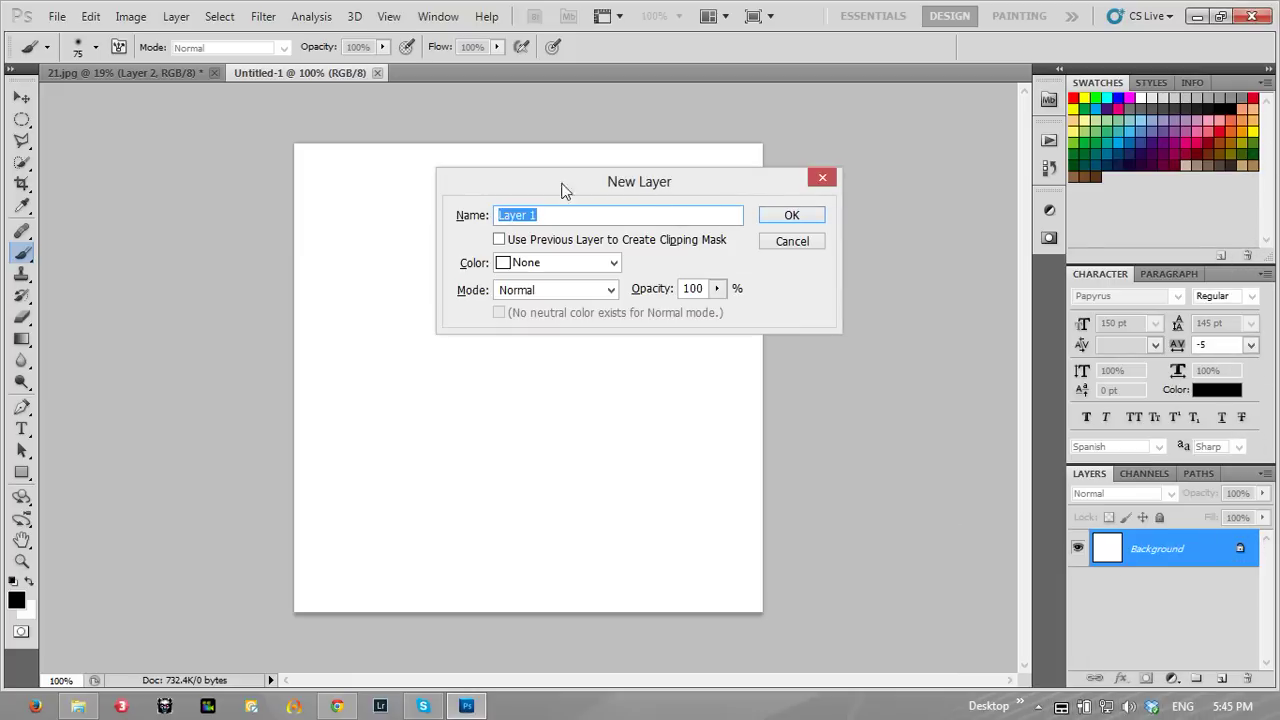
{"action": "left_click", "coordinate": [802, 219]}
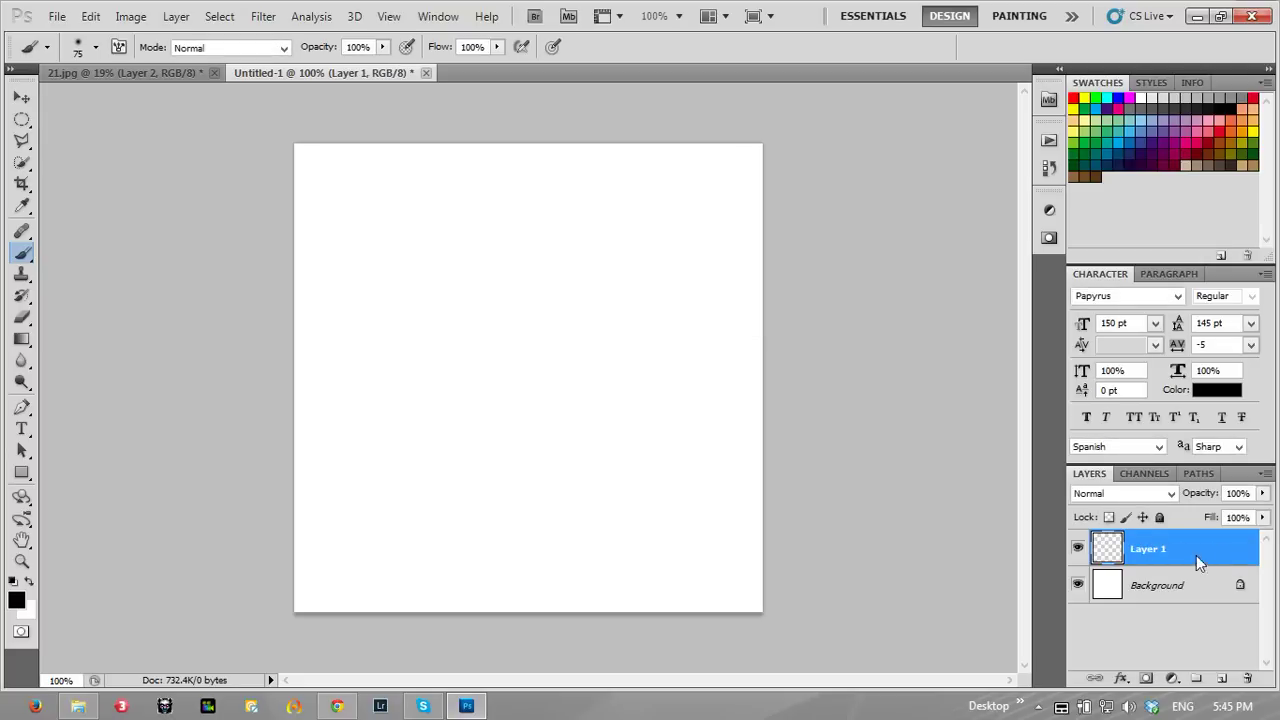
{"action": "left_click", "coordinate": [22, 140]}
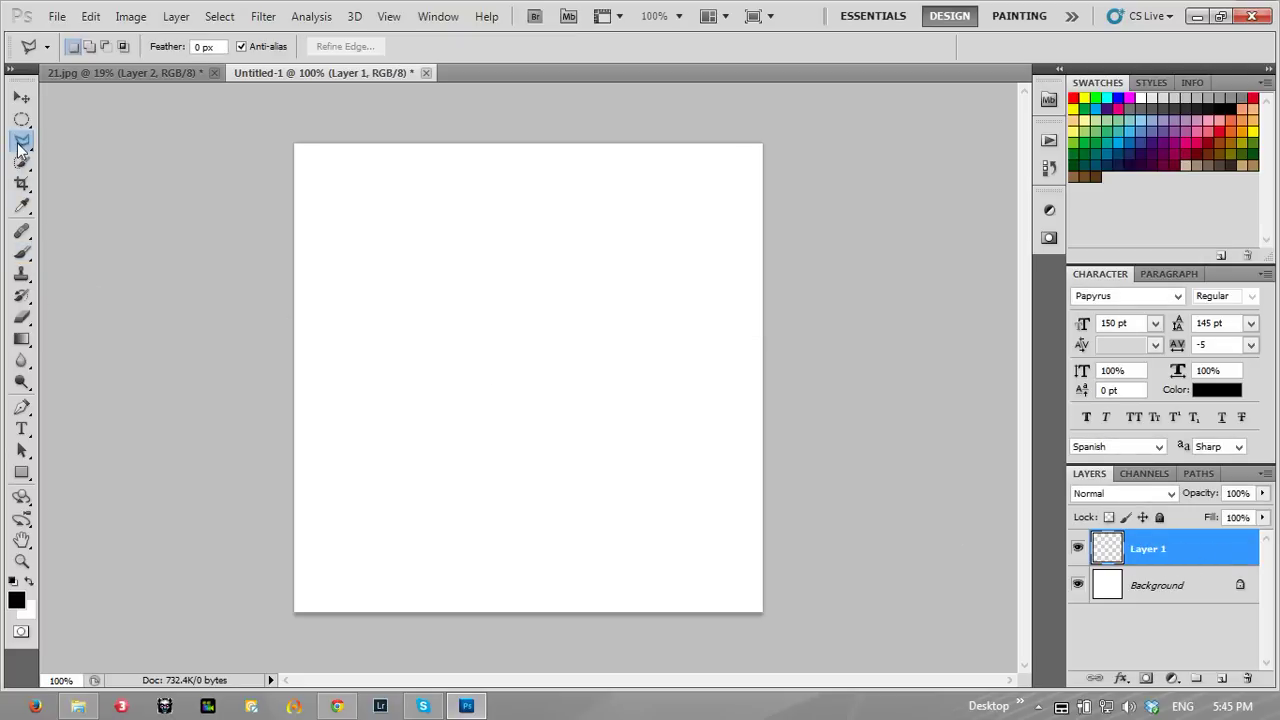
Step: Outline a large four-cornered shard selection in the middle of the canvas
{"action": "left_click", "coordinate": [470, 275]}
{"action": "left_click", "coordinate": [587, 232]}
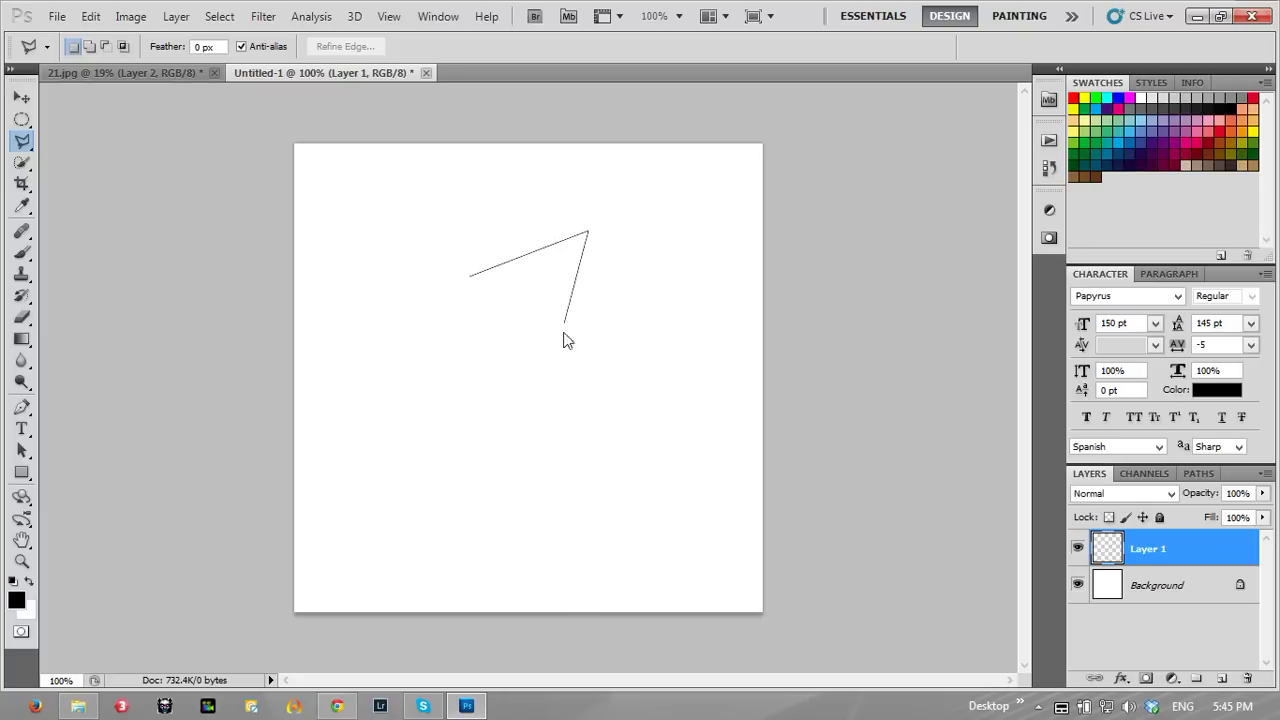
{"action": "left_click", "coordinate": [557, 433]}
{"action": "left_click", "coordinate": [497, 382]}
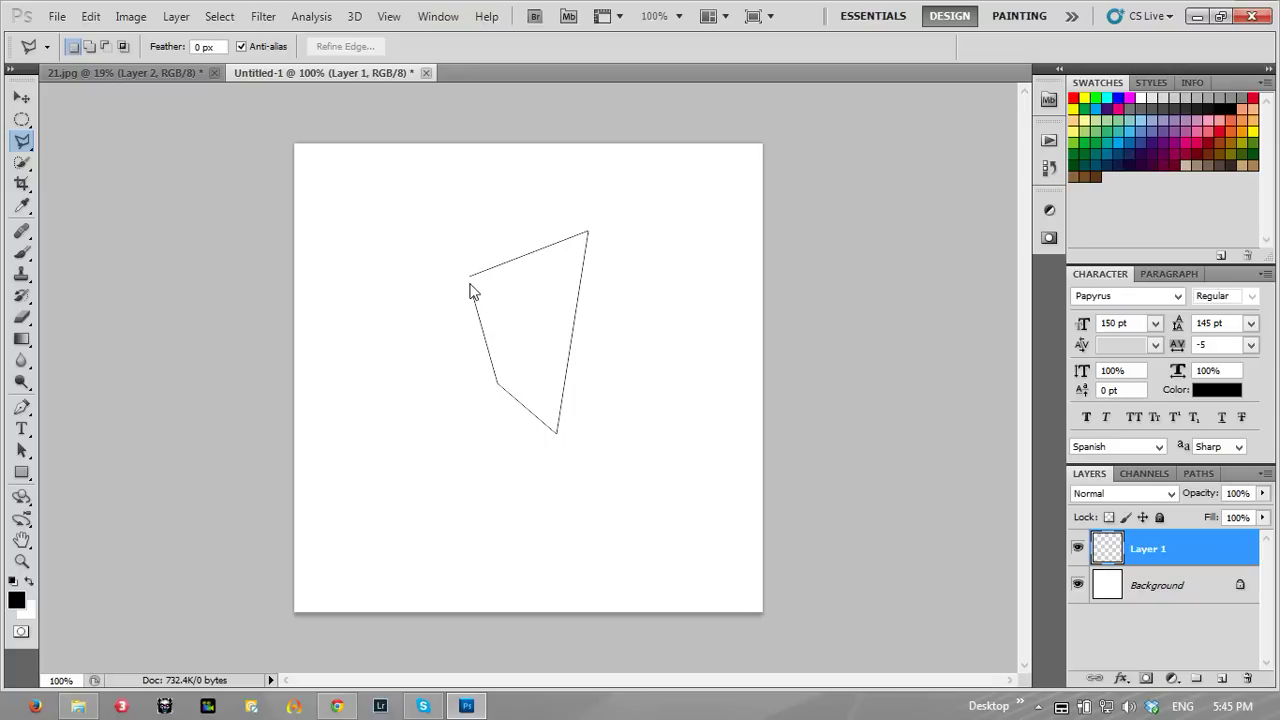
{"action": "left_click", "coordinate": [470, 277]}
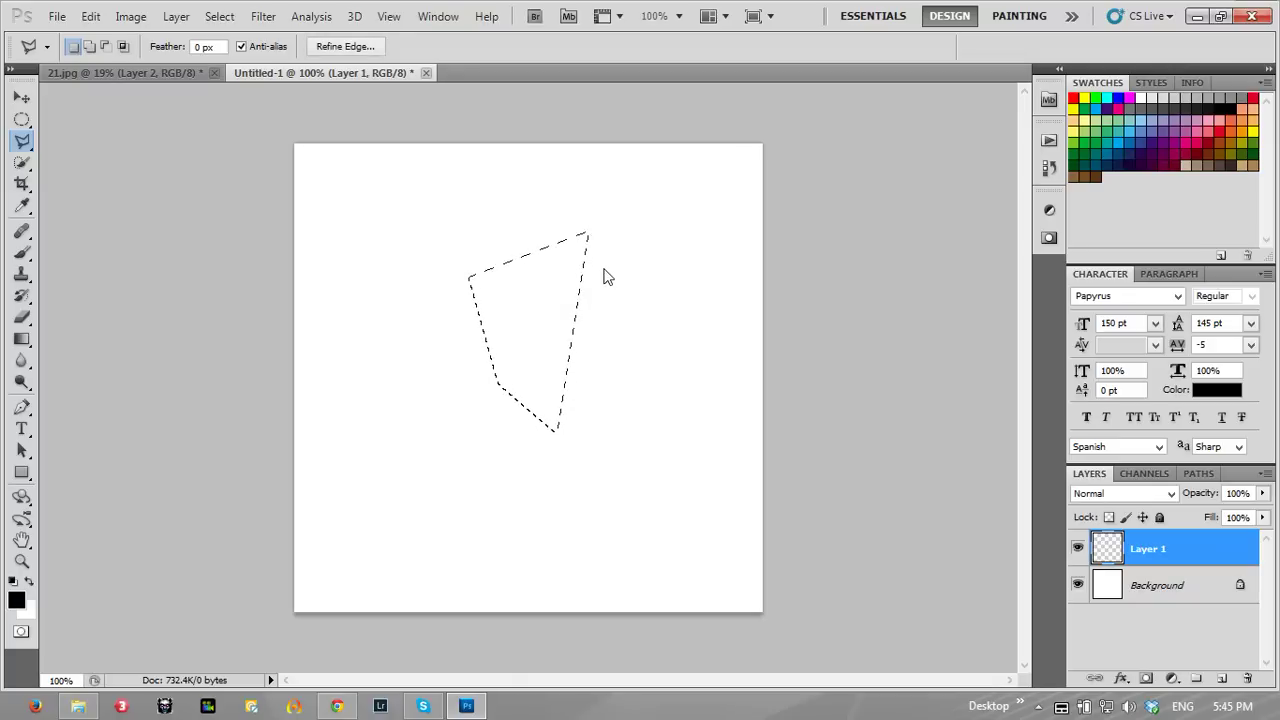
Step: Add a small lower-right shard and a small left-side triangle to the selection
{"action": "key", "text": "shift"}
{"action": "left_click", "coordinate": [655, 498], "text": "shift"}
{"action": "left_click", "coordinate": [681, 483]}
{"action": "left_click", "coordinate": [696, 510]}
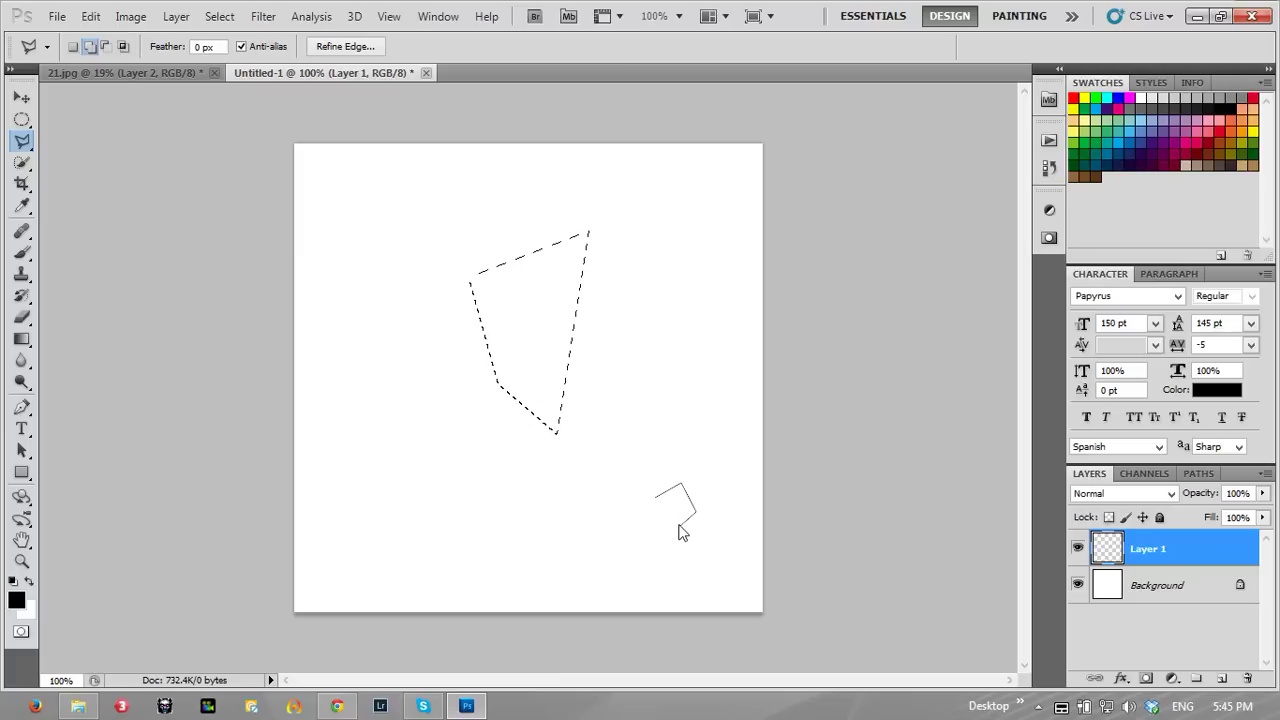
{"action": "left_click", "coordinate": [685, 536]}
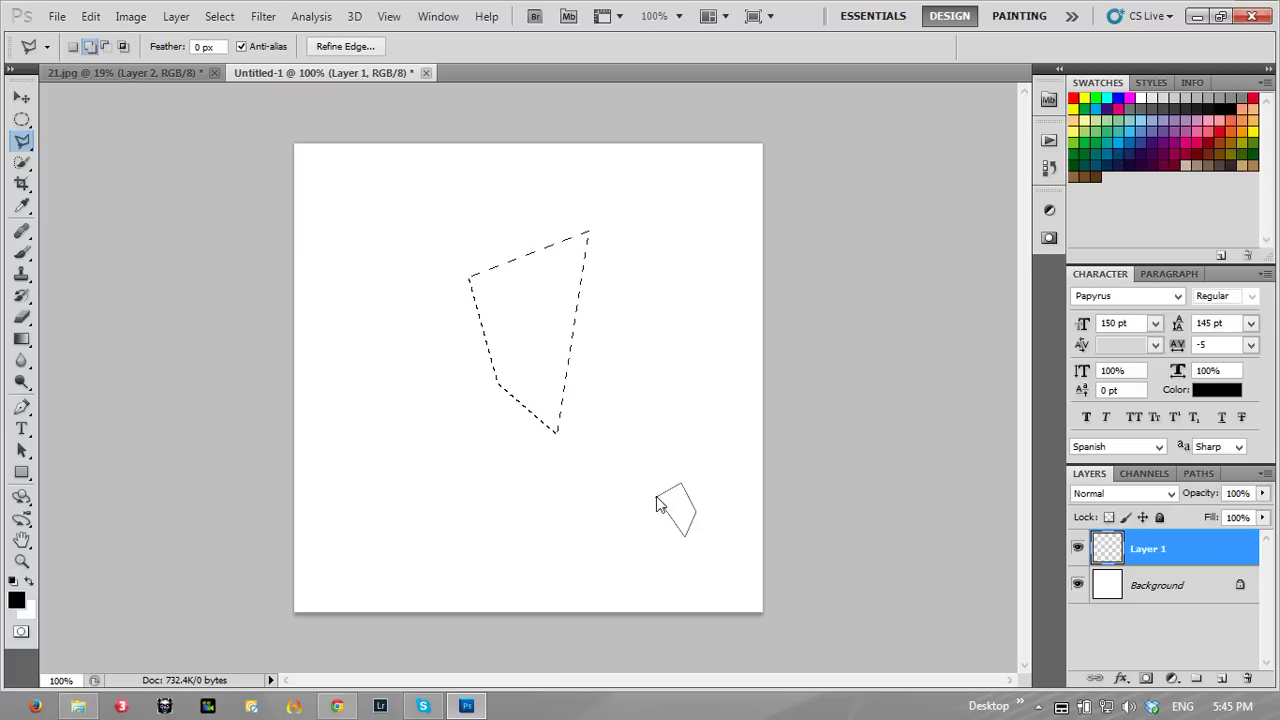
{"action": "left_click", "coordinate": [656, 502]}
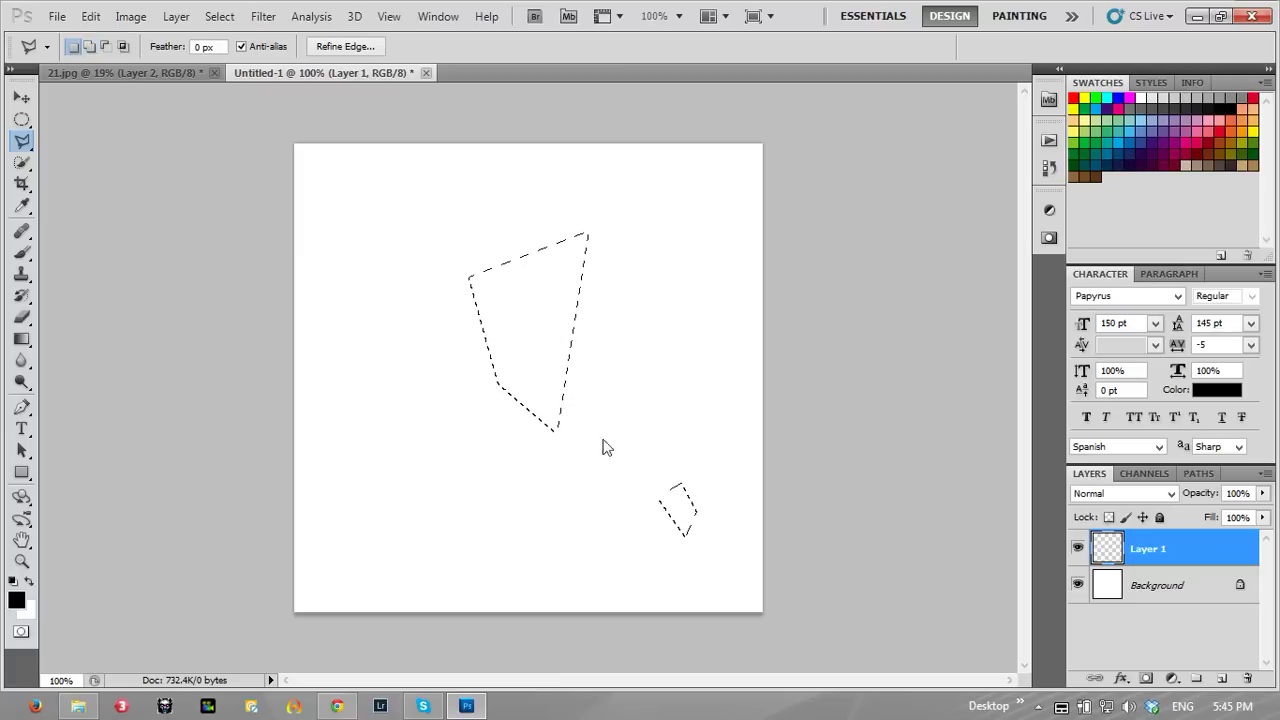
{"action": "left_click", "coordinate": [373, 408], "text": "shift"}
{"action": "left_click", "coordinate": [399, 416]}
{"action": "left_click", "coordinate": [389, 458]}
{"action": "left_click", "coordinate": [375, 409]}
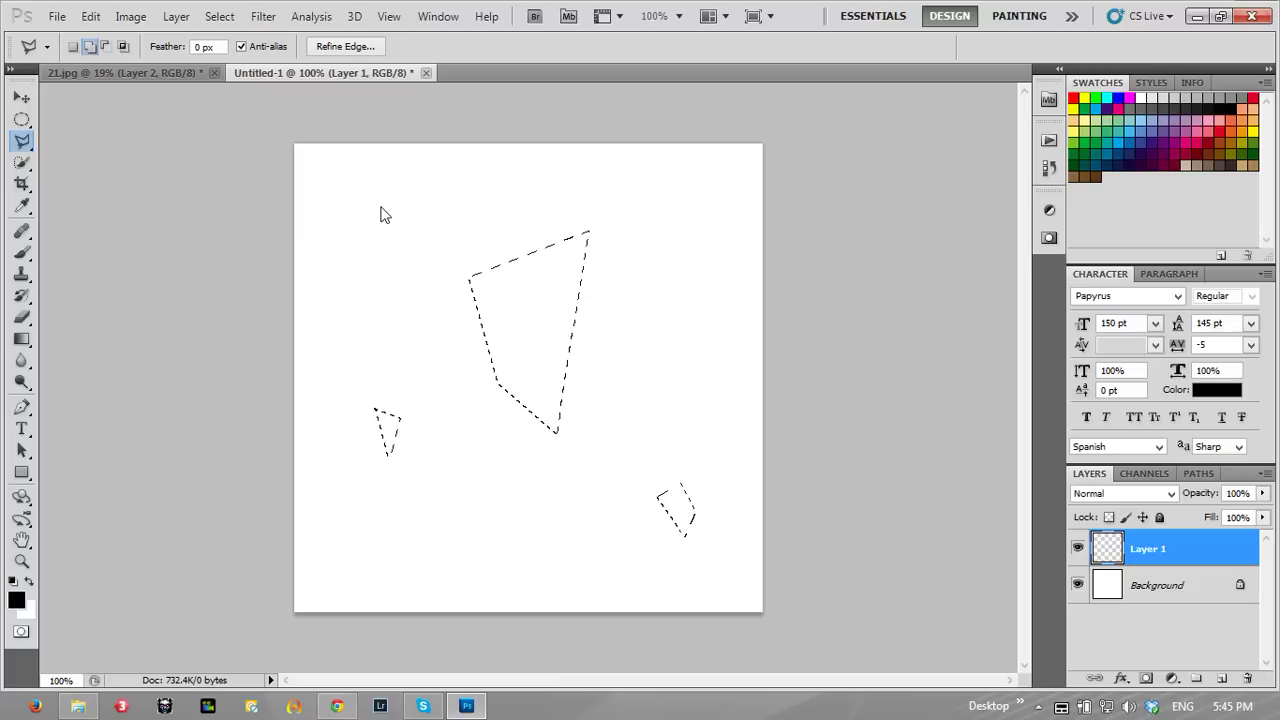
Step: Add a small four-cornered shard selection near the top right
{"action": "left_click", "coordinate": [676, 191]}
{"action": "left_click", "coordinate": [707, 190]}
{"action": "left_click", "coordinate": [708, 222]}
{"action": "left_click", "coordinate": [683, 222]}
{"action": "left_click", "coordinate": [678, 197]}
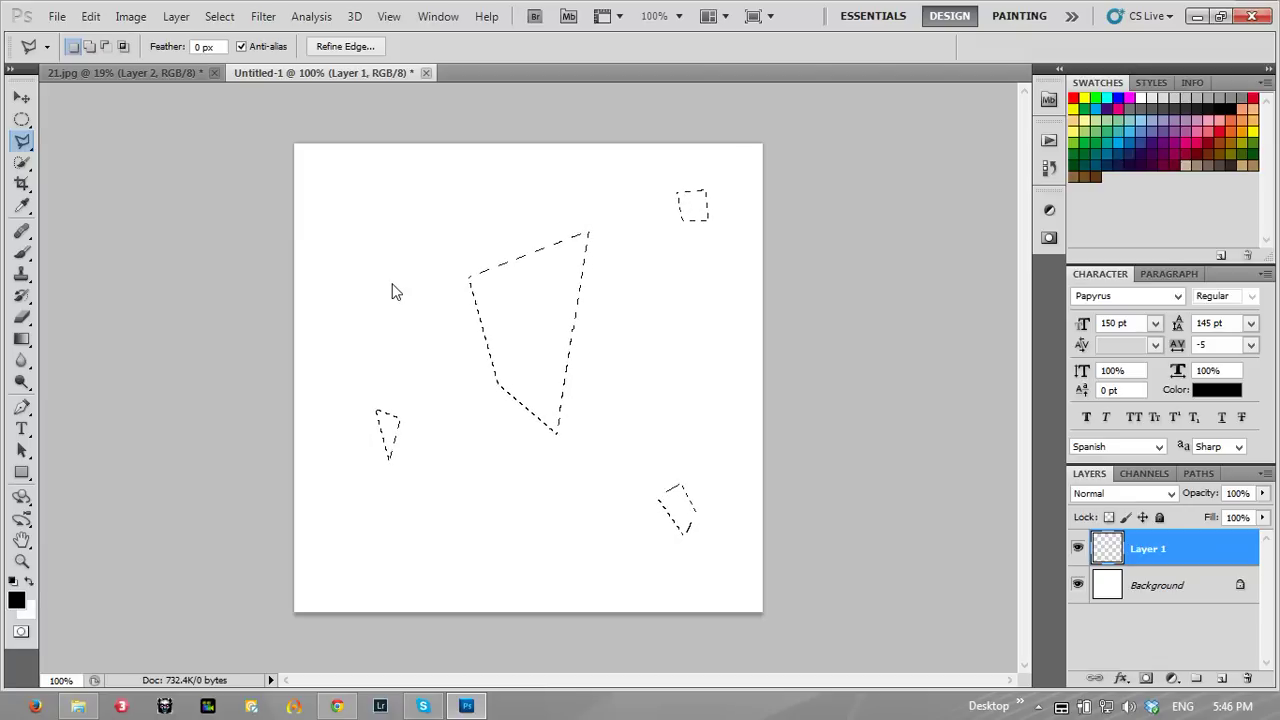
{"action": "left_click", "coordinate": [22, 340]}
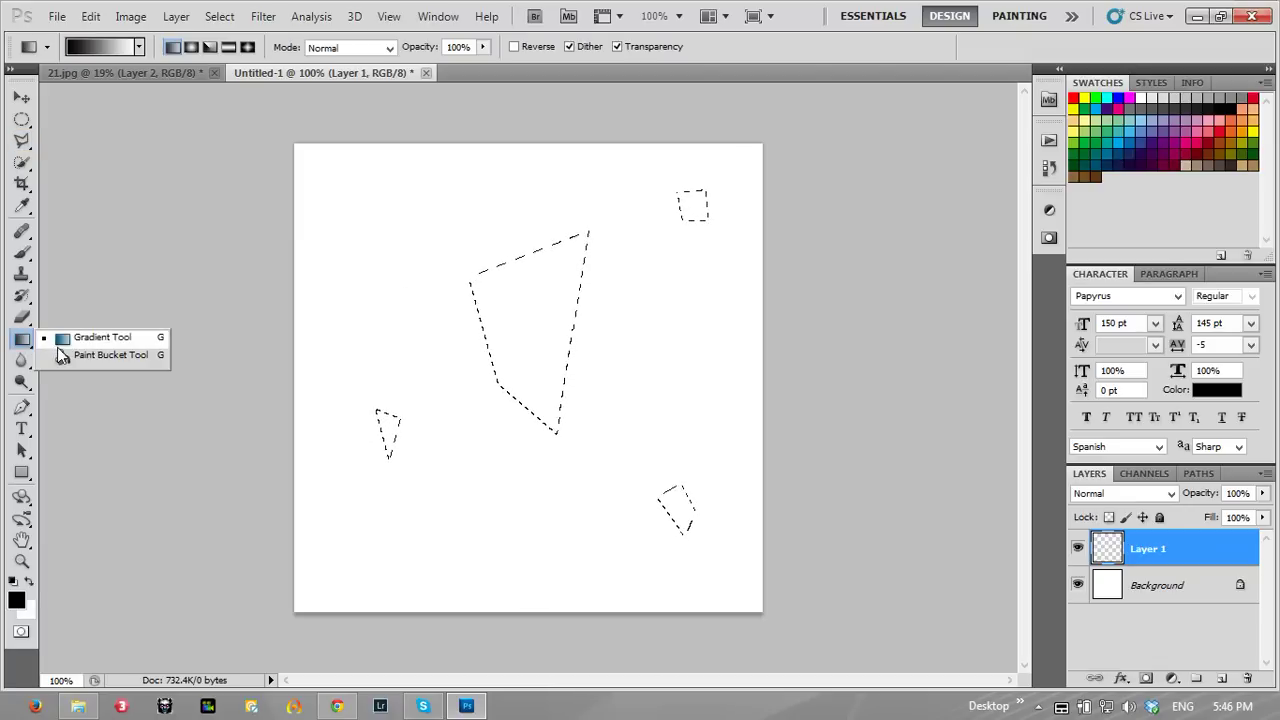
Step: Fill the shard selections with black using the Paint Bucket, then deselect
{"action": "left_click", "coordinate": [112, 351]}
{"action": "left_click", "coordinate": [549, 310]}
{"action": "key", "text": "ctrl+d"}
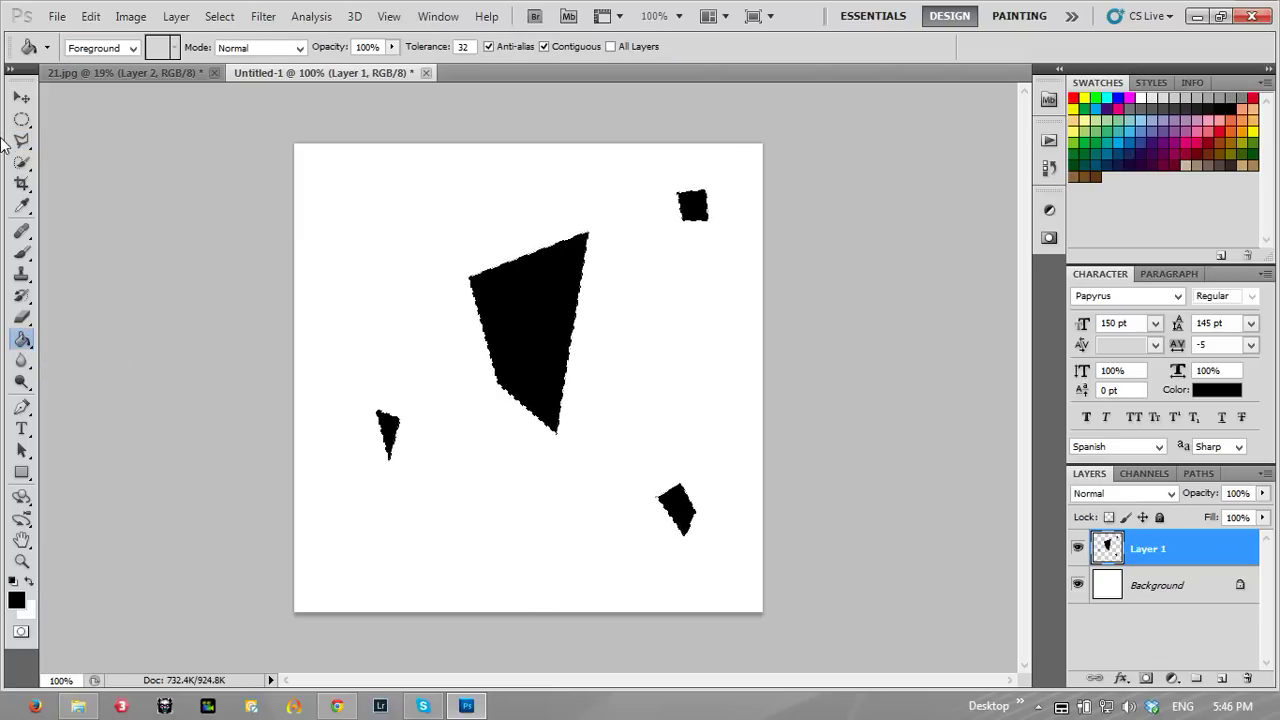
{"action": "left_click", "coordinate": [22, 119]}
{"action": "left_click", "coordinate": [360, 255]}
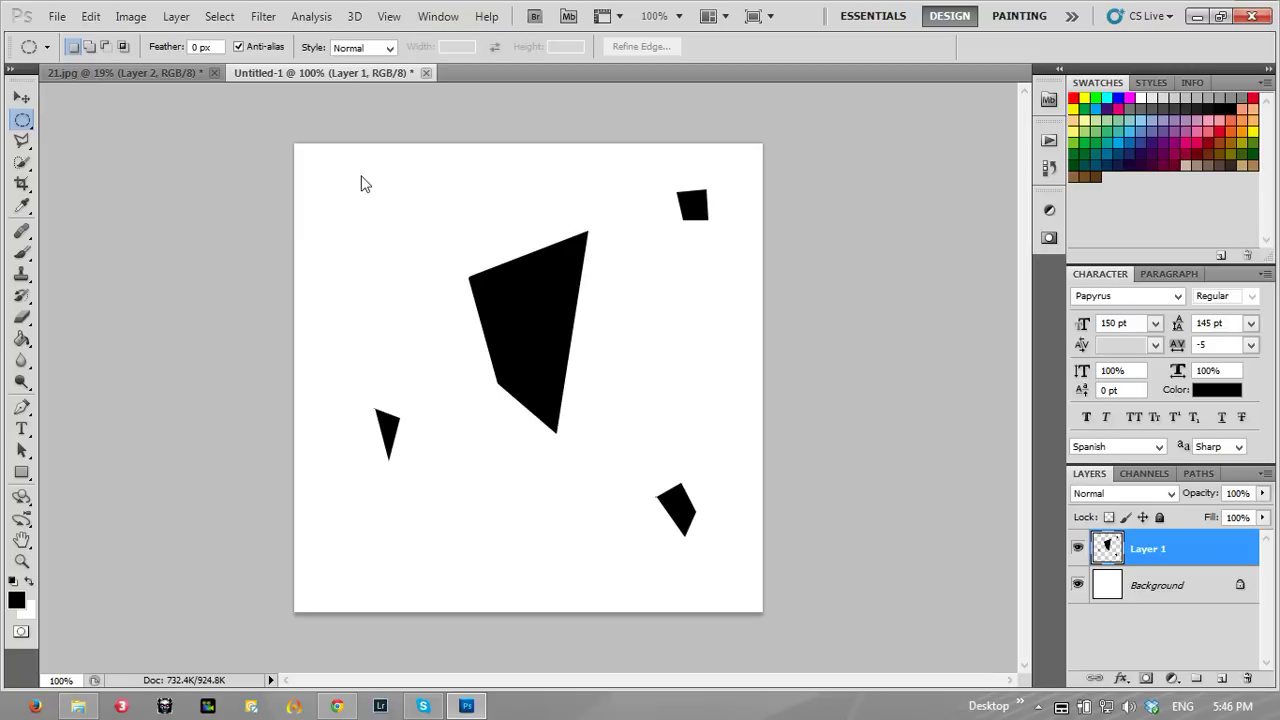
Step: Define the black shards as a new brush preset named 'tan nat'
{"action": "left_click", "coordinate": [132, 16]}
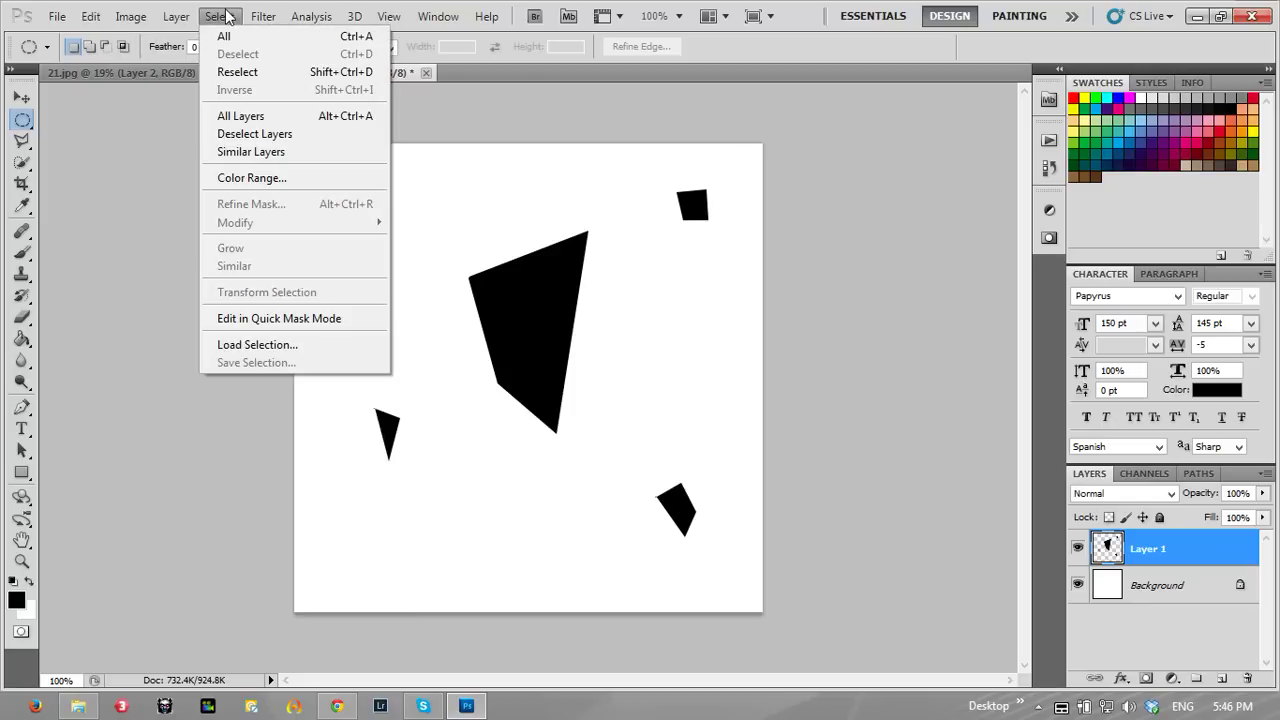
{"action": "mouse_move", "coordinate": [90, 16]}
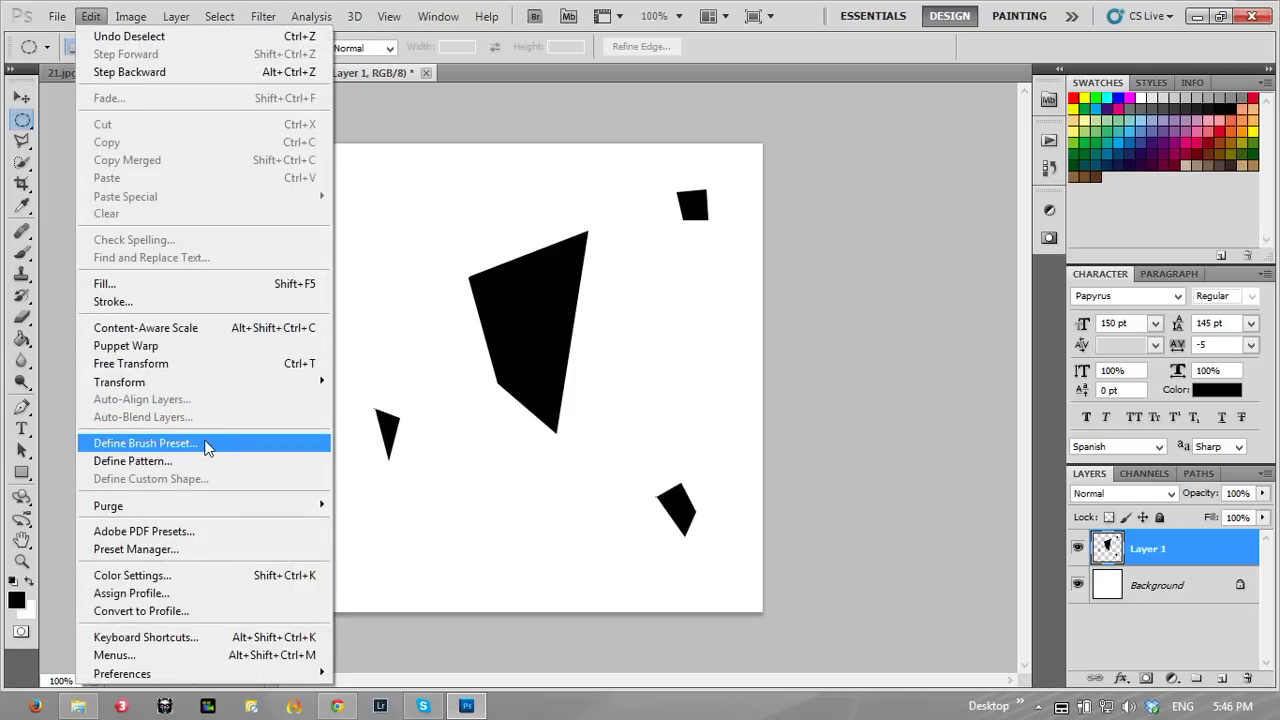
{"action": "left_click", "coordinate": [90, 16]}
{"action": "left_click", "coordinate": [90, 16]}
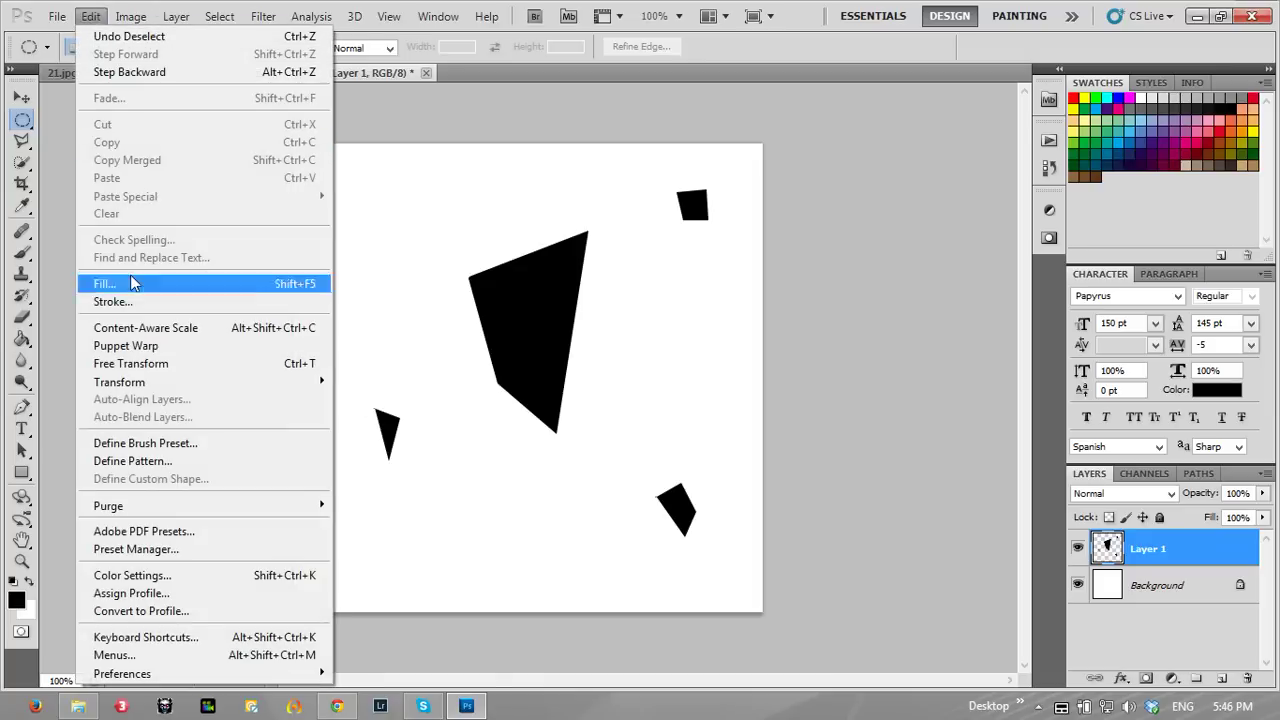
{"action": "left_click", "coordinate": [166, 446]}
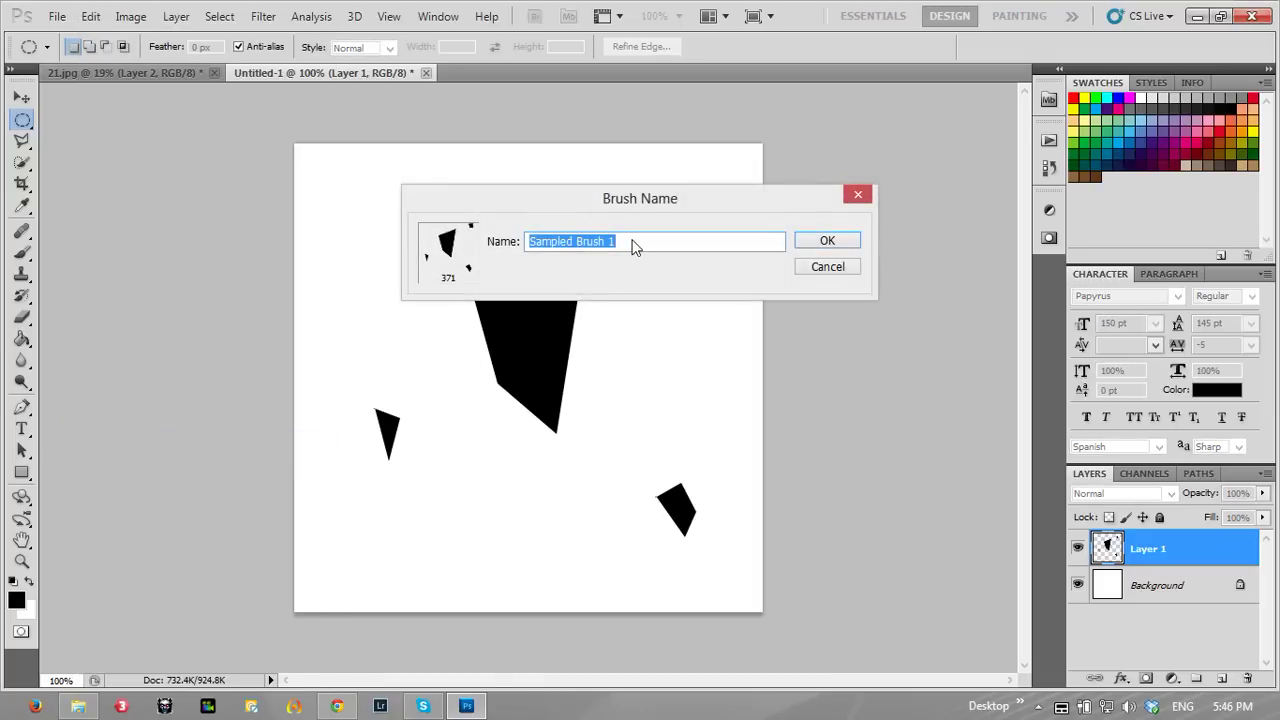
{"action": "type", "text": "tan nat"}
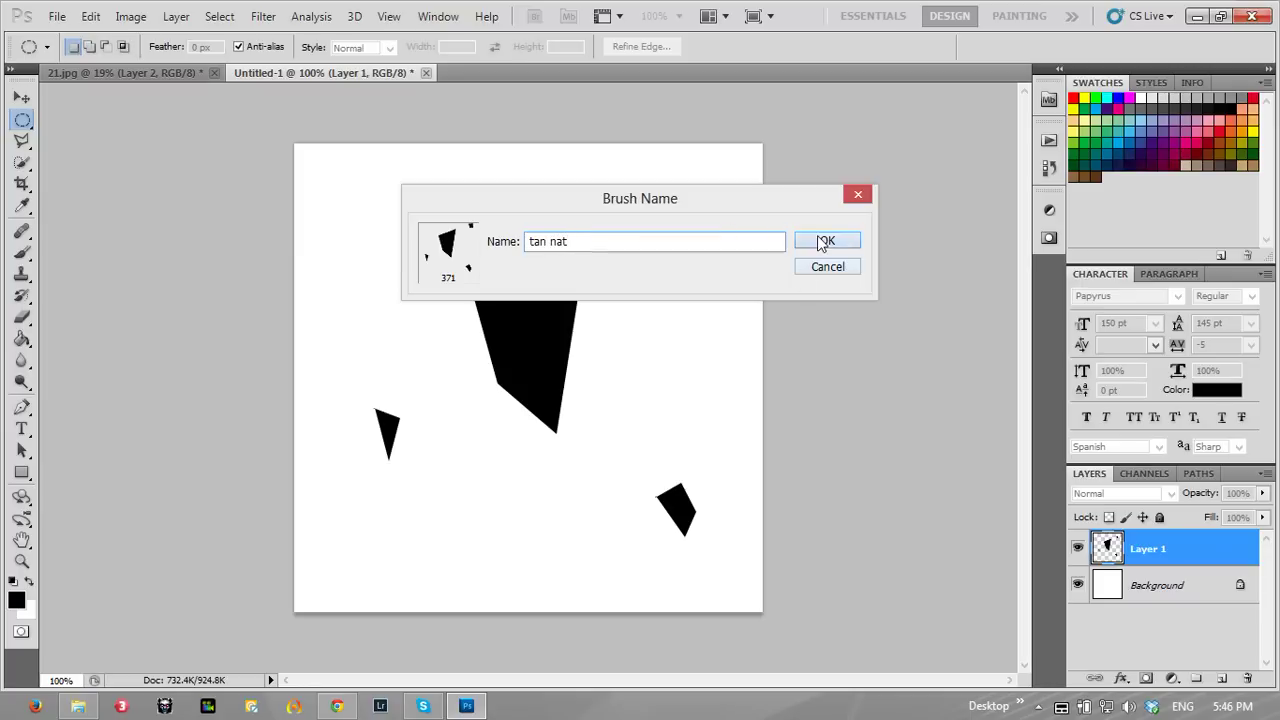
{"action": "left_click", "coordinate": [818, 241]}
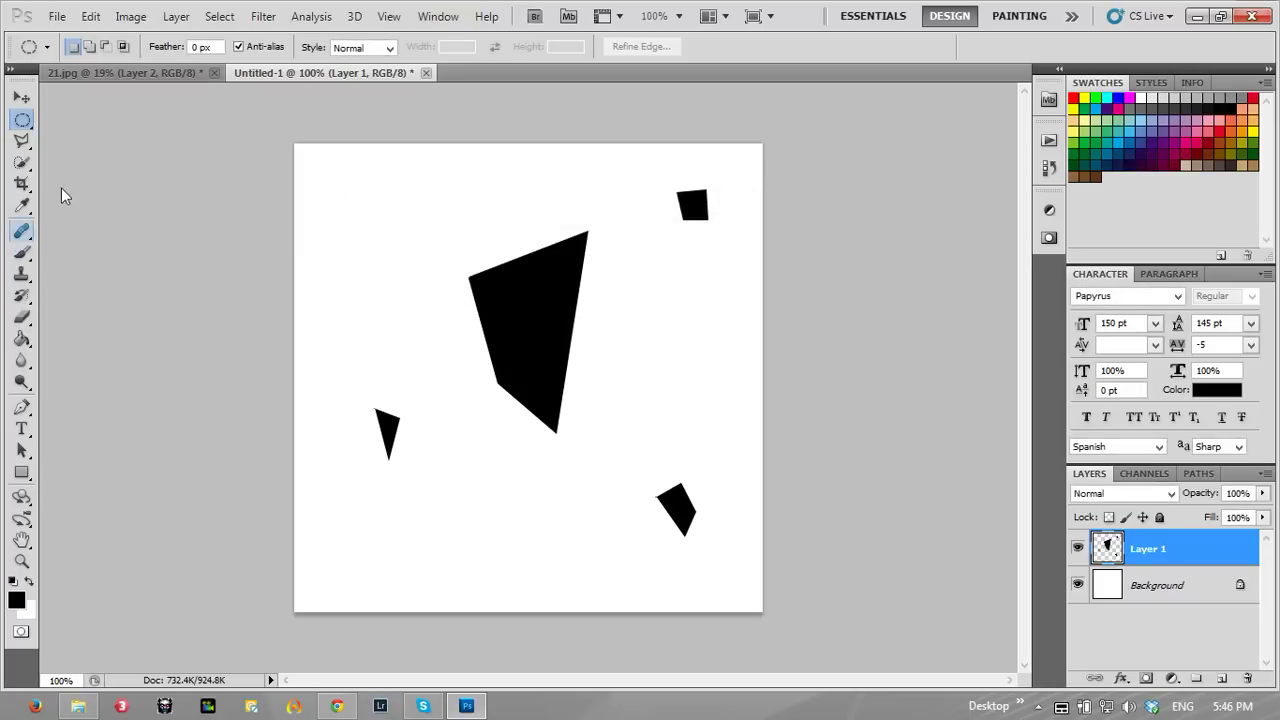
Step: Select the Brush Tool with the new 371 px shard brush preset
{"action": "left_click", "coordinate": [24, 256]}
{"action": "left_click", "coordinate": [96, 47]}
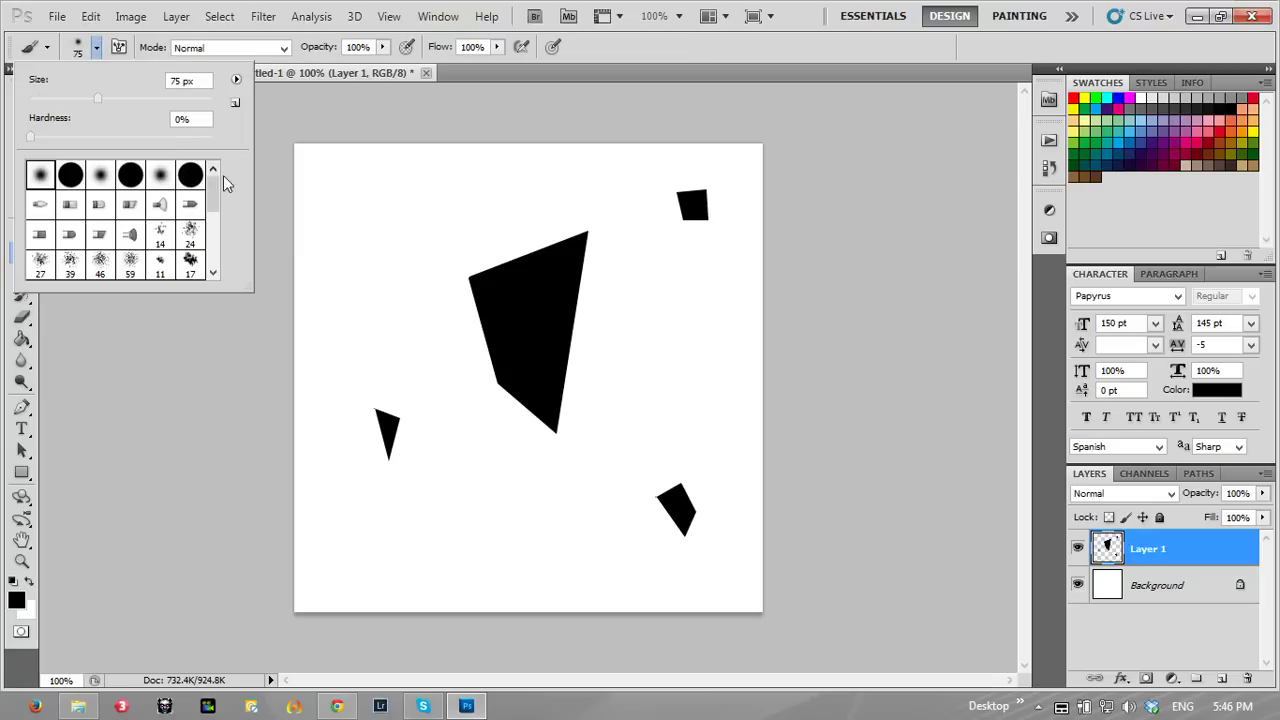
{"action": "left_click_drag", "start_coordinate": [214, 193], "coordinate": [214, 255]}
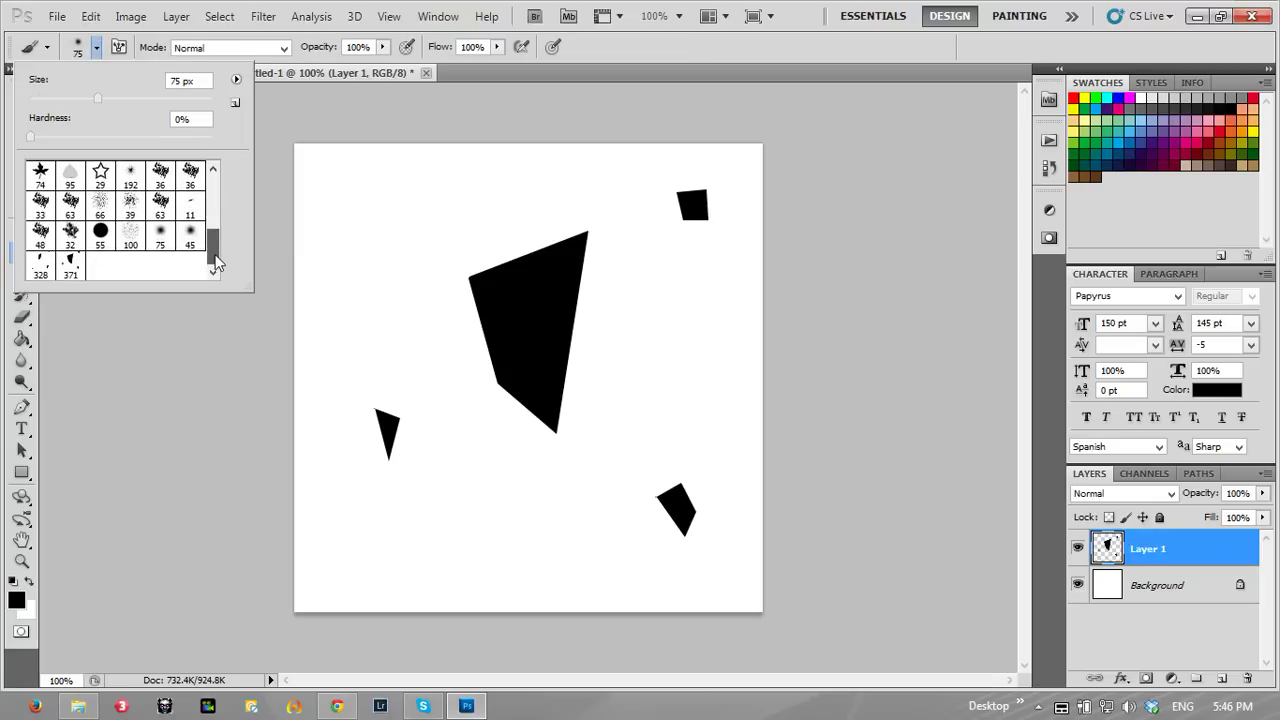
{"action": "left_click", "coordinate": [70, 266]}
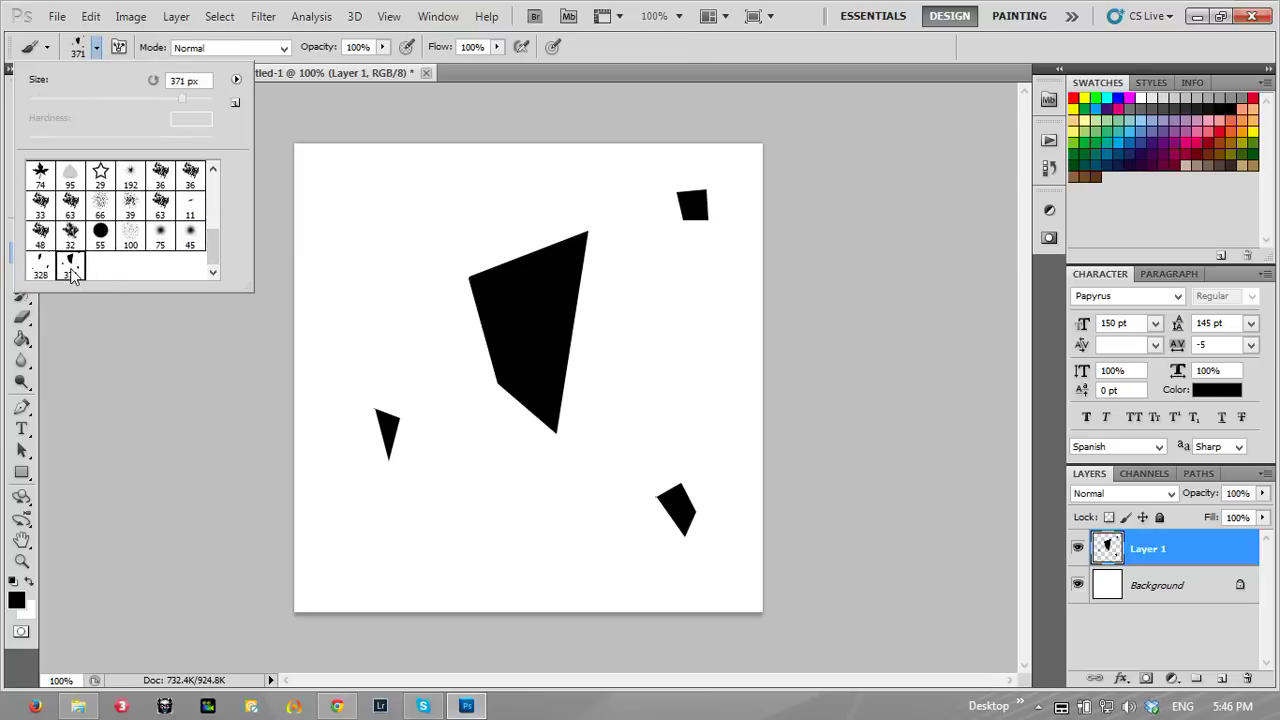
Step: Open Save Brushes from the preset menu, then cancel it
{"action": "left_click", "coordinate": [236, 79]}
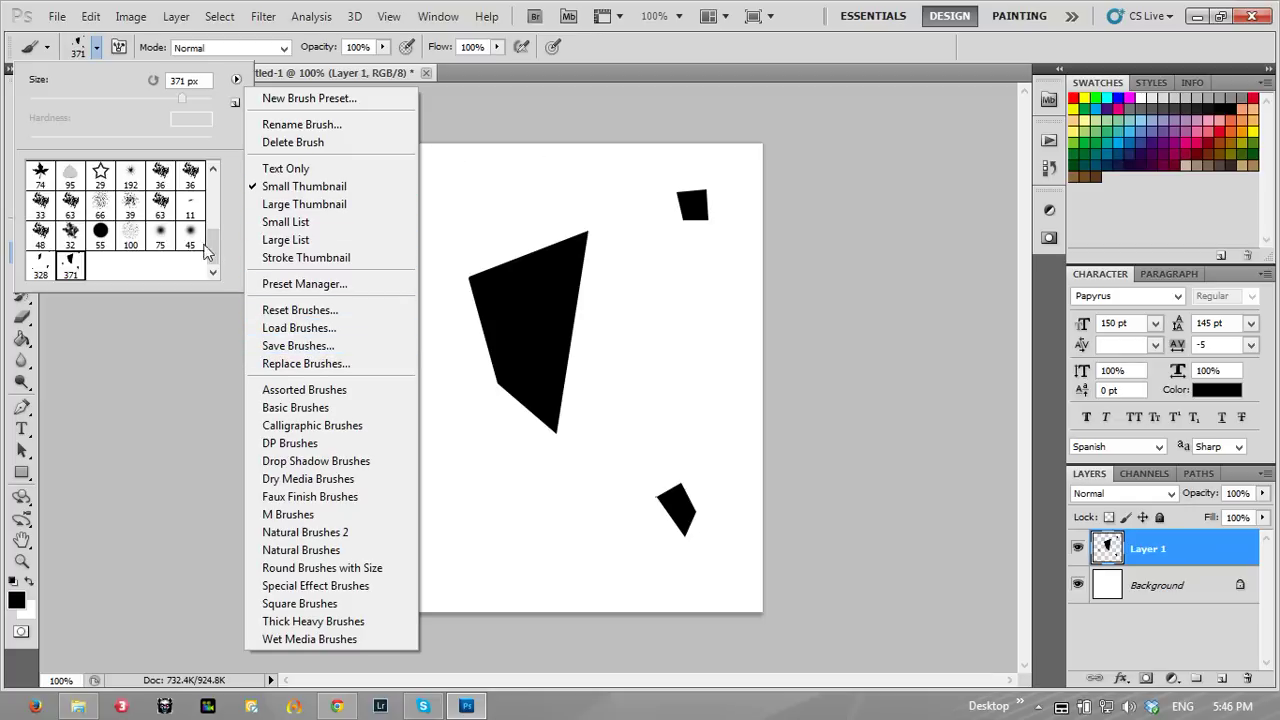
{"action": "left_click", "coordinate": [234, 81]}
{"action": "left_click", "coordinate": [236, 80]}
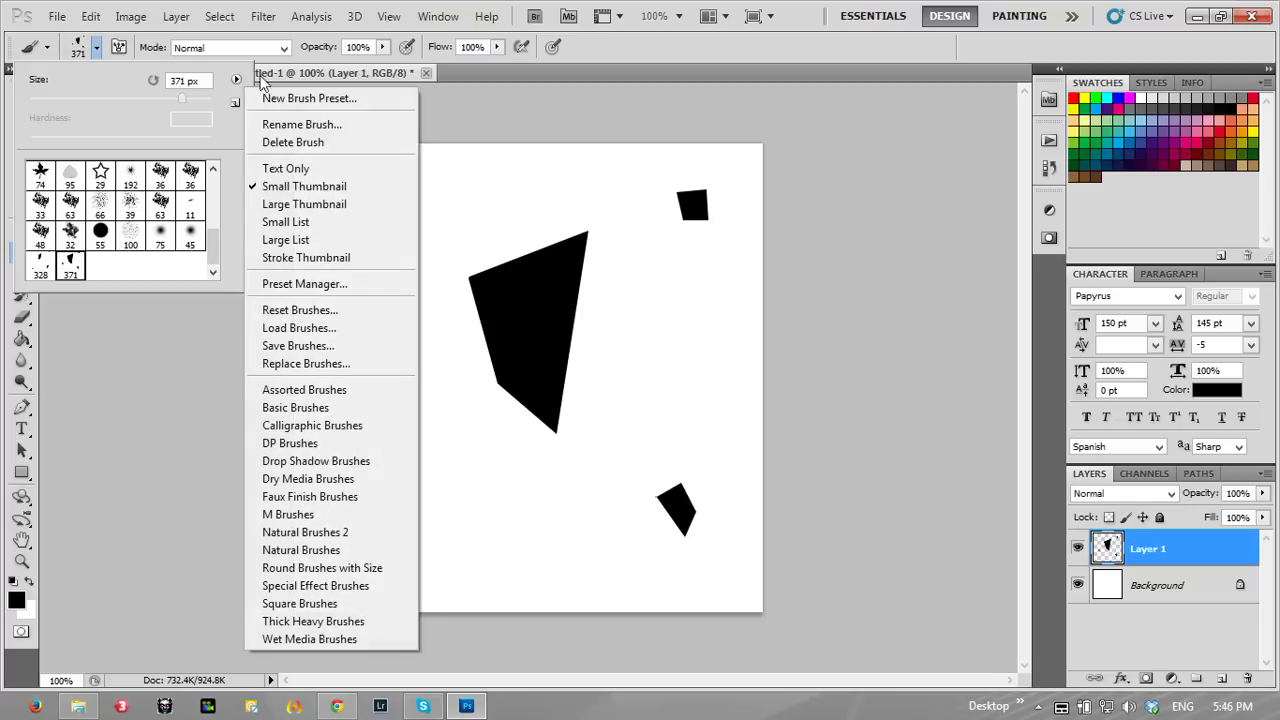
{"action": "left_click", "coordinate": [306, 345]}
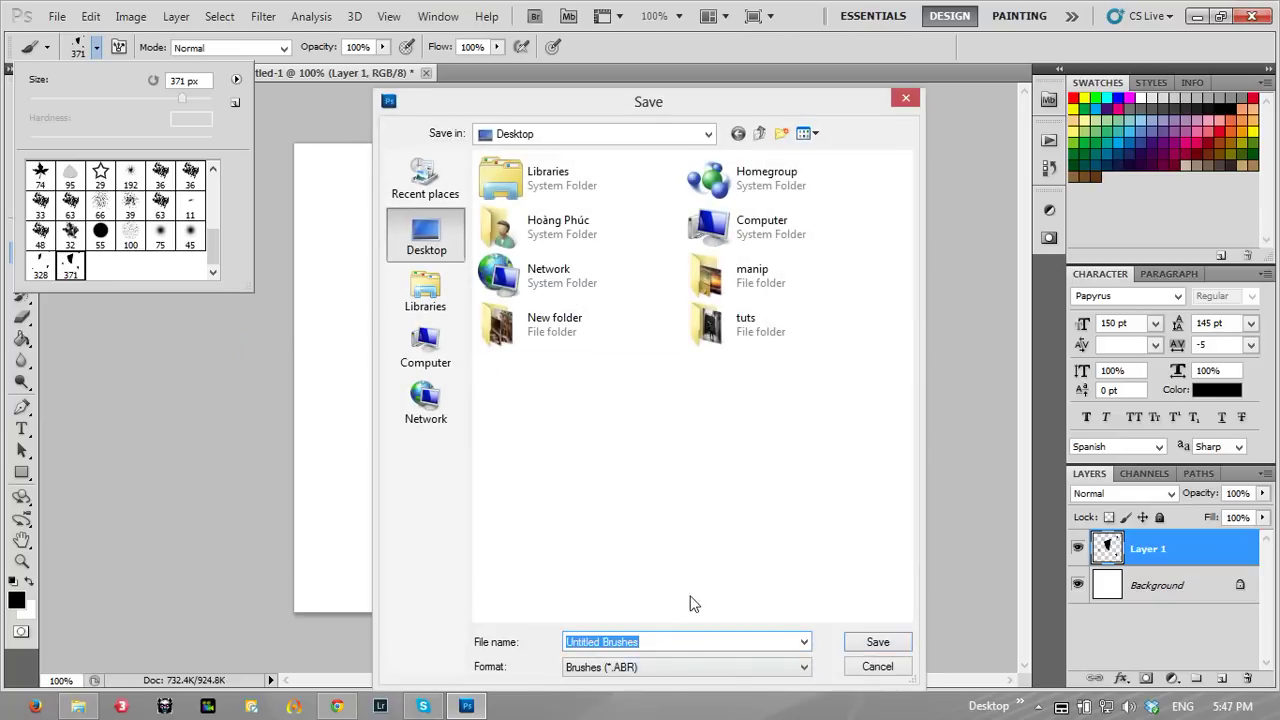
{"action": "left_click", "coordinate": [878, 667]}
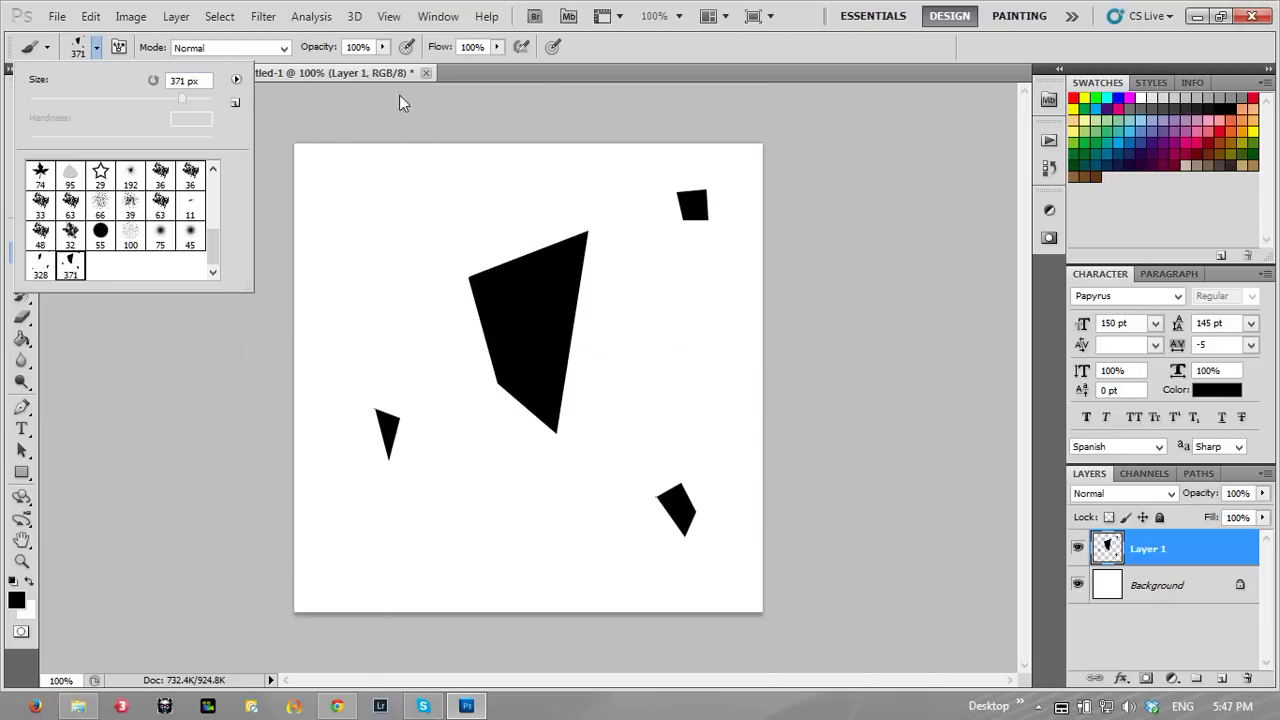
{"action": "left_click", "coordinate": [620, 58]}
Step: On 21.jpg, step back through the shard strokes, then paint and undo two test strokes
{"action": "left_click", "coordinate": [137, 70]}
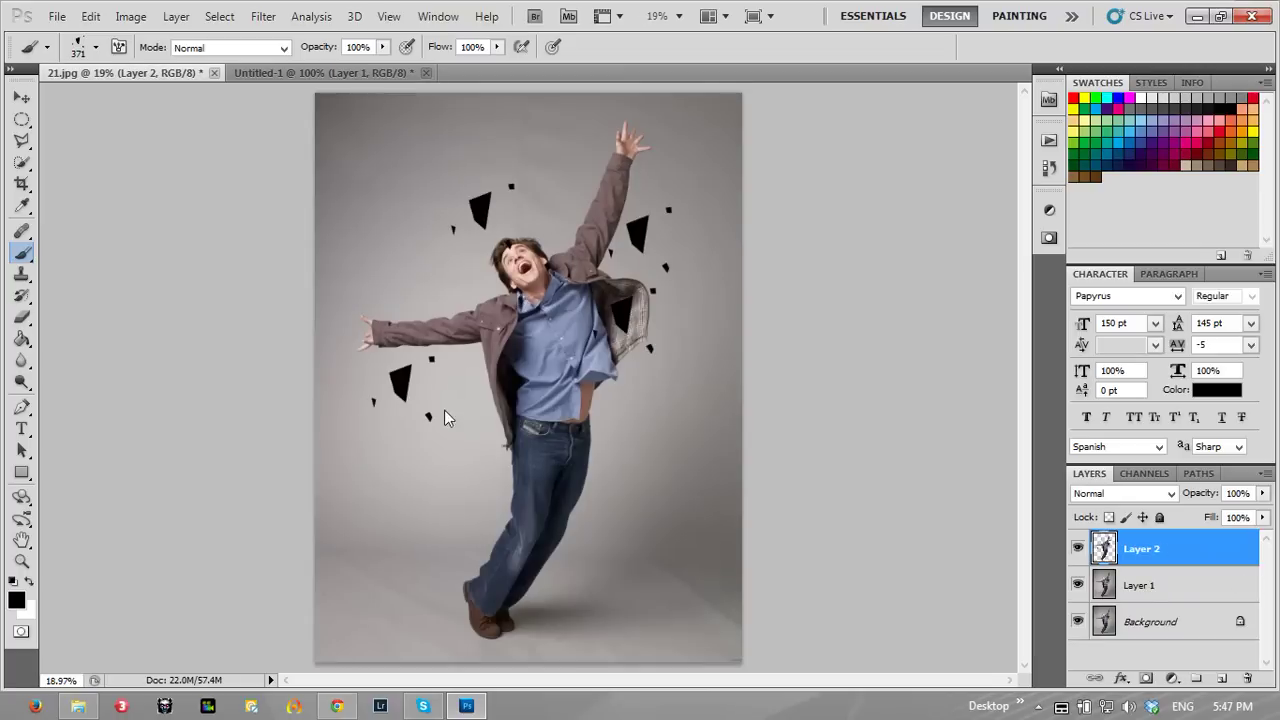
{"action": "key", "text": "ctrl+alt+z"}
{"action": "key", "text": "ctrl+alt+z"}
{"action": "key", "text": "ctrl+alt+z"}
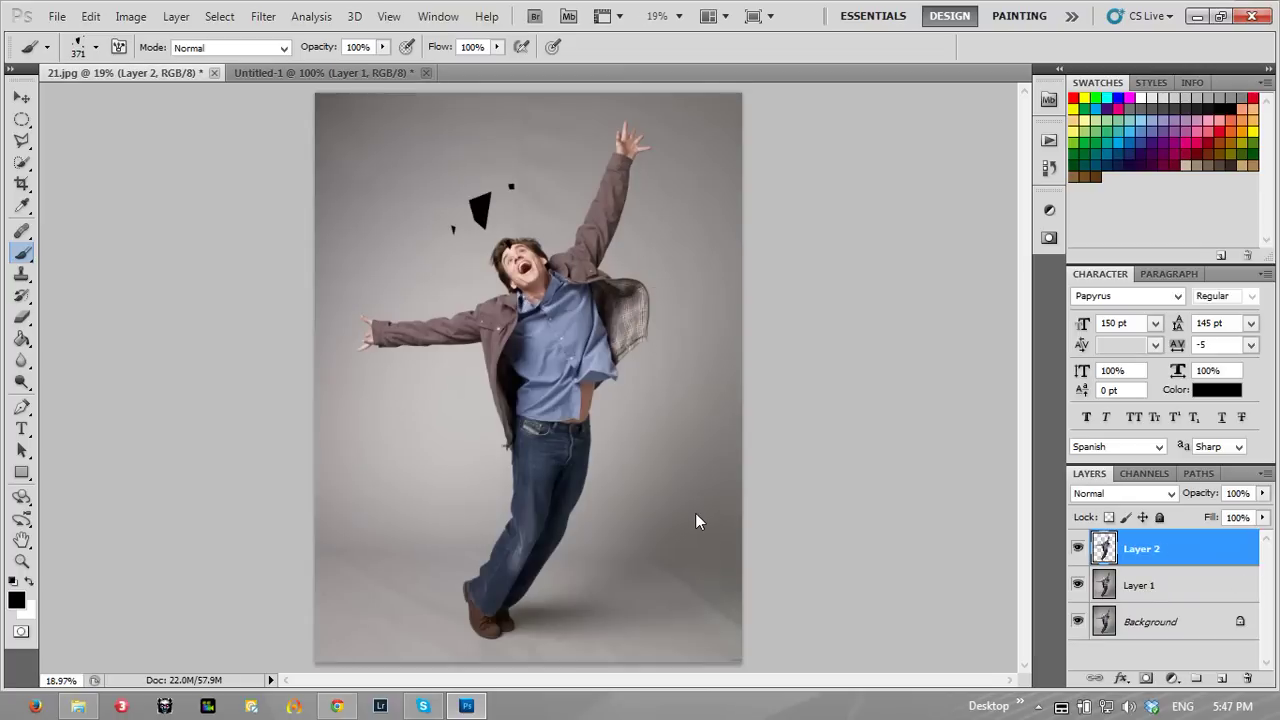
{"action": "key", "text": "ctrl+alt+z"}
{"action": "mouse_move", "coordinate": [500, 178]}
{"action": "left_mouse_down"}
{"action": "mouse_move", "coordinate": [480, 416]}
{"action": "mouse_move", "coordinate": [606, 206]}
{"action": "left_mouse_up"}
{"action": "key", "text": "ctrl+z"}
{"action": "mouse_move", "coordinate": [462, 214]}
{"action": "left_mouse_down"}
{"action": "mouse_move", "coordinate": [394, 306]}
{"action": "mouse_move", "coordinate": [632, 452]}
{"action": "mouse_move", "coordinate": [595, 205]}
{"action": "mouse_move", "coordinate": [449, 200]}
{"action": "mouse_move", "coordinate": [511, 396]}
{"action": "left_mouse_up"}
{"action": "key", "text": "ctrl+z"}
{"action": "key", "text": "ctrl+z"}
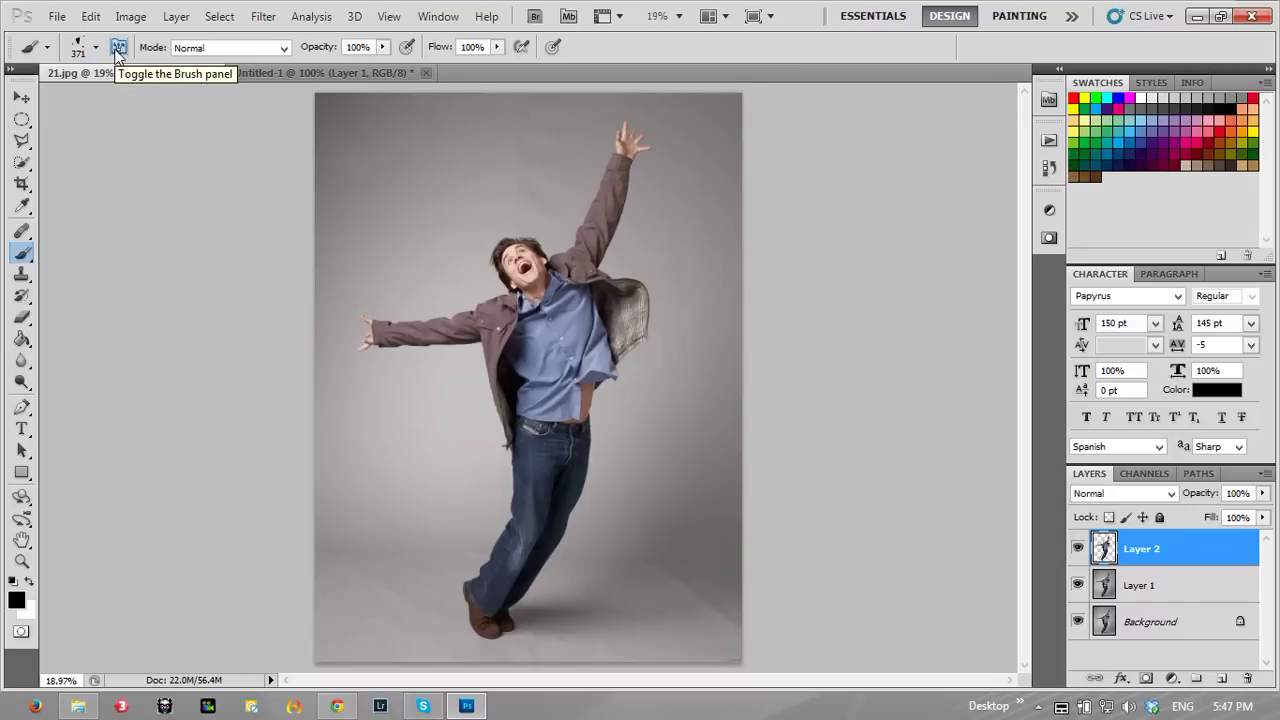
Step: Enable Shape Dynamics with 100% size jitter on Pen Pressure and added angle jitter
{"action": "left_click", "coordinate": [118, 48]}
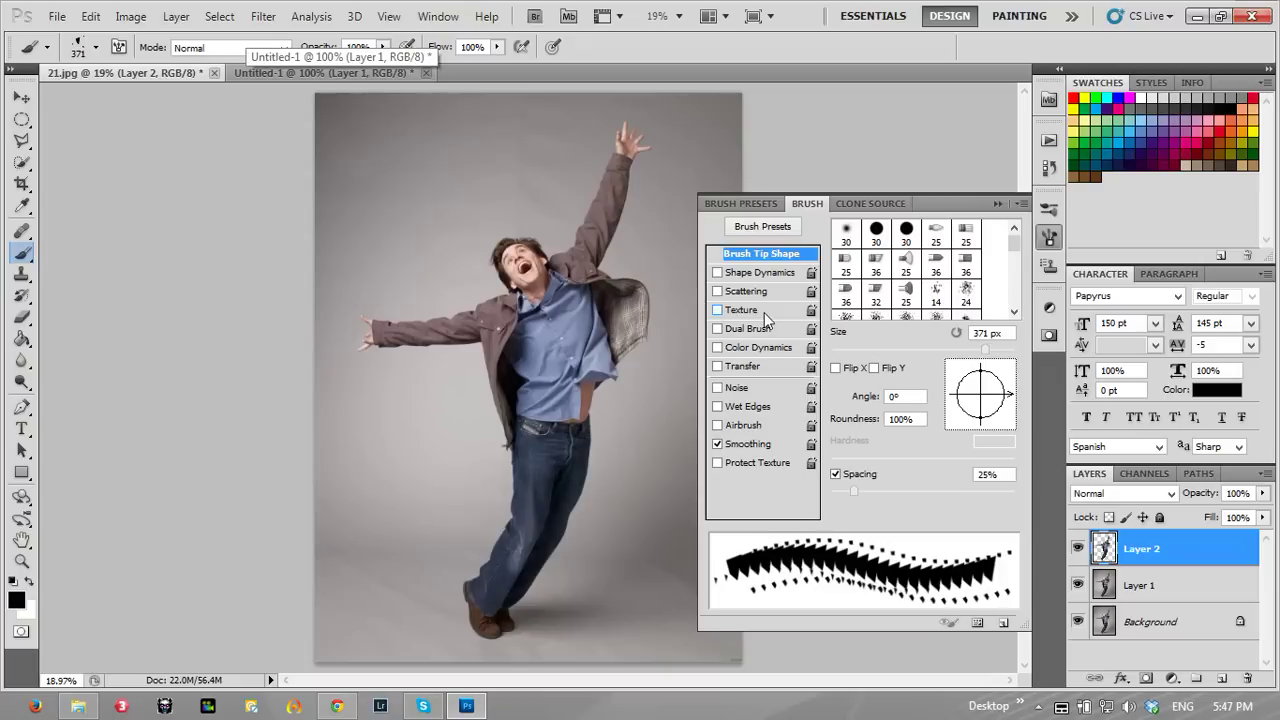
{"action": "left_click", "coordinate": [744, 273]}
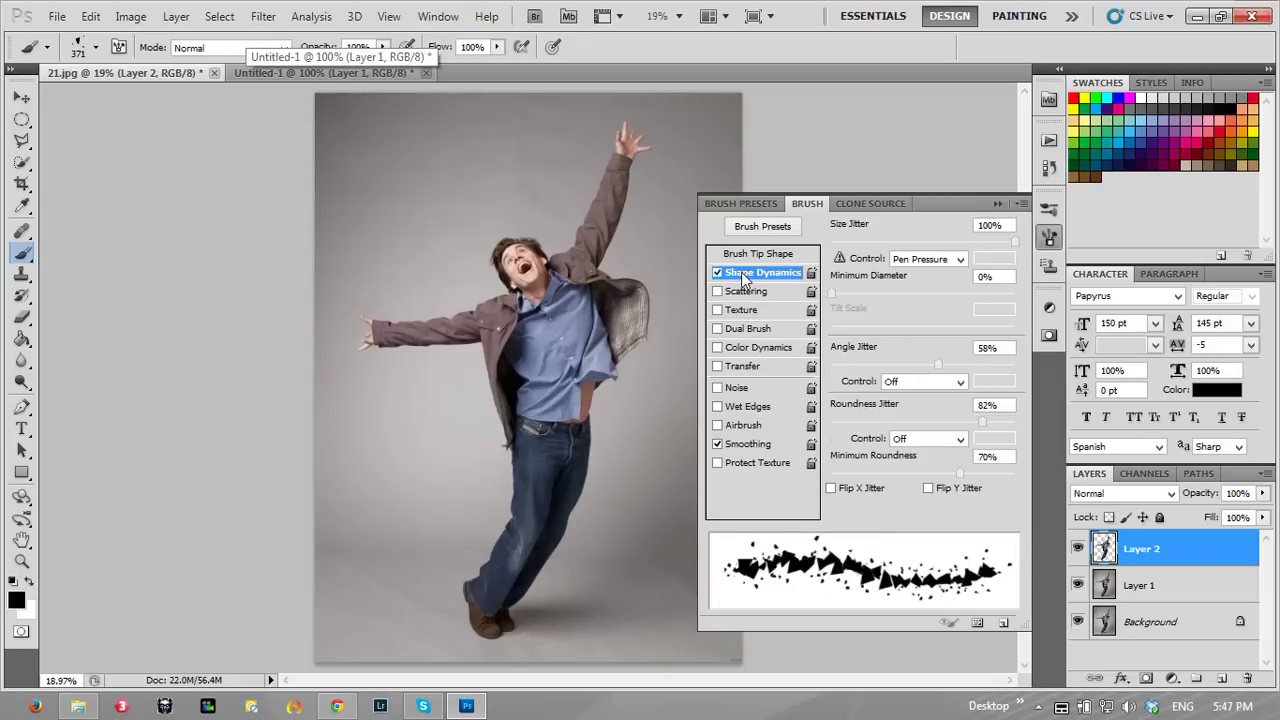
{"action": "left_click_drag", "start_coordinate": [1008, 244], "coordinate": [1098, 232]}
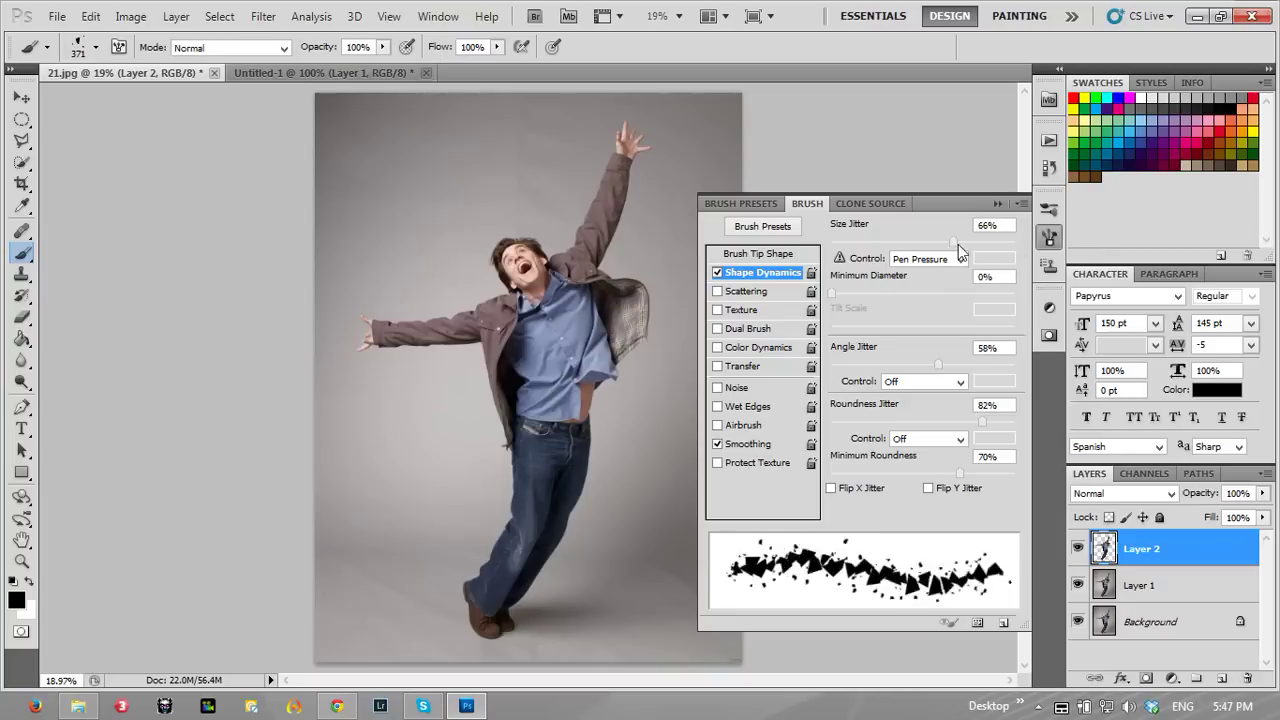
{"action": "left_click", "coordinate": [928, 259]}
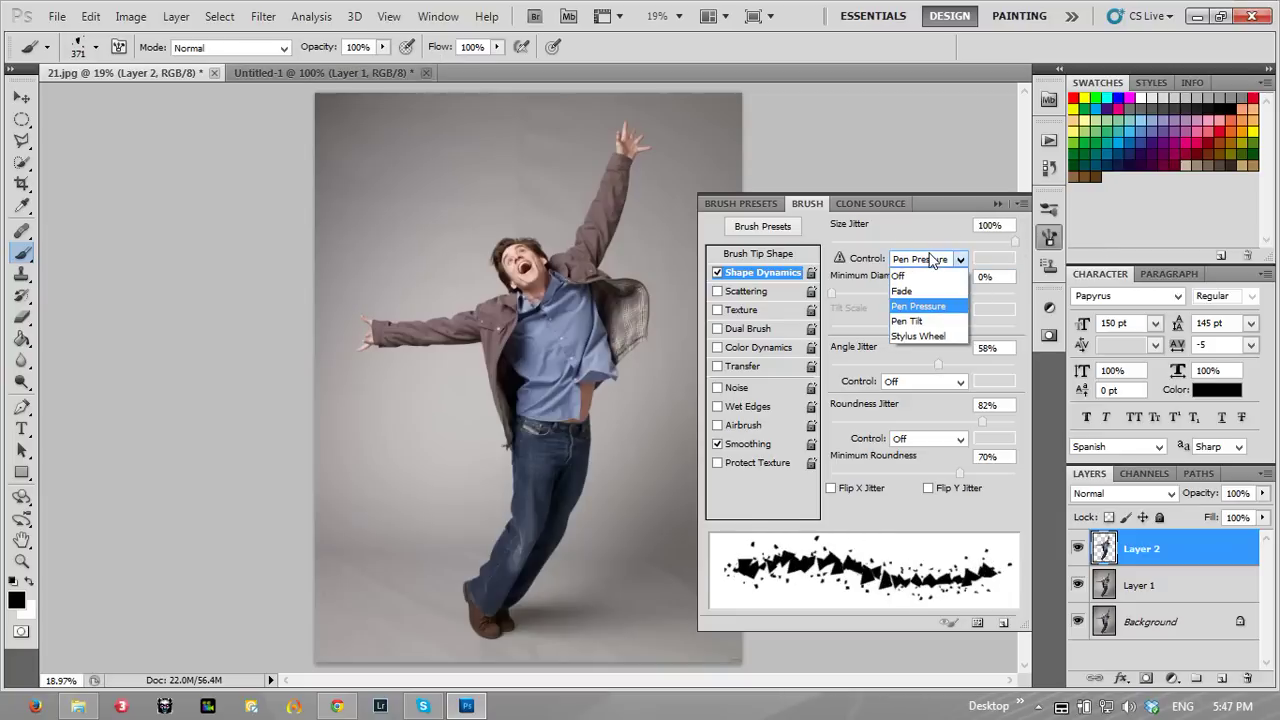
{"action": "left_click", "coordinate": [930, 260]}
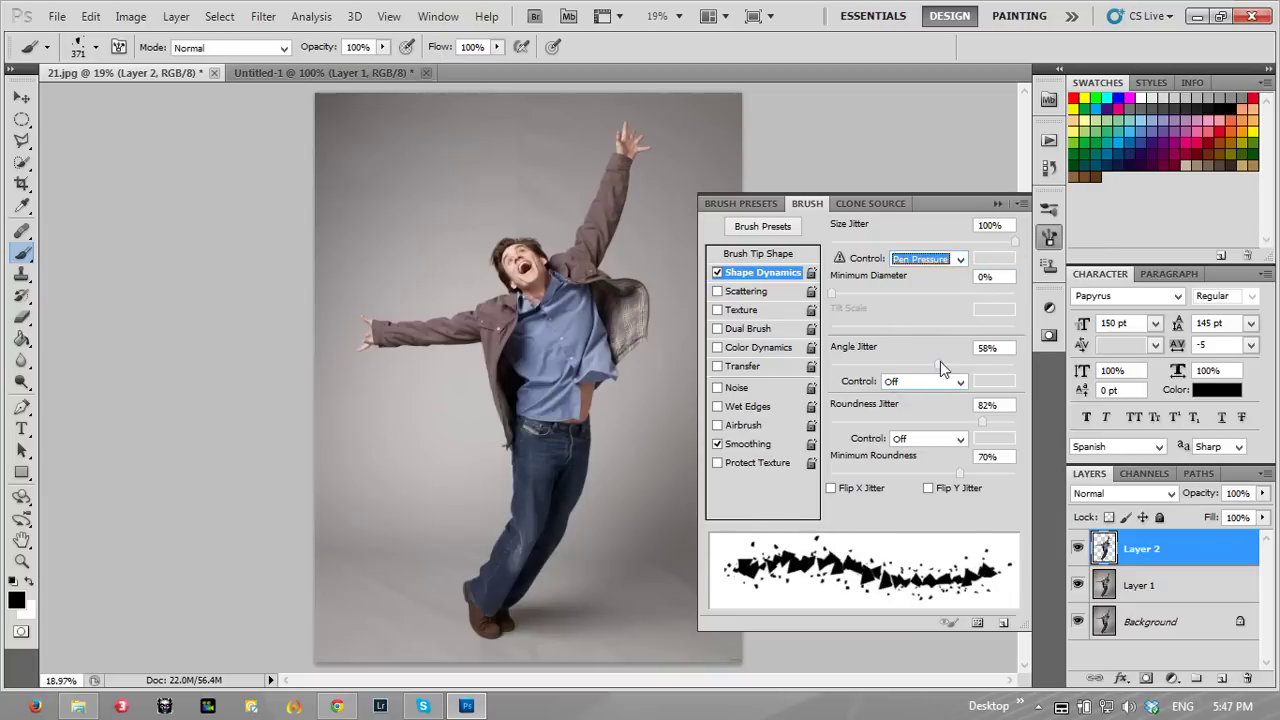
{"action": "mouse_move", "coordinate": [938, 364]}
{"action": "left_mouse_down"}
{"action": "mouse_move", "coordinate": [900, 362]}
{"action": "mouse_move", "coordinate": [907, 375]}
{"action": "mouse_move", "coordinate": [962, 380]}
{"action": "mouse_move", "coordinate": [952, 422]}
{"action": "mouse_move", "coordinate": [967, 455]}
{"action": "left_mouse_up"}
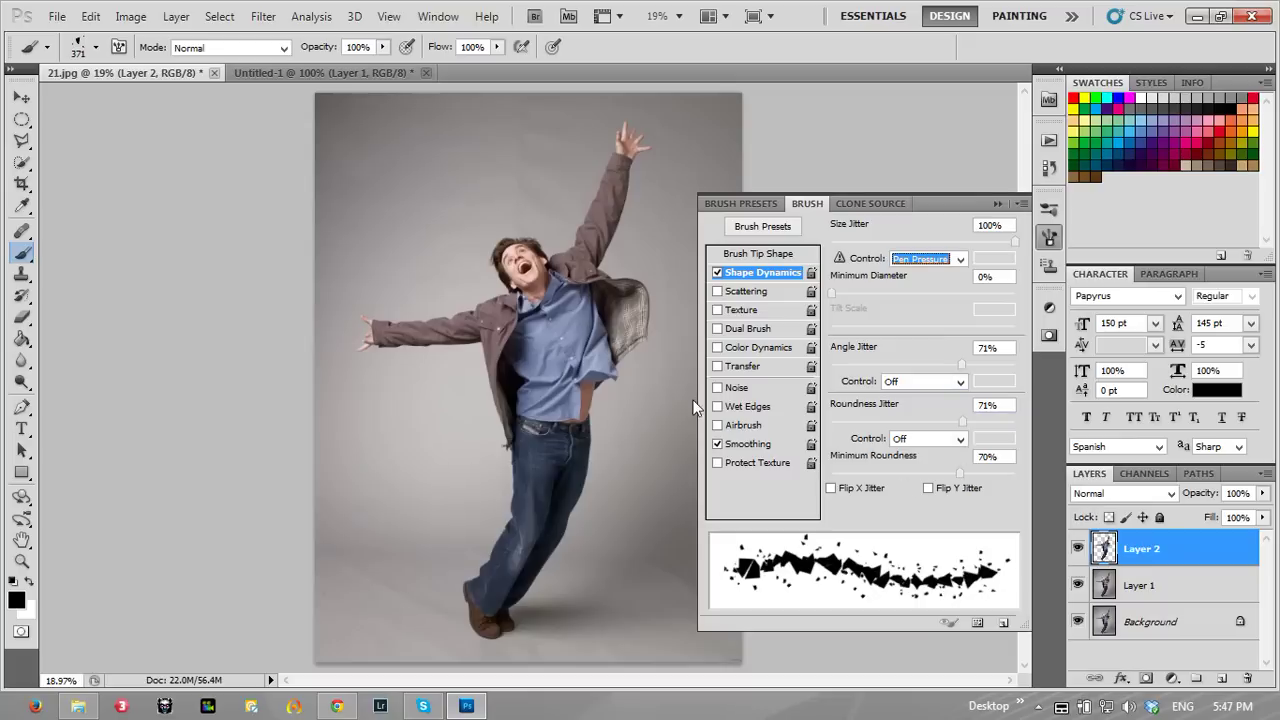
Step: Turn on Scattering across both axes at 694% with 21% count jitter
{"action": "left_click", "coordinate": [748, 291]}
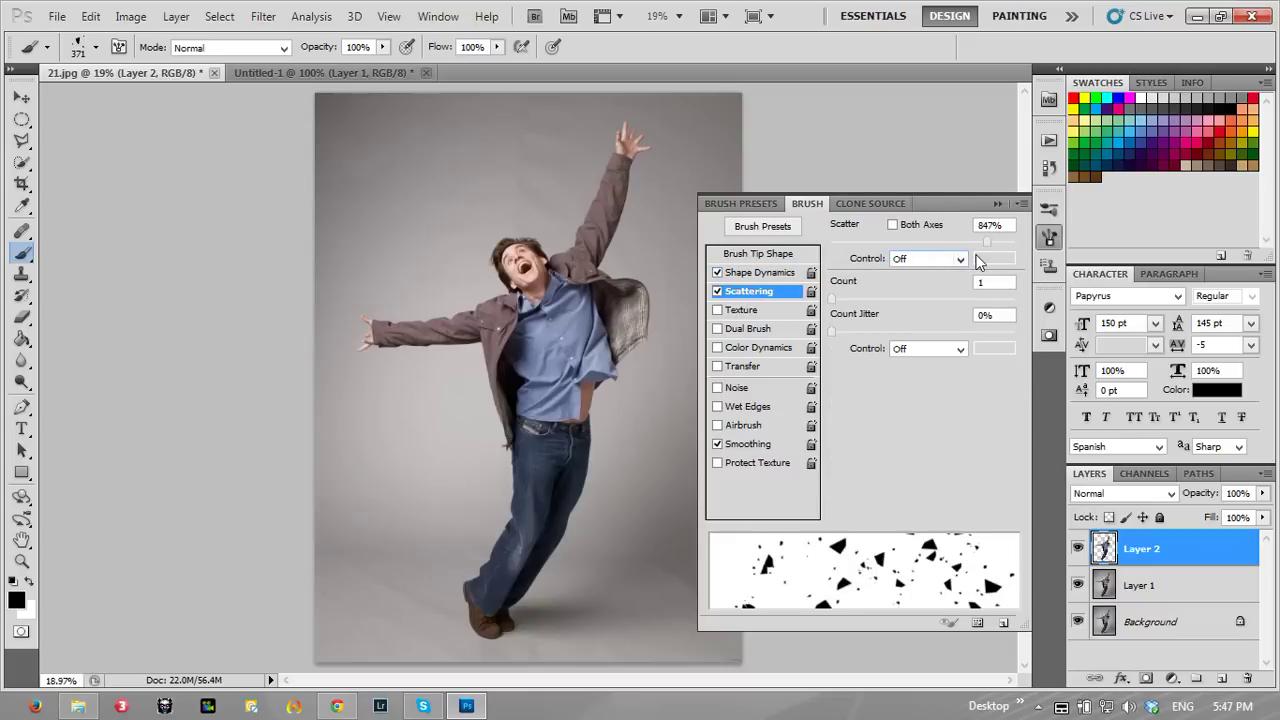
{"action": "mouse_move", "coordinate": [987, 243]}
{"action": "left_mouse_down"}
{"action": "mouse_move", "coordinate": [1016, 251]}
{"action": "mouse_move", "coordinate": [960, 258]}
{"action": "left_mouse_up"}
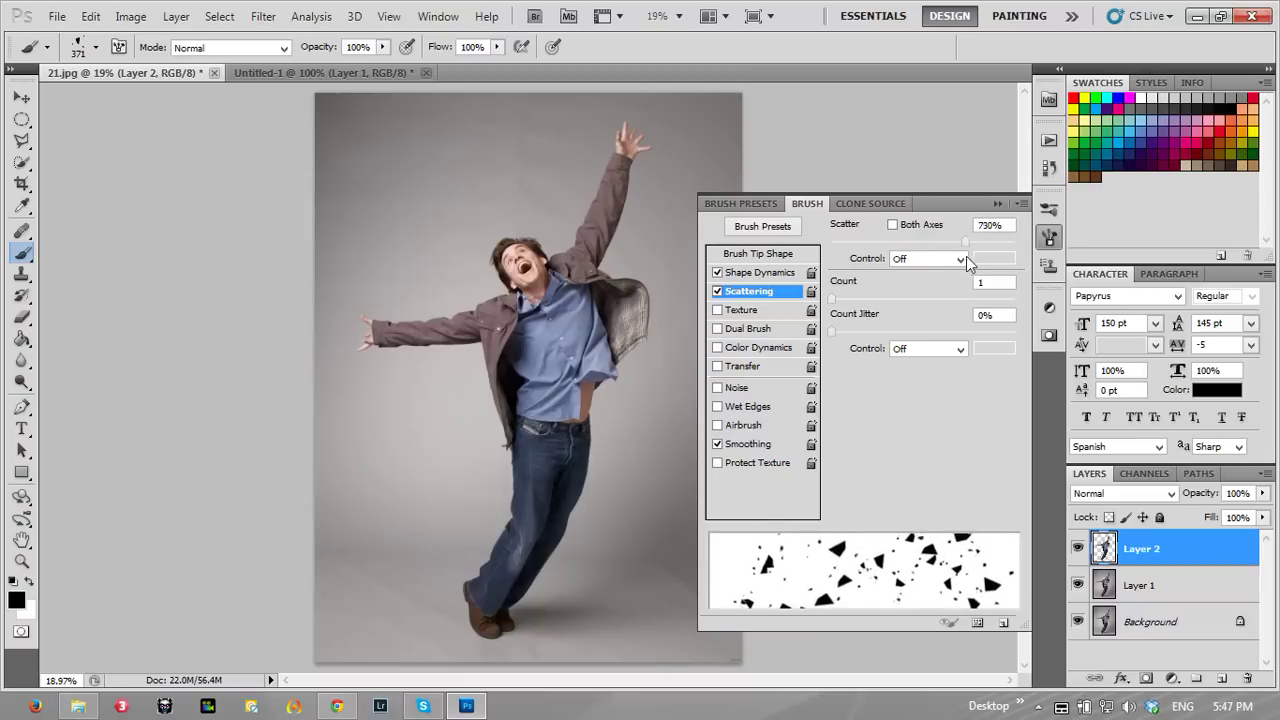
{"action": "left_click", "coordinate": [901, 225]}
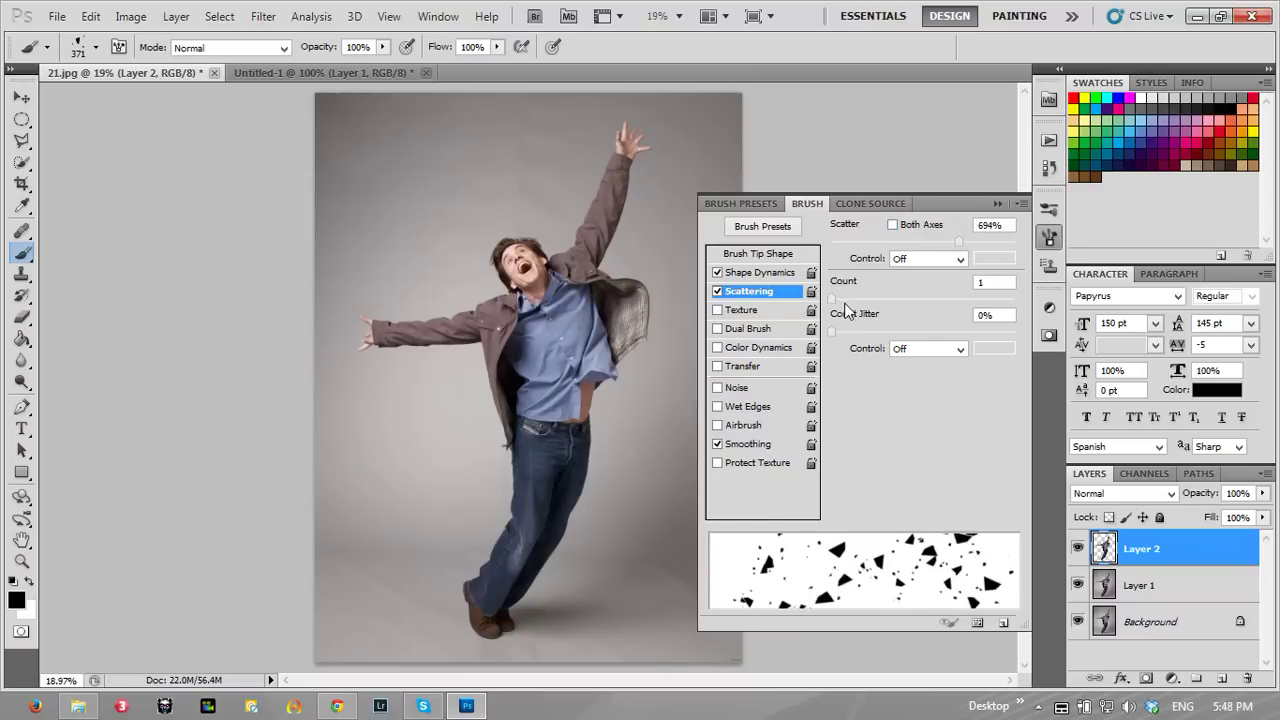
{"action": "mouse_move", "coordinate": [831, 298]}
{"action": "left_mouse_down"}
{"action": "mouse_move", "coordinate": [895, 331]}
{"action": "mouse_move", "coordinate": [869, 352]}
{"action": "left_mouse_up"}
Step: Enable Transfer with 59% opacity jitter controlled by Pen Pressure
{"action": "left_click", "coordinate": [728, 368]}
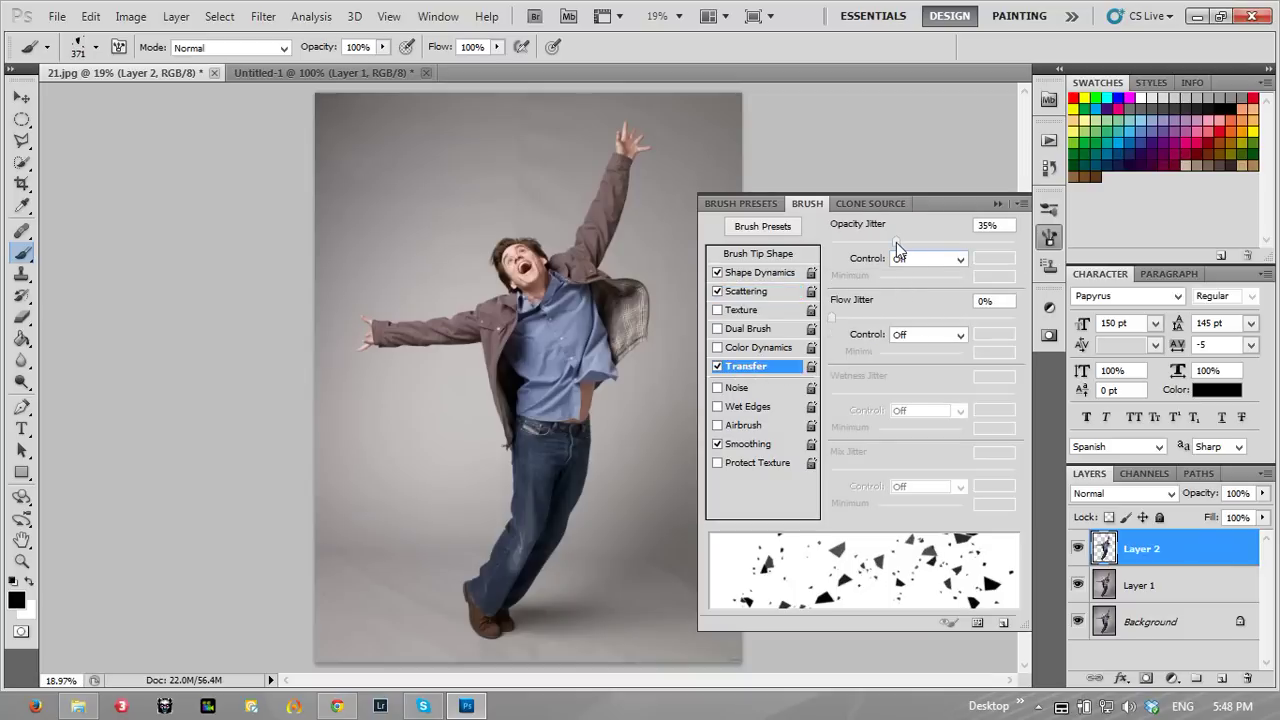
{"action": "mouse_move", "coordinate": [896, 242]}
{"action": "left_mouse_down"}
{"action": "mouse_move", "coordinate": [963, 243]}
{"action": "mouse_move", "coordinate": [939, 273]}
{"action": "left_mouse_up"}
{"action": "left_click", "coordinate": [937, 259]}
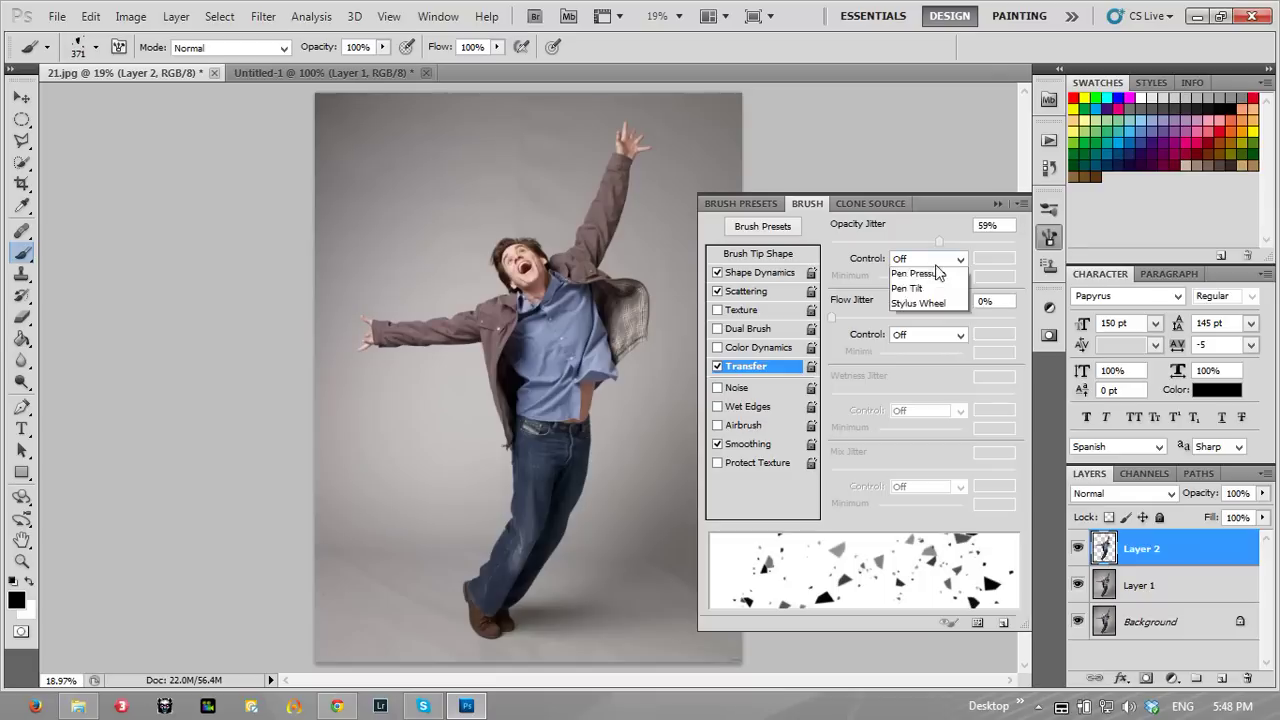
{"action": "left_click", "coordinate": [930, 305]}
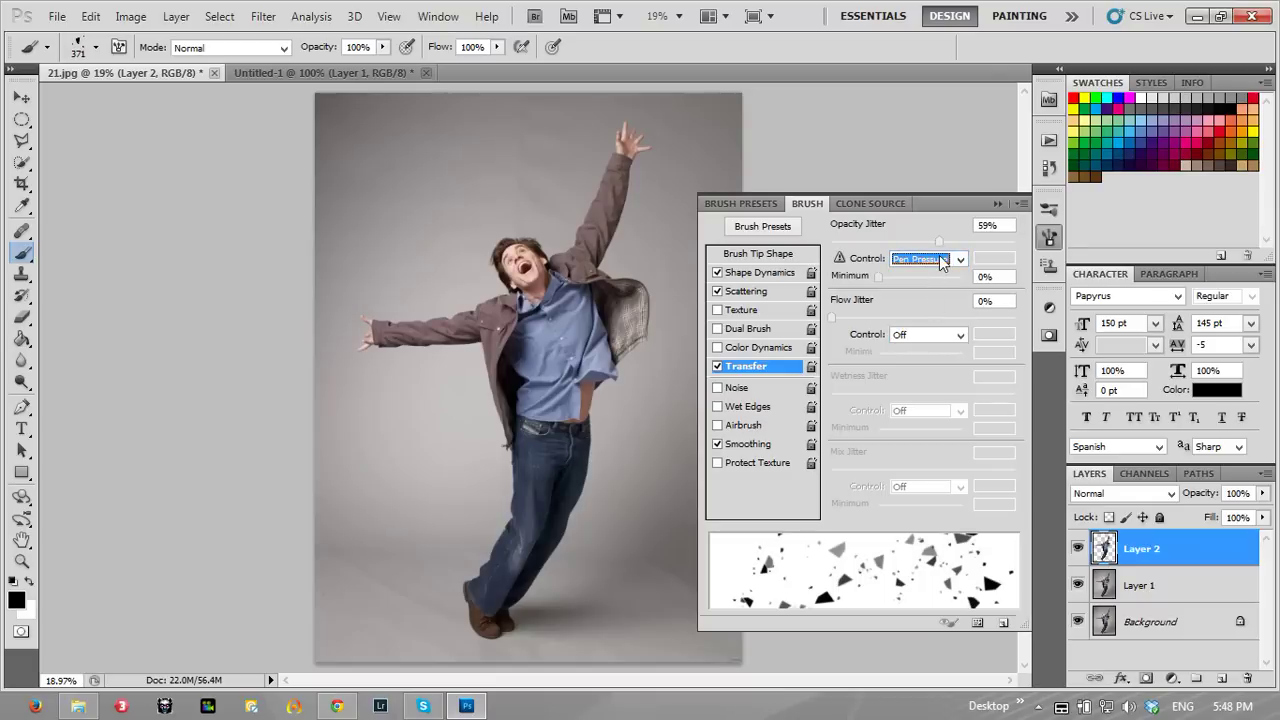
{"action": "left_click", "coordinate": [997, 204]}
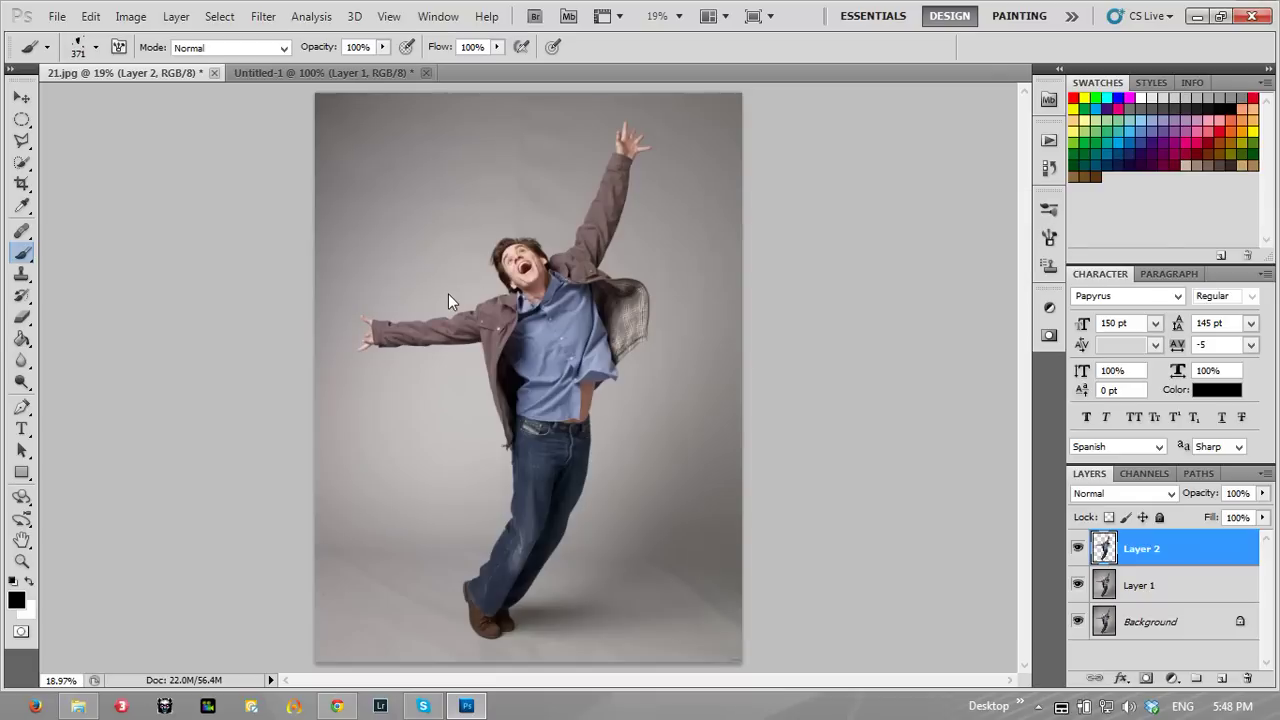
{"action": "left_click_drag", "start_coordinate": [493, 234], "coordinate": [462, 388]}
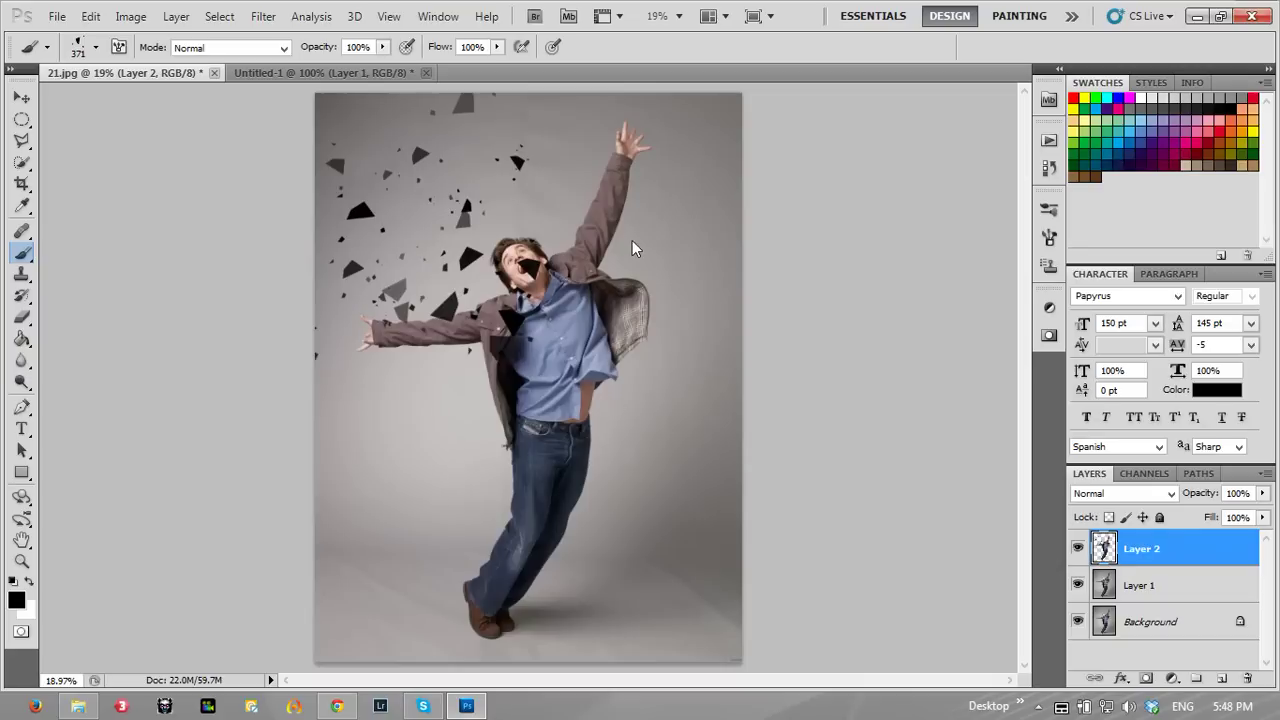
{"action": "mouse_move", "coordinate": [632, 240]}
{"action": "left_mouse_down"}
{"action": "mouse_move", "coordinate": [508, 543]}
{"action": "mouse_move", "coordinate": [537, 306]}
{"action": "mouse_move", "coordinate": [549, 378]}
{"action": "left_mouse_up"}
{"action": "key", "text": "ctrl+alt+z"}
{"action": "key", "text": "ctrl+alt+z"}
{"action": "key", "text": "ctrl+alt+z"}
{"action": "key", "text": "ctrl+alt+z"}
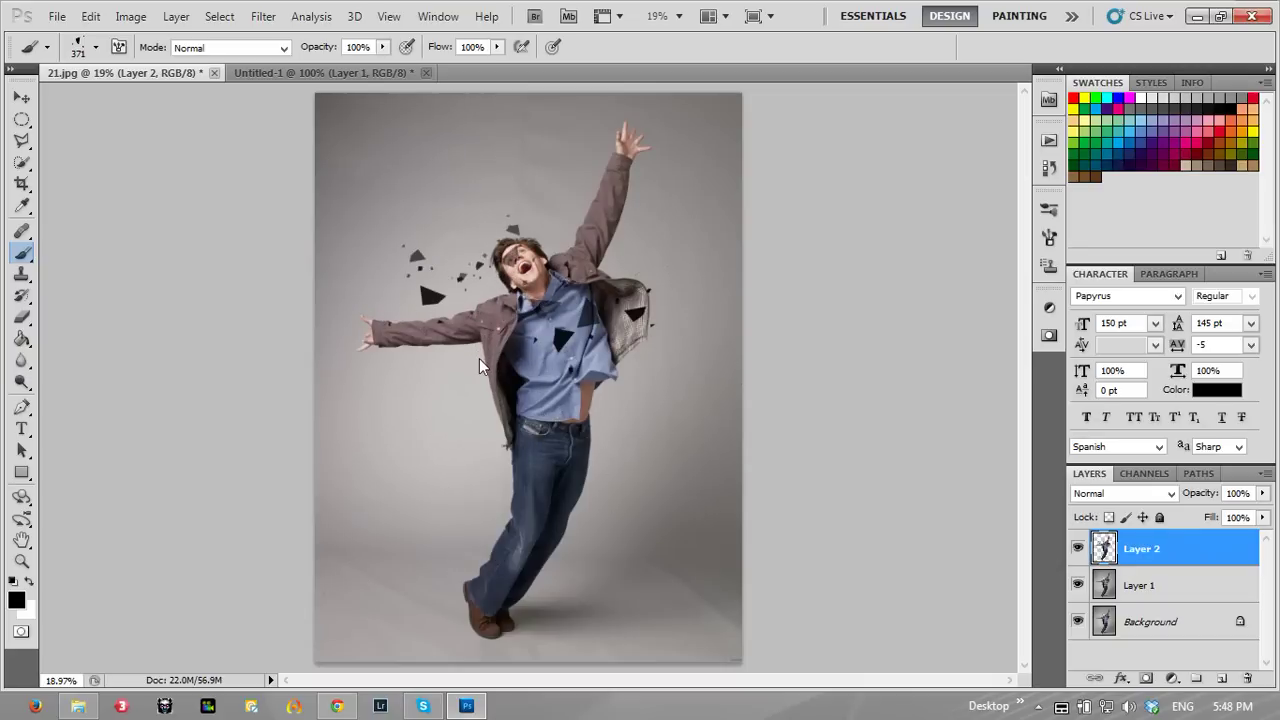
{"action": "key", "text": "ctrl+alt+z"}
{"action": "mouse_move", "coordinate": [489, 233]}
{"action": "left_mouse_down"}
{"action": "mouse_move", "coordinate": [491, 293]}
{"action": "mouse_move", "coordinate": [559, 386]}
{"action": "left_mouse_up"}
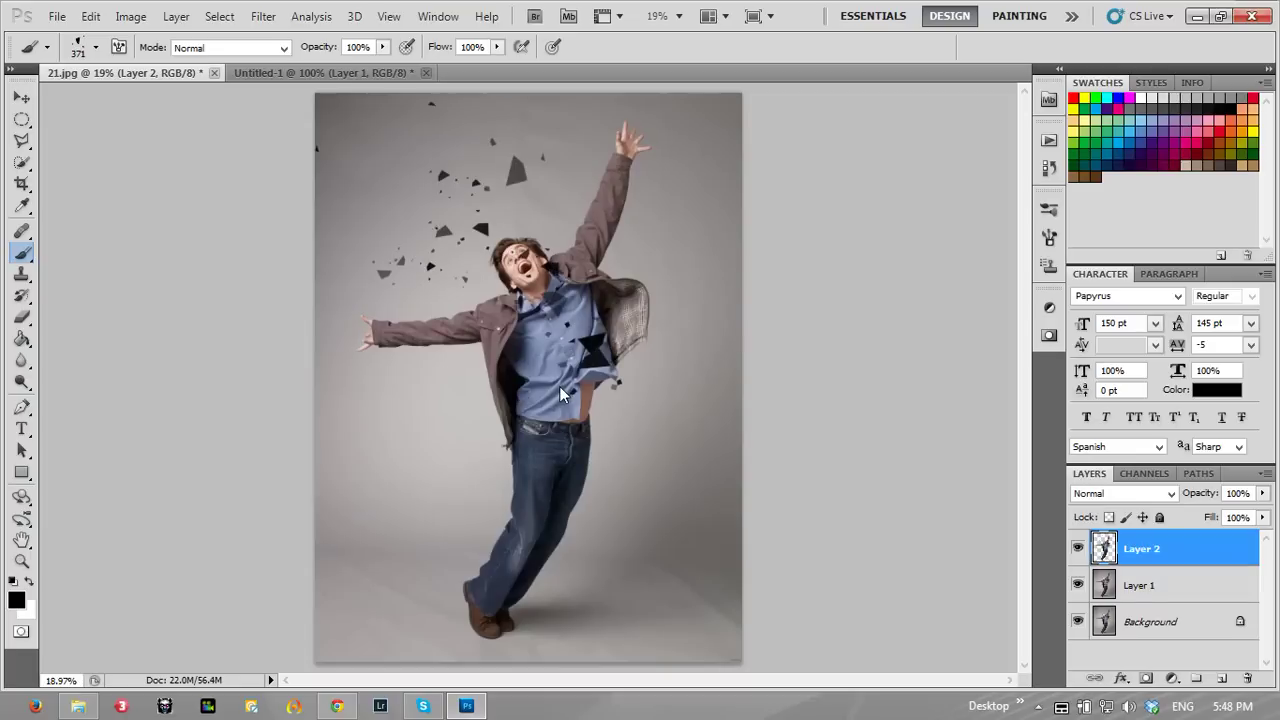
{"action": "key", "text": "ctrl+alt+z"}
{"action": "key", "text": "ctrl+alt+z"}
{"action": "key", "text": "ctrl+shift+z"}
{"action": "key", "text": "ctrl+shift+z"}
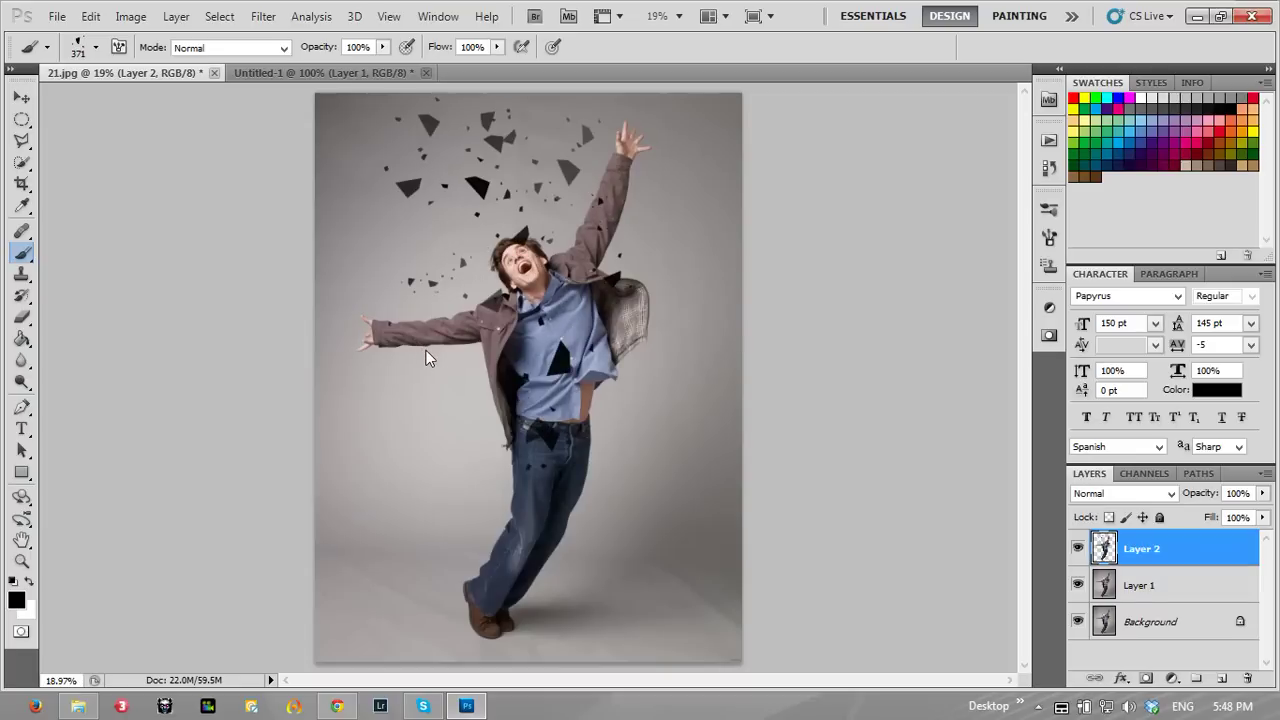
{"action": "key", "text": "ctrl+alt+z"}
{"action": "key", "text": "ctrl+alt+z"}
{"action": "key", "text": "ctrl+shift+z"}
{"action": "key", "text": "ctrl+alt+z"}
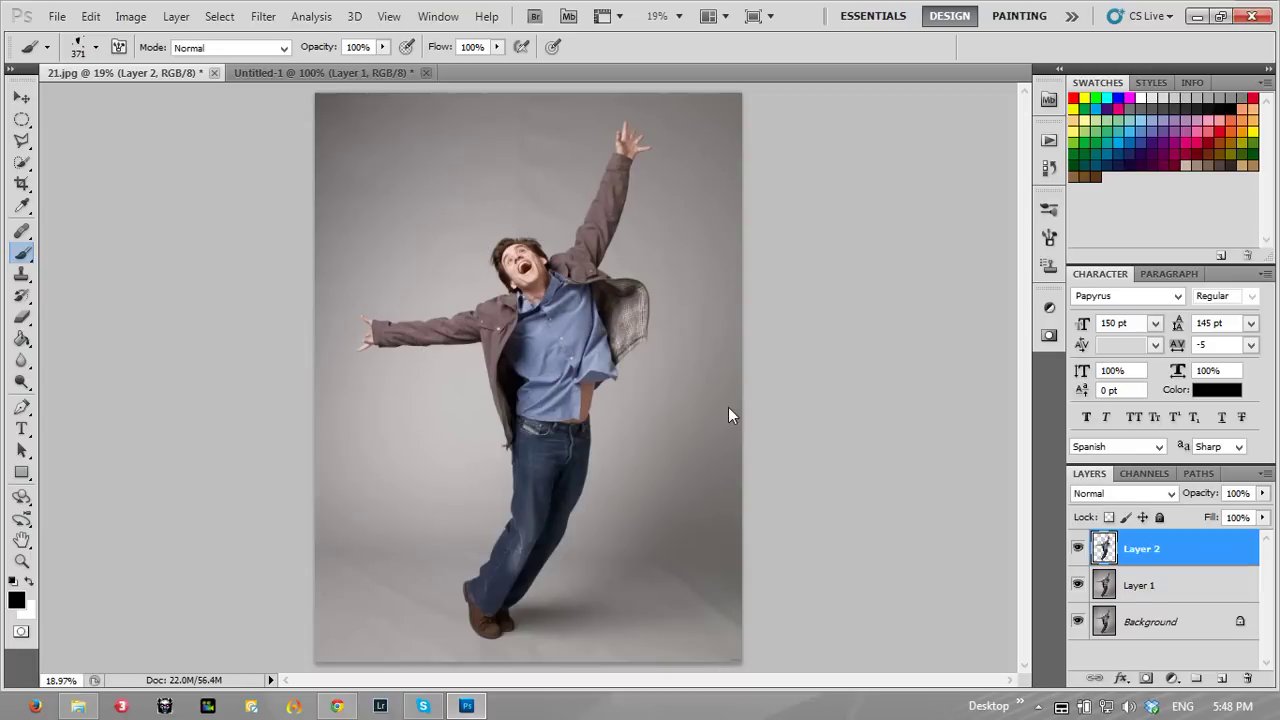
{"action": "key", "text": "ctrl+shift+z"}
{"action": "key", "text": "ctrl+shift+z"}
{"action": "key", "text": "ctrl+shift+z"}
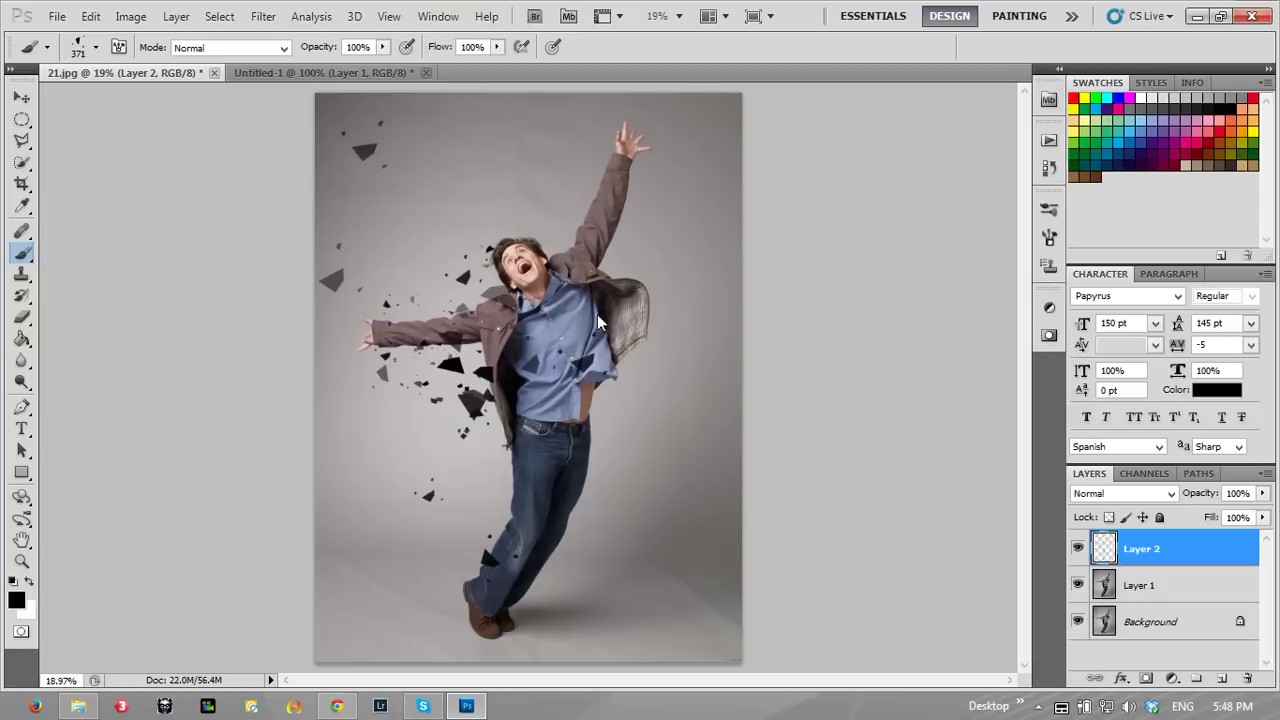
{"action": "key", "text": "ctrl+alt+z"}
{"action": "key", "text": "ctrl+alt+z"}
{"action": "key", "text": "ctrl+alt+z"}
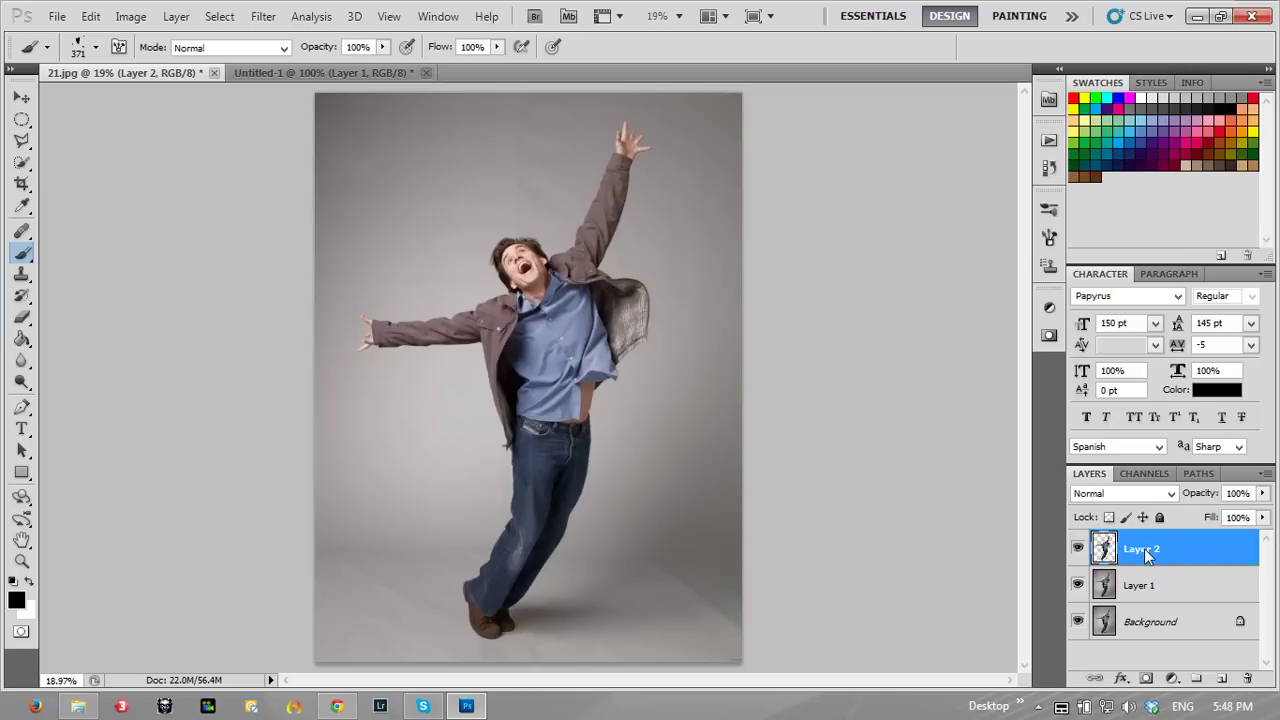
Step: Scale Layer 2 up to about 147%, stretch it wider on both sides, and reposition it
{"action": "key", "text": "ctrl+t"}
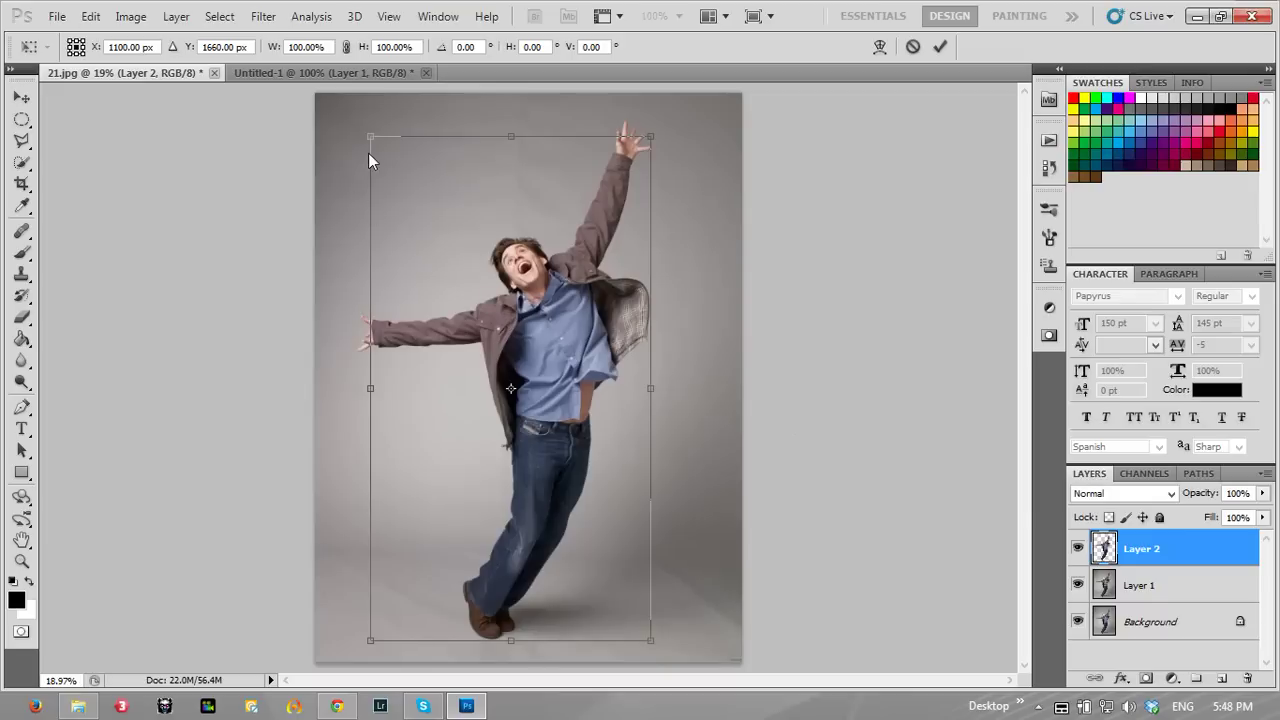
{"action": "mouse_move", "coordinate": [368, 141]}
{"action": "left_mouse_down"}
{"action": "mouse_move", "coordinate": [242, 93]}
{"action": "mouse_move", "coordinate": [237, 60]}
{"action": "left_mouse_up"}
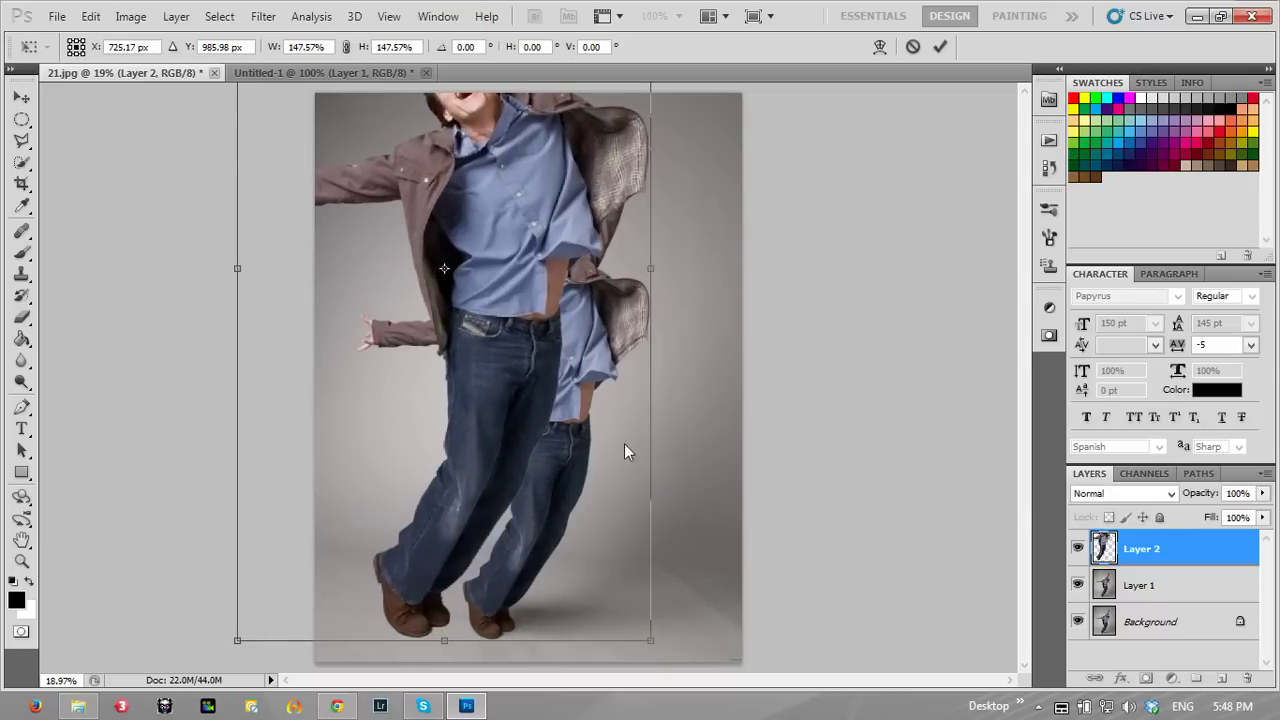
{"action": "left_click_drag", "start_coordinate": [650, 280], "coordinate": [794, 275]}
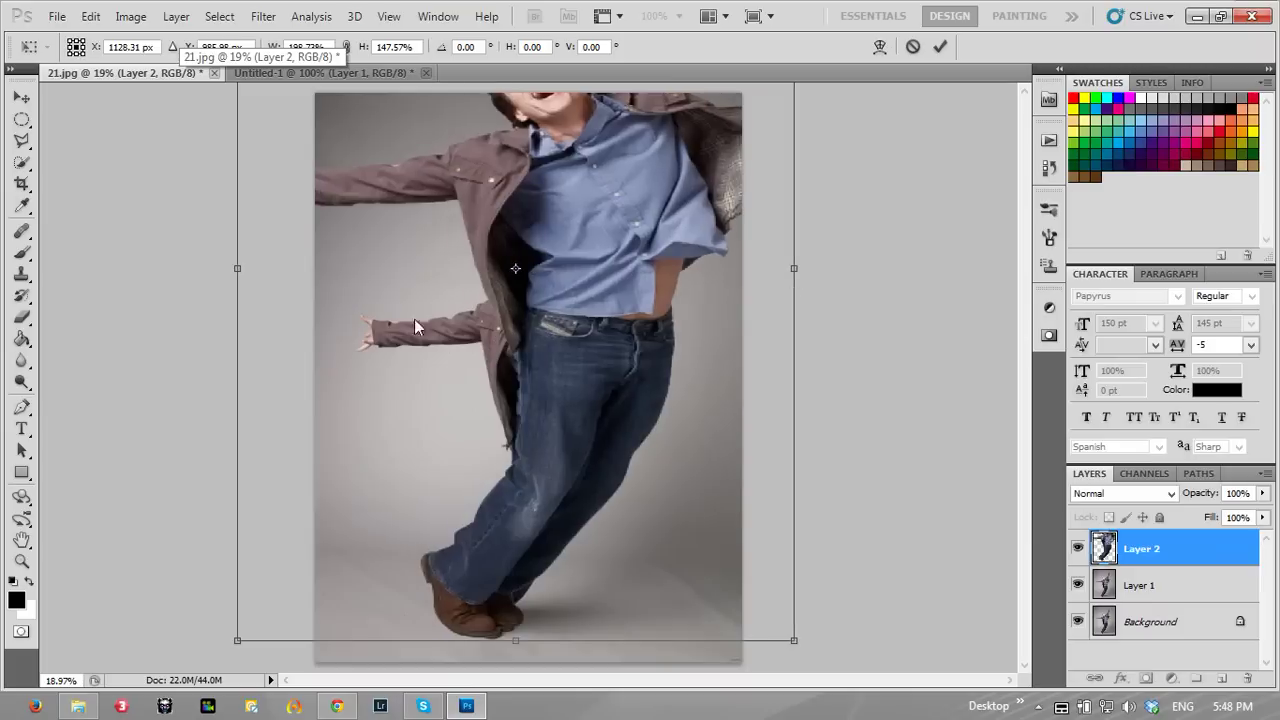
{"action": "left_click_drag", "start_coordinate": [239, 268], "coordinate": [56, 335]}
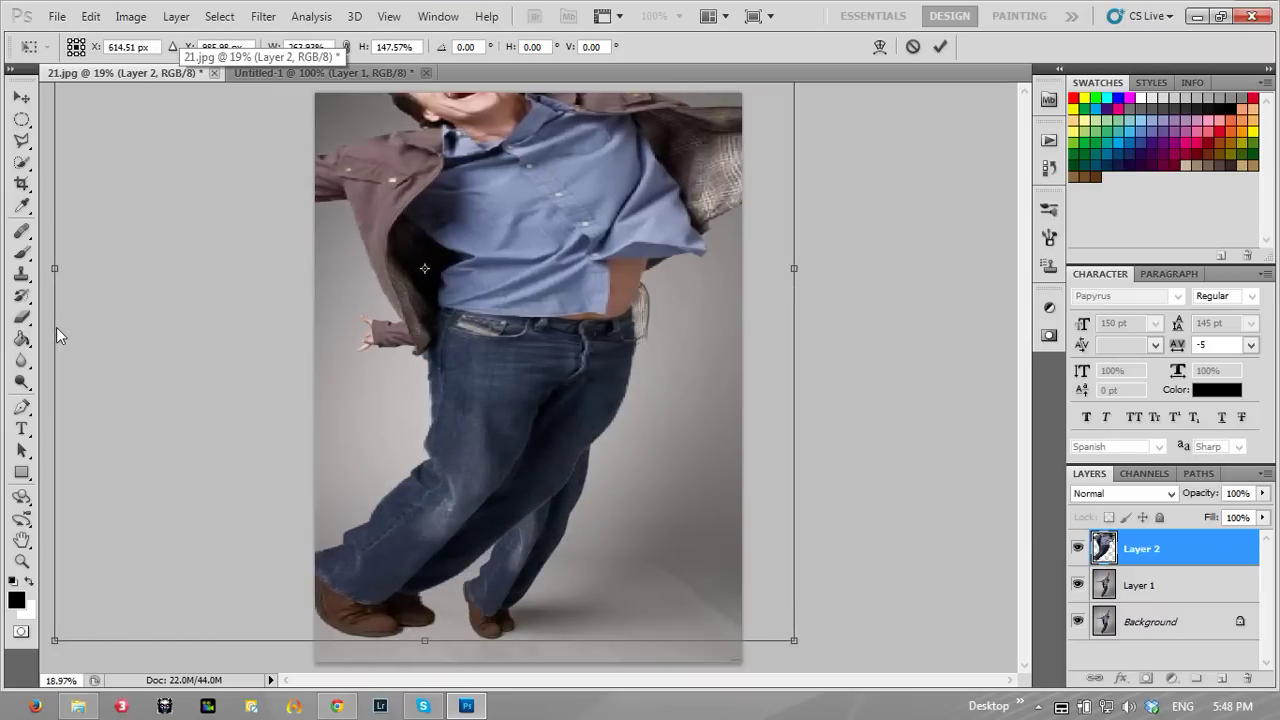
{"action": "left_click_drag", "start_coordinate": [589, 240], "coordinate": [572, 291]}
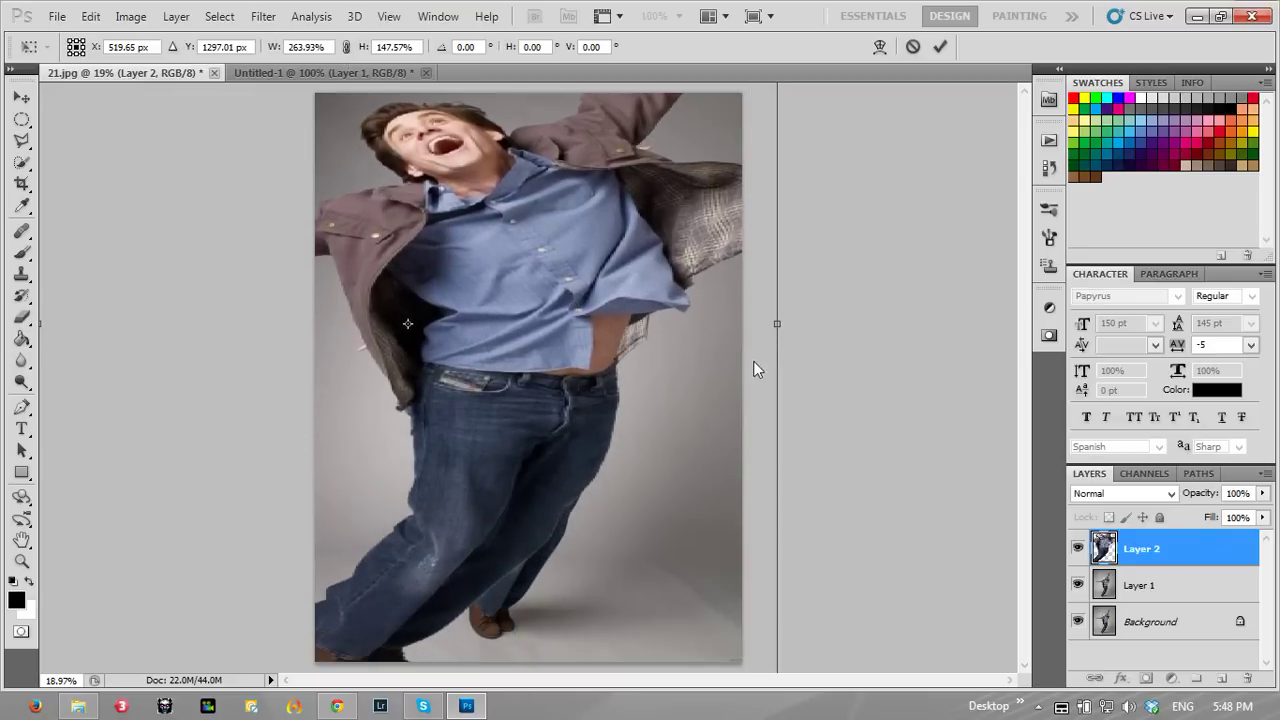
Step: Warp Layer 2 so the man's head, torso and legs bend into view, then apply it
{"action": "right_click", "coordinate": [617, 266]}
{"action": "left_click", "coordinate": [701, 409]}
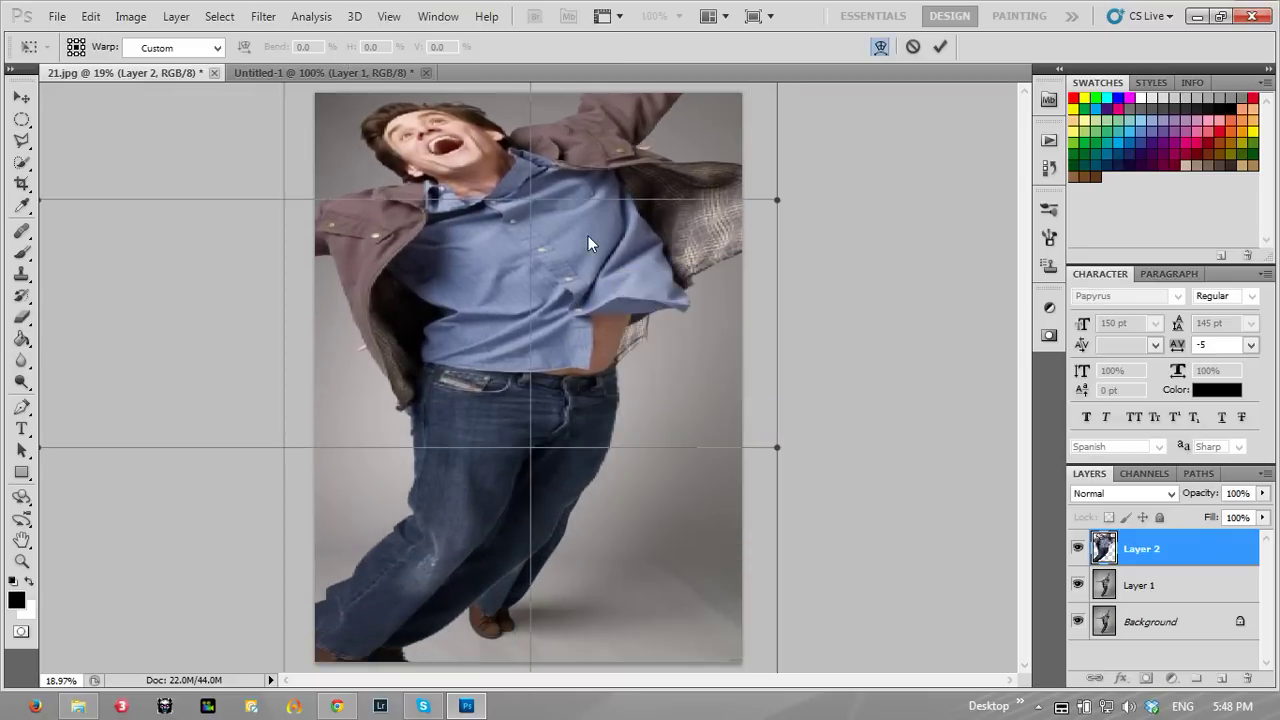
{"action": "mouse_move", "coordinate": [515, 148]}
{"action": "left_mouse_down"}
{"action": "mouse_move", "coordinate": [745, 374]}
{"action": "mouse_move", "coordinate": [684, 350]}
{"action": "mouse_move", "coordinate": [400, 379]}
{"action": "mouse_move", "coordinate": [350, 427]}
{"action": "mouse_move", "coordinate": [337, 423]}
{"action": "left_mouse_up"}
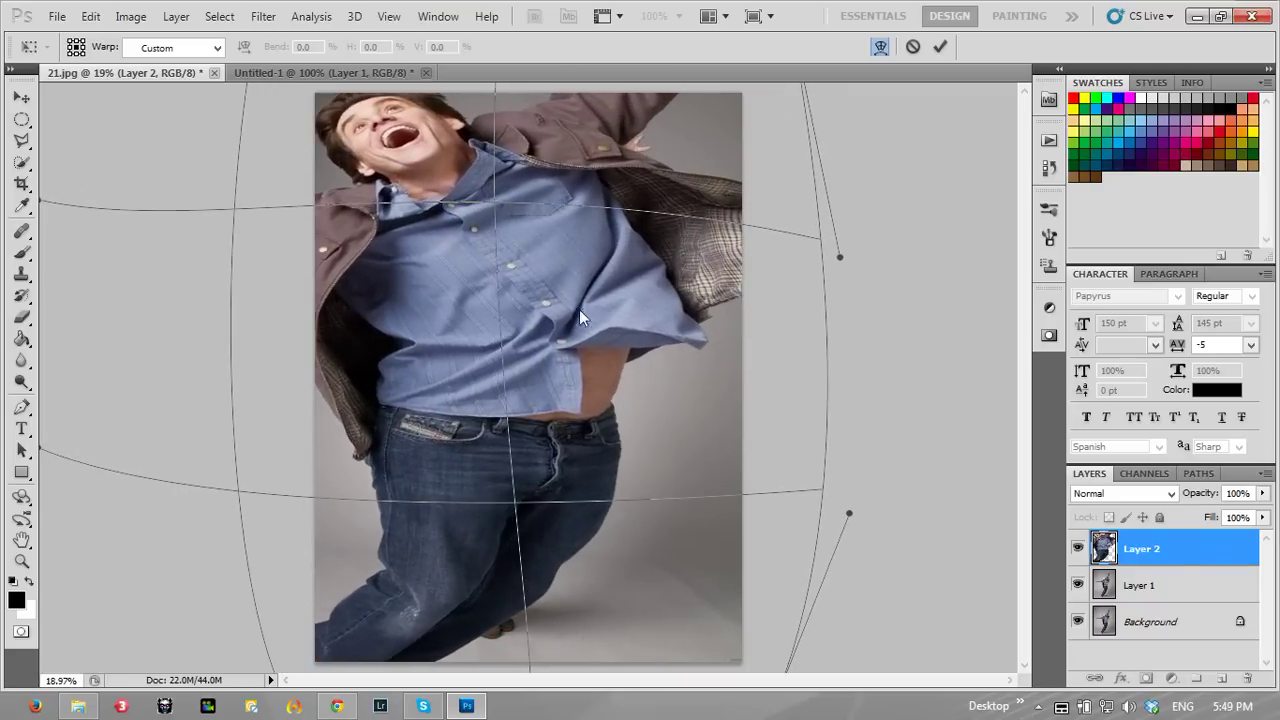
{"action": "mouse_move", "coordinate": [623, 218]}
{"action": "left_mouse_down"}
{"action": "mouse_move", "coordinate": [691, 171]}
{"action": "mouse_move", "coordinate": [667, 163]}
{"action": "left_mouse_up"}
{"action": "mouse_move", "coordinate": [443, 194]}
{"action": "left_mouse_down"}
{"action": "mouse_move", "coordinate": [457, 283]}
{"action": "mouse_move", "coordinate": [445, 248]}
{"action": "left_mouse_up"}
{"action": "mouse_move", "coordinate": [430, 175]}
{"action": "left_mouse_down"}
{"action": "mouse_move", "coordinate": [476, 122]}
{"action": "mouse_move", "coordinate": [453, 150]}
{"action": "left_mouse_up"}
{"action": "left_click_drag", "start_coordinate": [476, 514], "coordinate": [449, 490]}
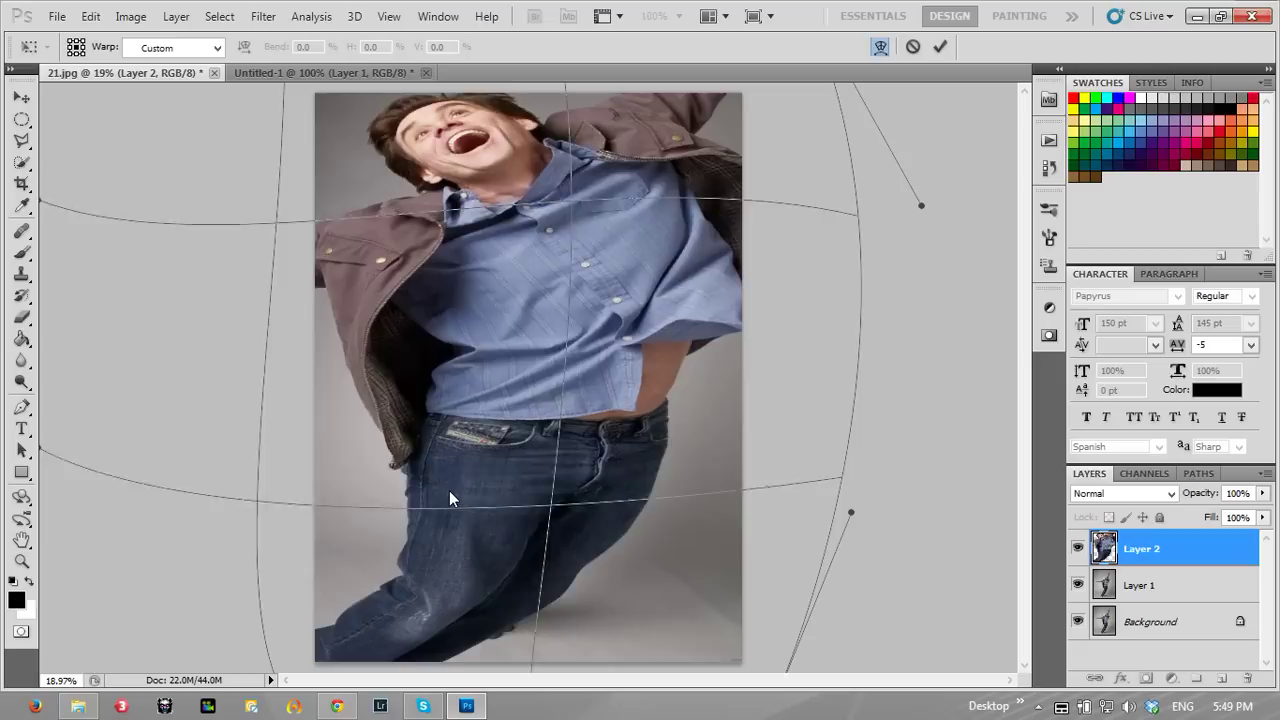
{"action": "mouse_move", "coordinate": [504, 600]}
{"action": "left_mouse_down"}
{"action": "mouse_move", "coordinate": [543, 625]}
{"action": "mouse_move", "coordinate": [523, 657]}
{"action": "mouse_move", "coordinate": [574, 591]}
{"action": "left_mouse_up"}
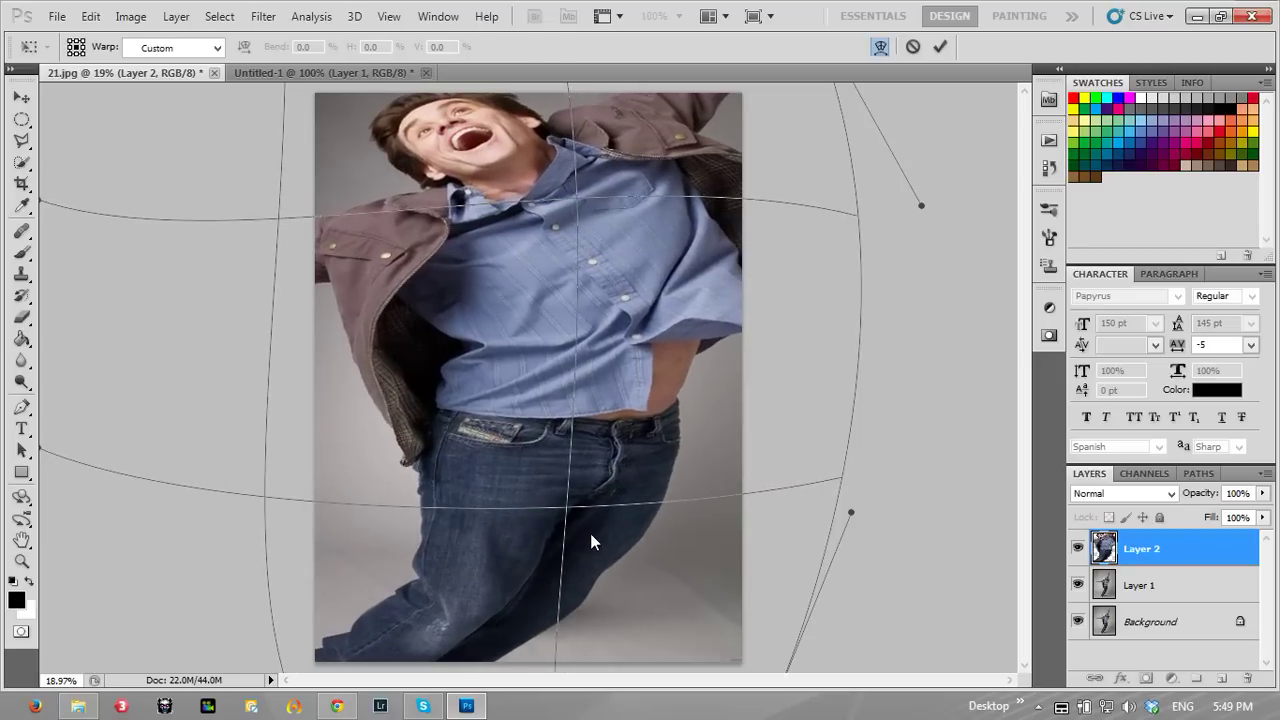
{"action": "key", "text": "b"}
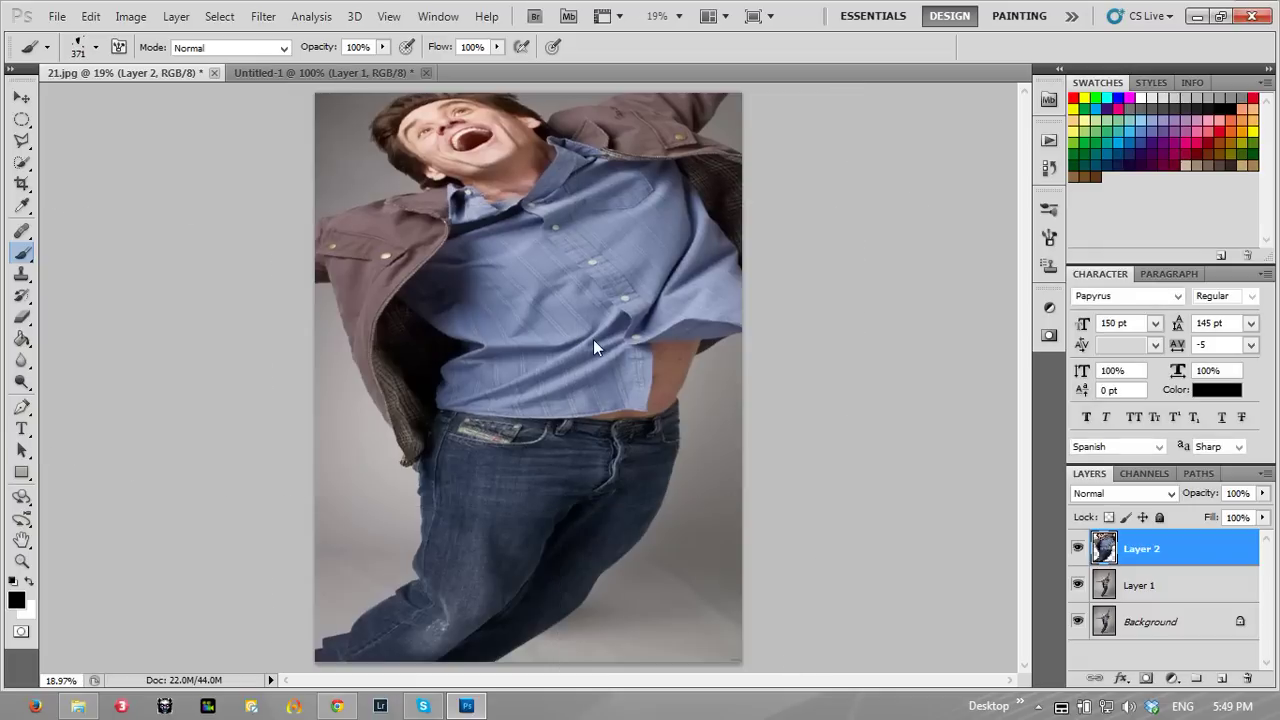
Step: Add a layer mask to Layer 2, invert it to black, and undo a white test stroke
{"action": "left_click", "coordinate": [1147, 677]}
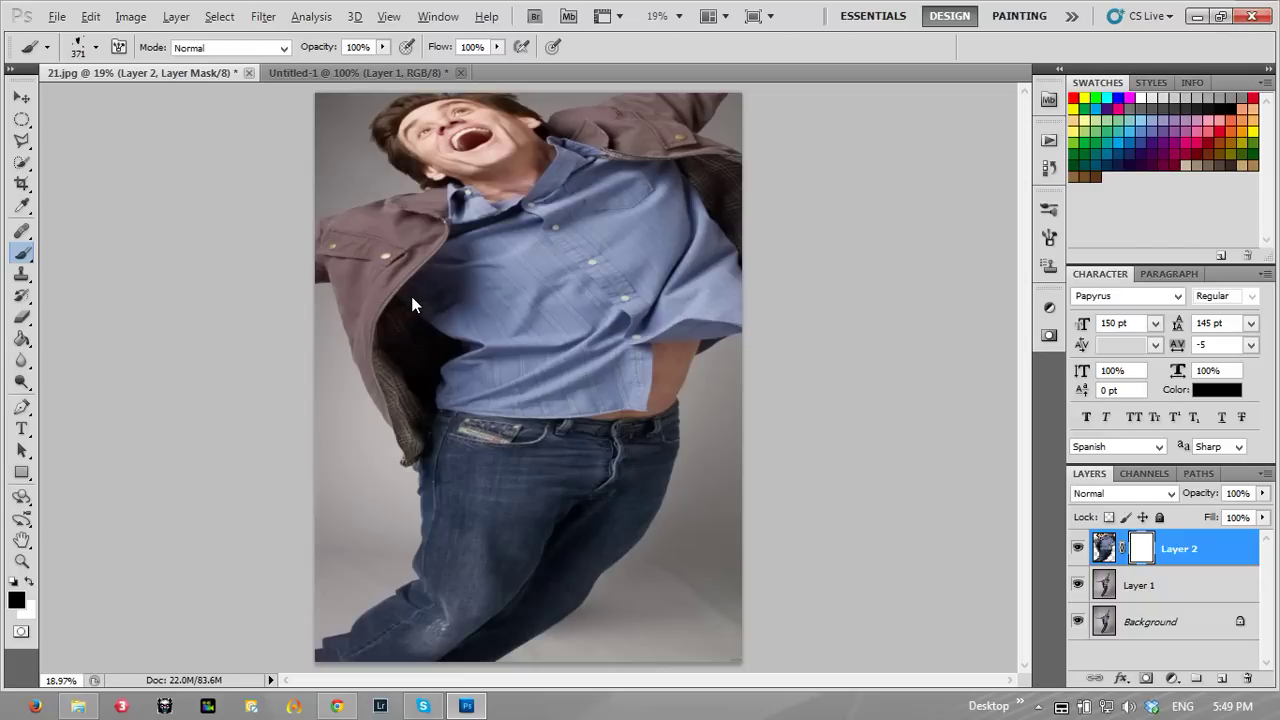
{"action": "key", "text": "ctrl+i"}
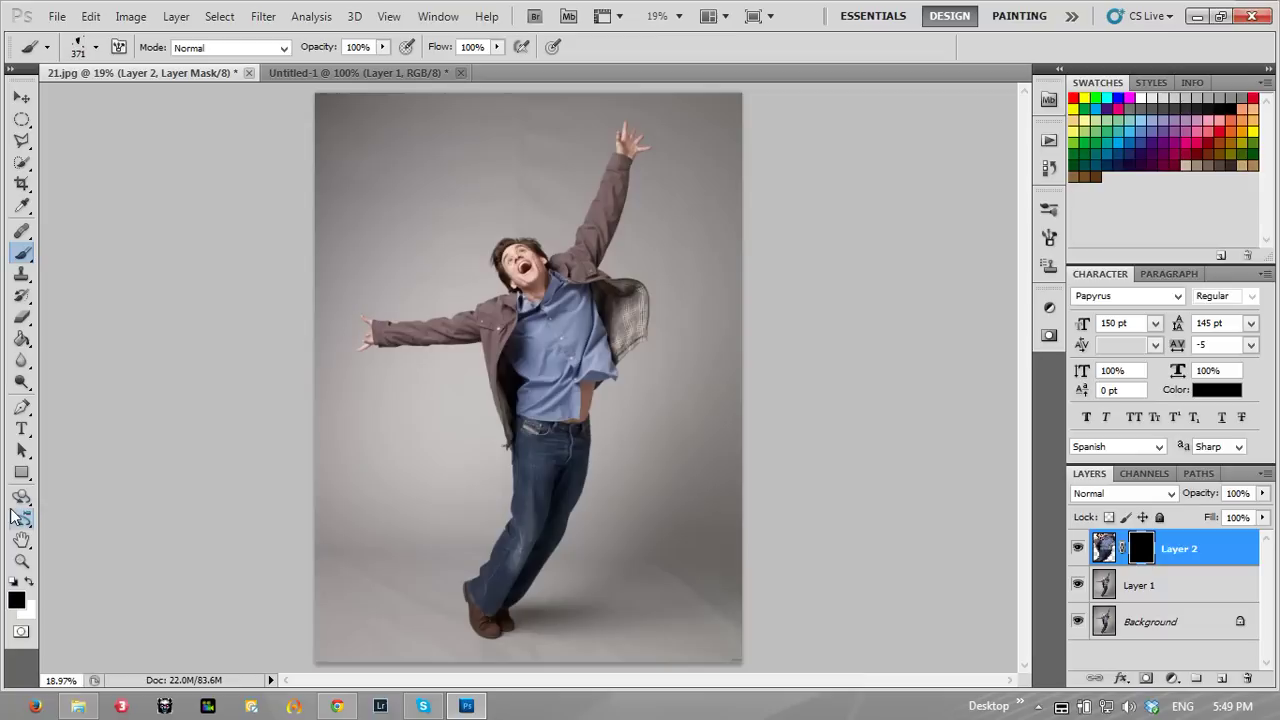
{"action": "left_click", "coordinate": [30, 581]}
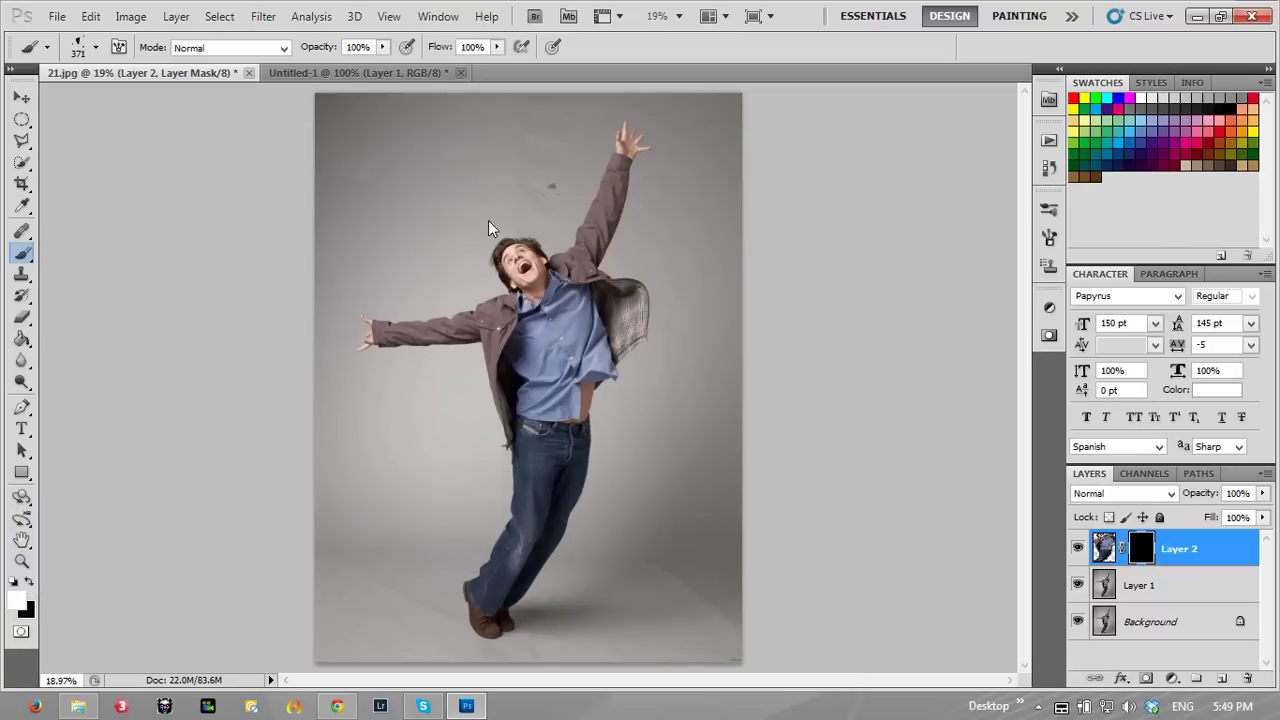
{"action": "mouse_move", "coordinate": [488, 220]}
{"action": "left_mouse_down"}
{"action": "mouse_move", "coordinate": [456, 261]}
{"action": "mouse_move", "coordinate": [425, 232]}
{"action": "mouse_move", "coordinate": [530, 199]}
{"action": "left_mouse_up"}
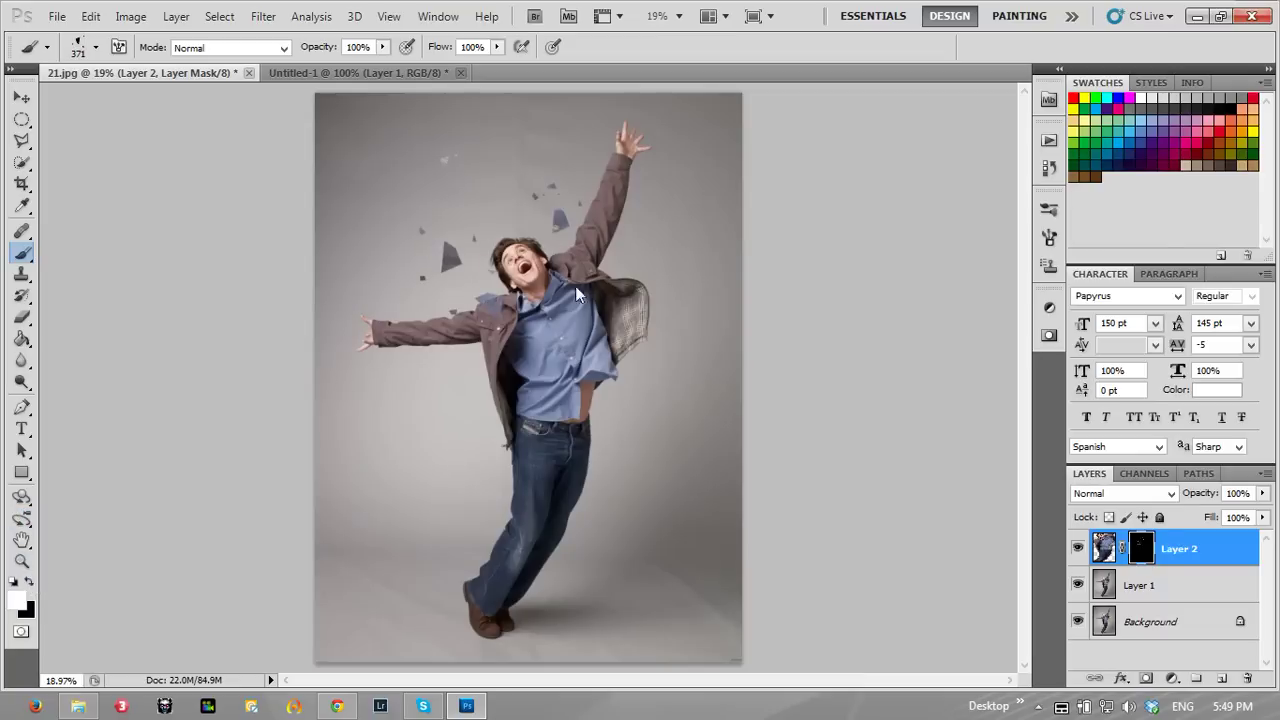
{"action": "key", "text": "ctrl+alt+z"}
{"action": "key", "text": "ctrl+alt+z"}
{"action": "key", "text": "ctrl+alt+z"}
{"action": "key", "text": "ctrl+alt+z"}
{"action": "key", "text": "ctrl+alt+z"}
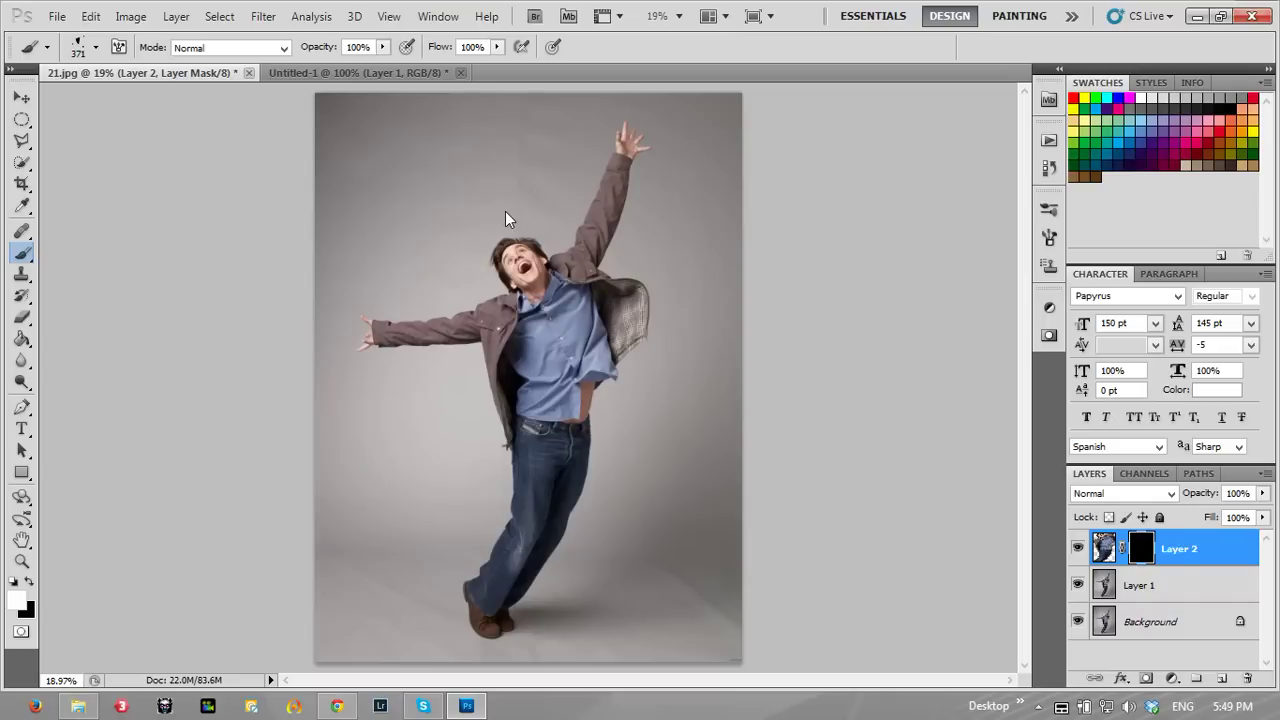
Step: Try strokes with the 45 px soft brush, then refill Layer 2's mask with black
{"action": "left_click", "coordinate": [96, 47]}
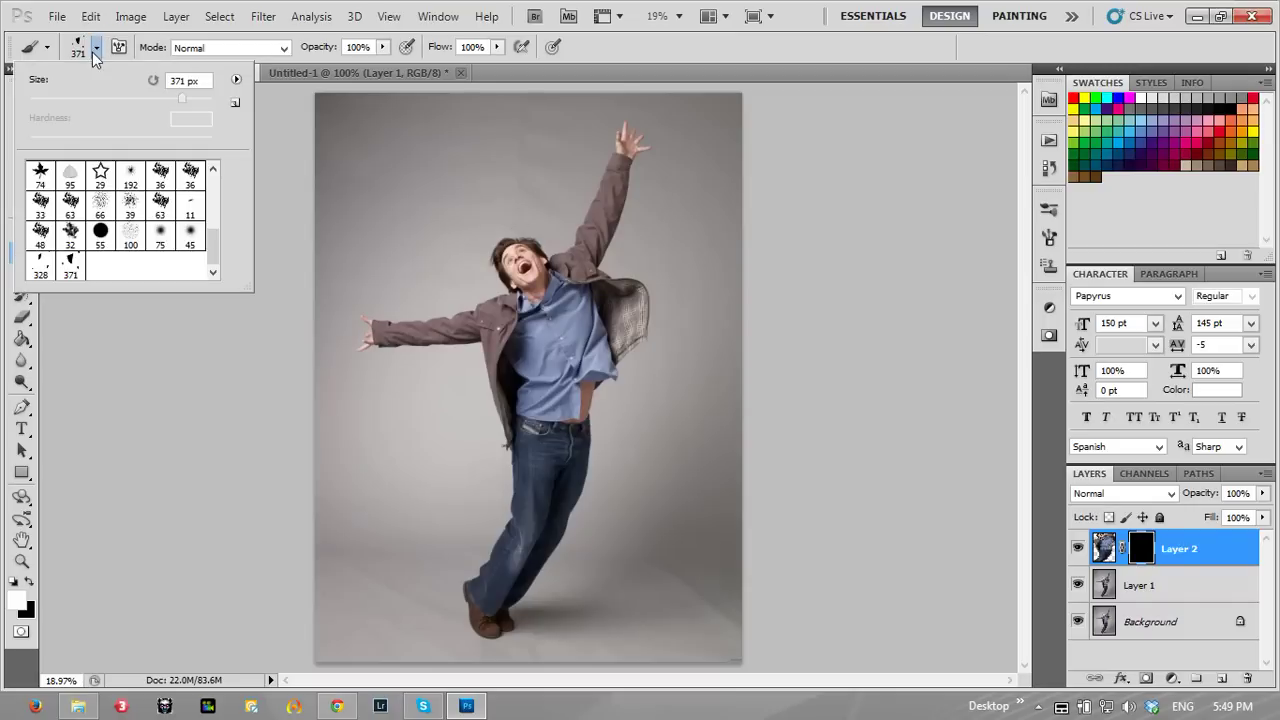
{"action": "left_click", "coordinate": [187, 247]}
{"action": "mouse_move", "coordinate": [486, 230]}
{"action": "left_mouse_down"}
{"action": "mouse_move", "coordinate": [459, 293]}
{"action": "mouse_move", "coordinate": [547, 210]}
{"action": "mouse_move", "coordinate": [575, 237]}
{"action": "mouse_move", "coordinate": [525, 159]}
{"action": "mouse_move", "coordinate": [484, 198]}
{"action": "mouse_move", "coordinate": [471, 243]}
{"action": "left_mouse_up"}
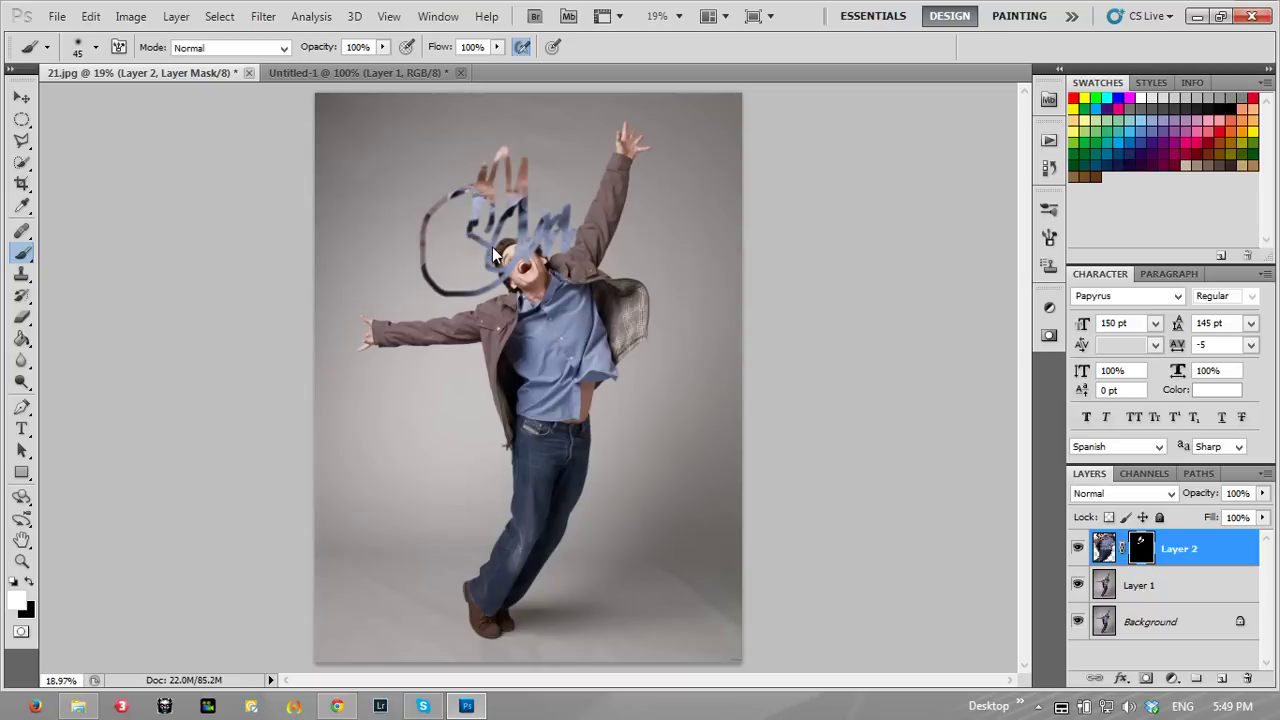
{"action": "key", "text": "alt+BackSpace"}
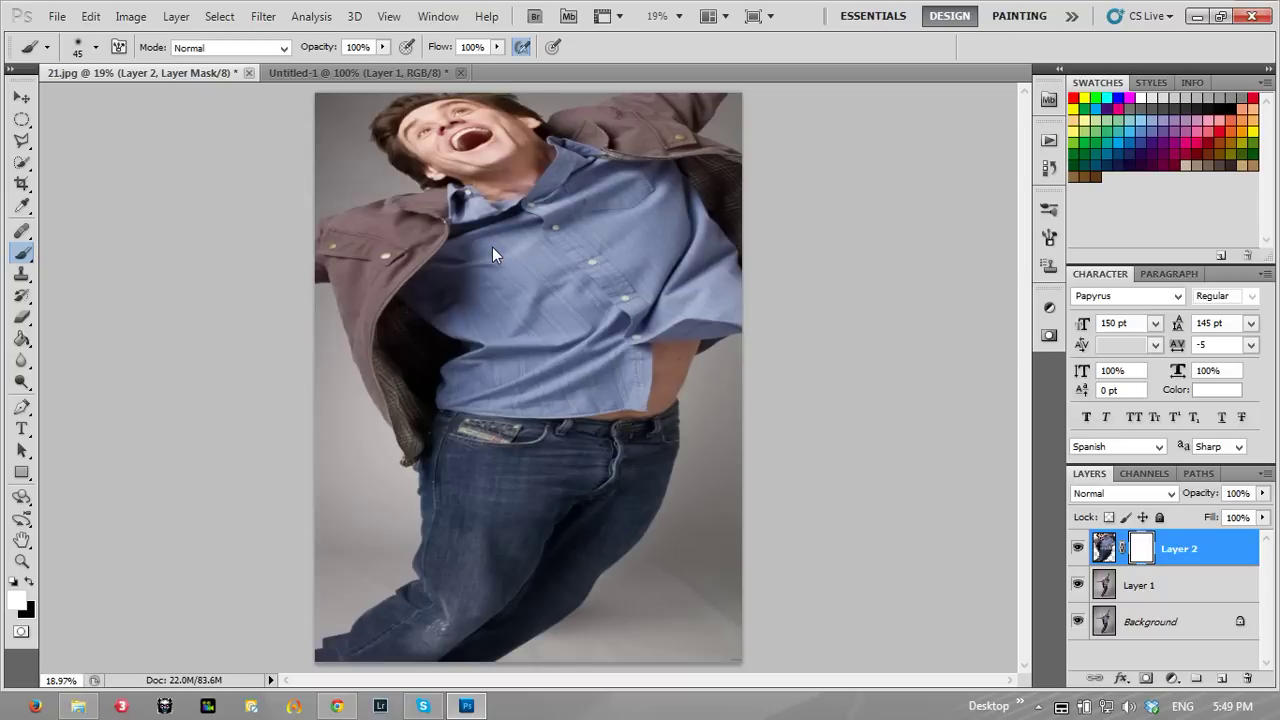
{"action": "key", "text": "ctrl+z"}
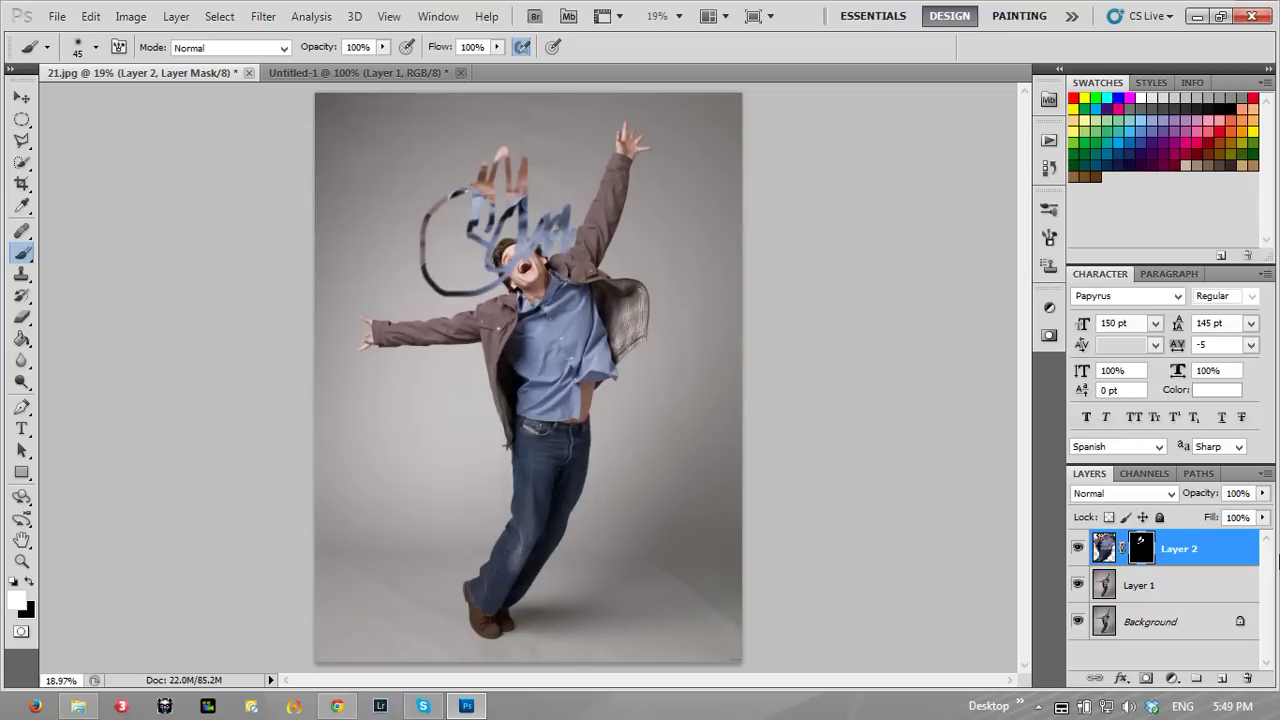
{"action": "key", "text": "alt+BackSpace"}
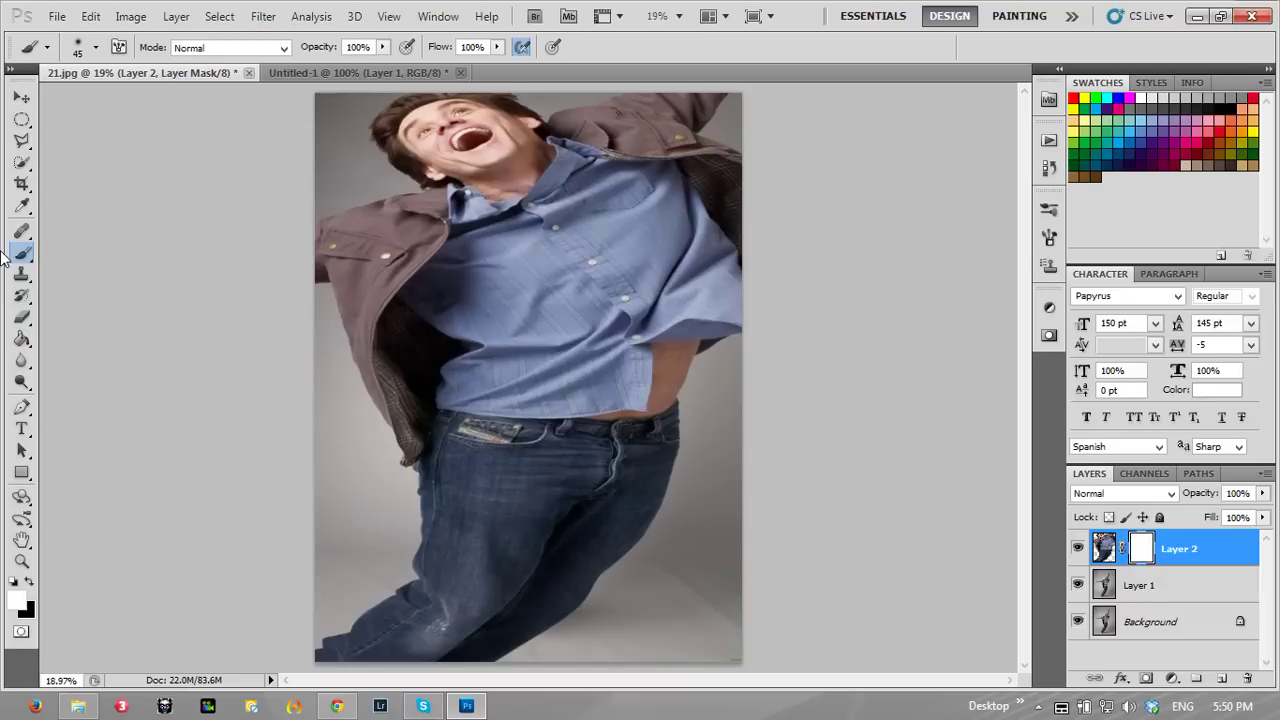
{"action": "left_click", "coordinate": [30, 579]}
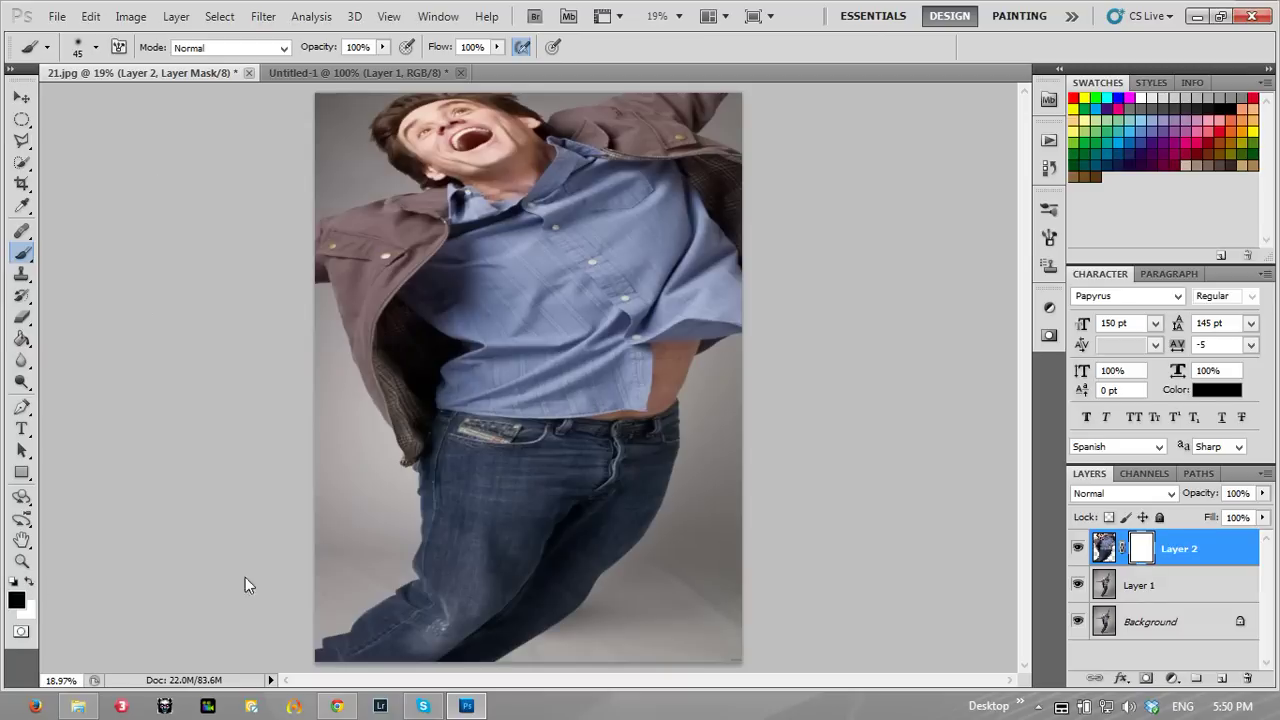
{"action": "key", "text": "alt+BackSpace"}
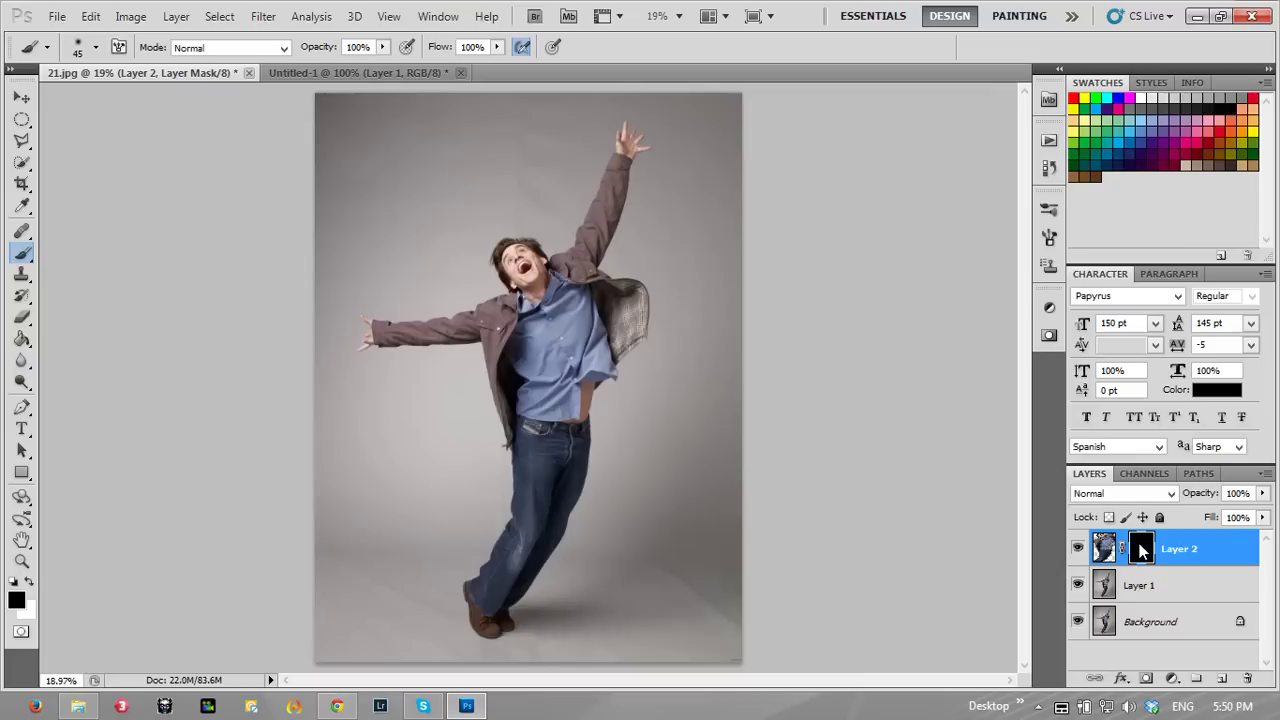
Step: Switch to the 371 px shard brush, shrink it, and undo white test shards on the mask
{"action": "left_click", "coordinate": [95, 47]}
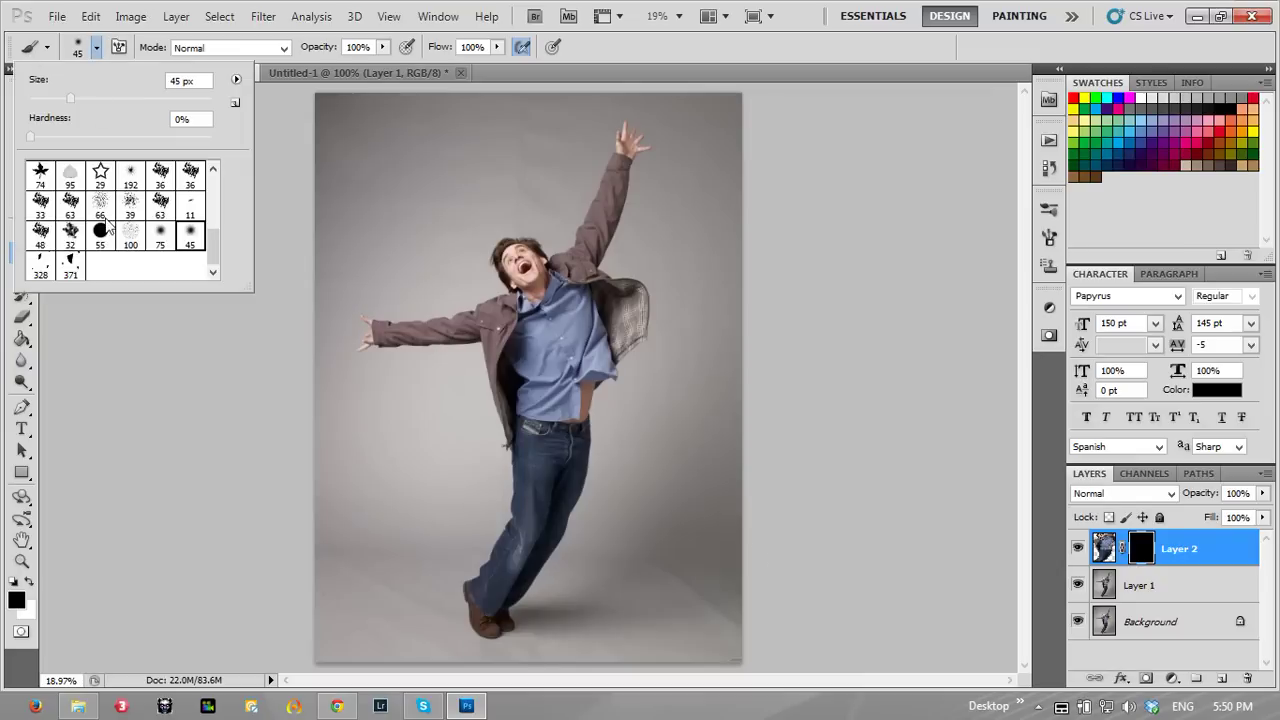
{"action": "left_click", "coordinate": [70, 265]}
{"action": "key", "text": "Return"}
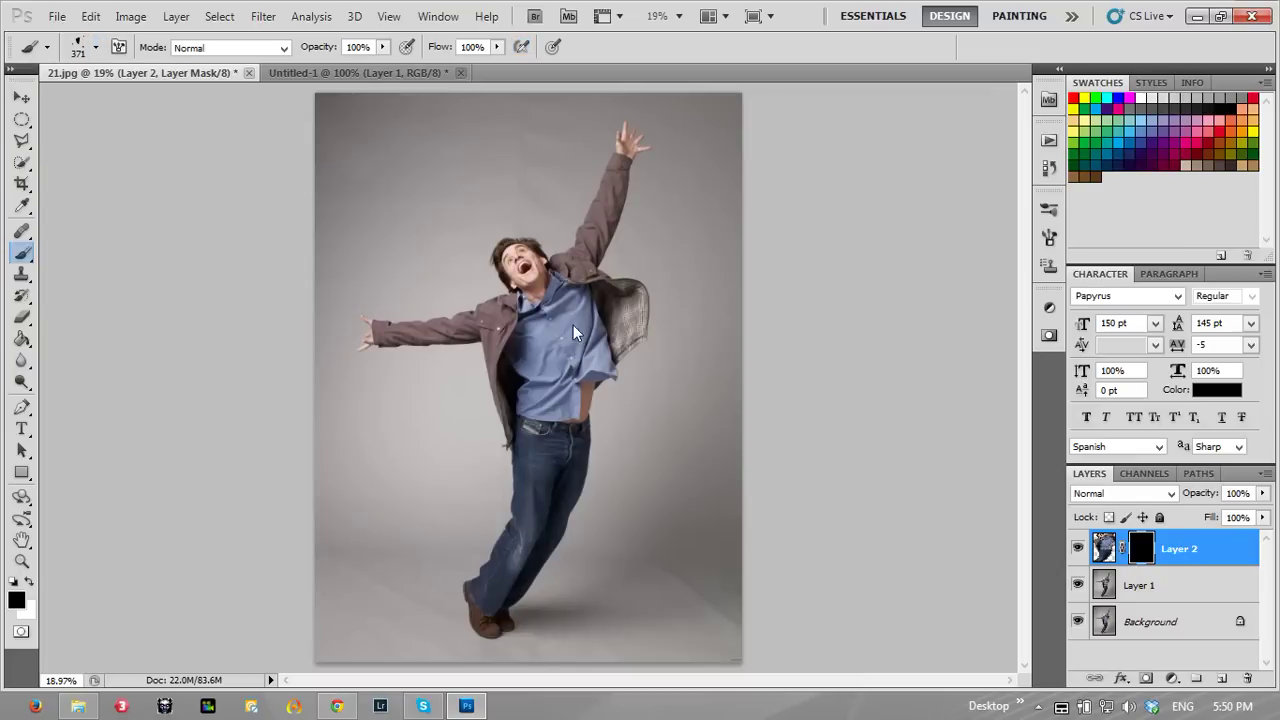
{"action": "left_click", "coordinate": [29, 582]}
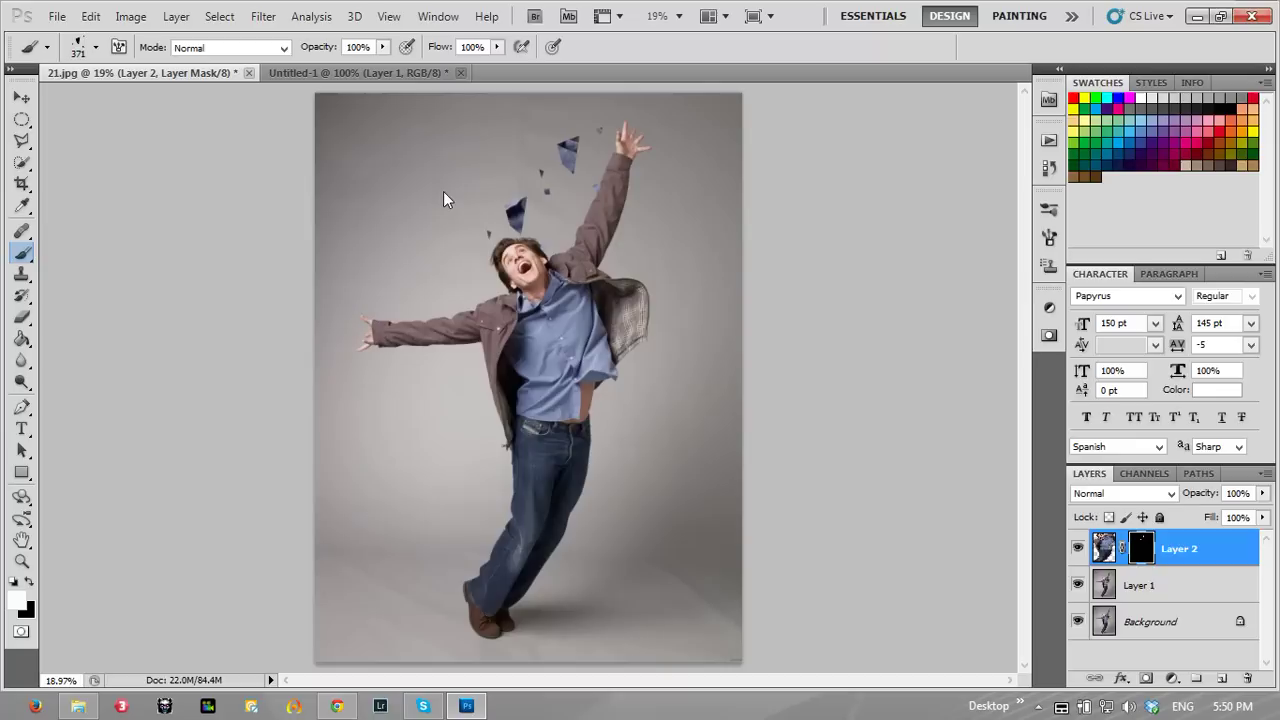
{"action": "key", "text": "ctrl+alt+z"}
{"action": "key", "text": "ctrl+alt+z"}
{"action": "key", "text": "ctrl+alt+z"}
{"action": "key", "text": "bracketleft"}
{"action": "key", "text": "bracketleft"}
{"action": "key", "text": "bracketleft"}
{"action": "left_click", "coordinate": [571, 211]}
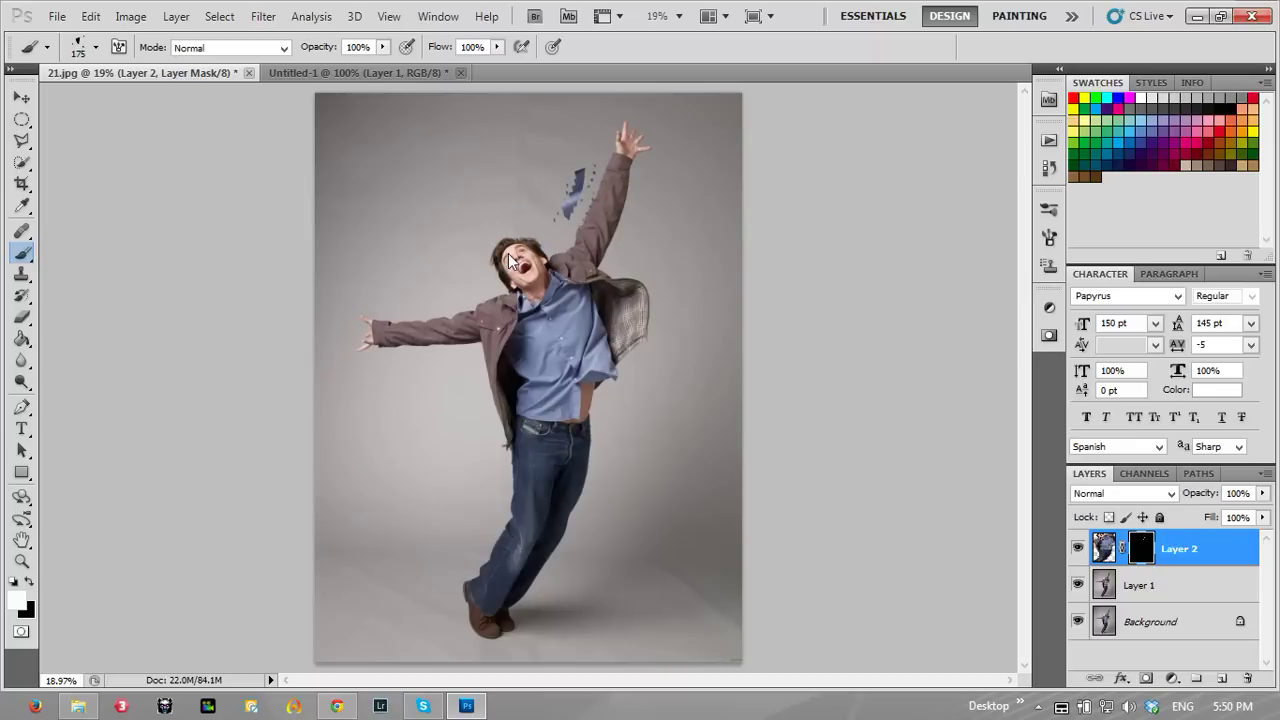
{"action": "key", "text": "ctrl+alt+z"}
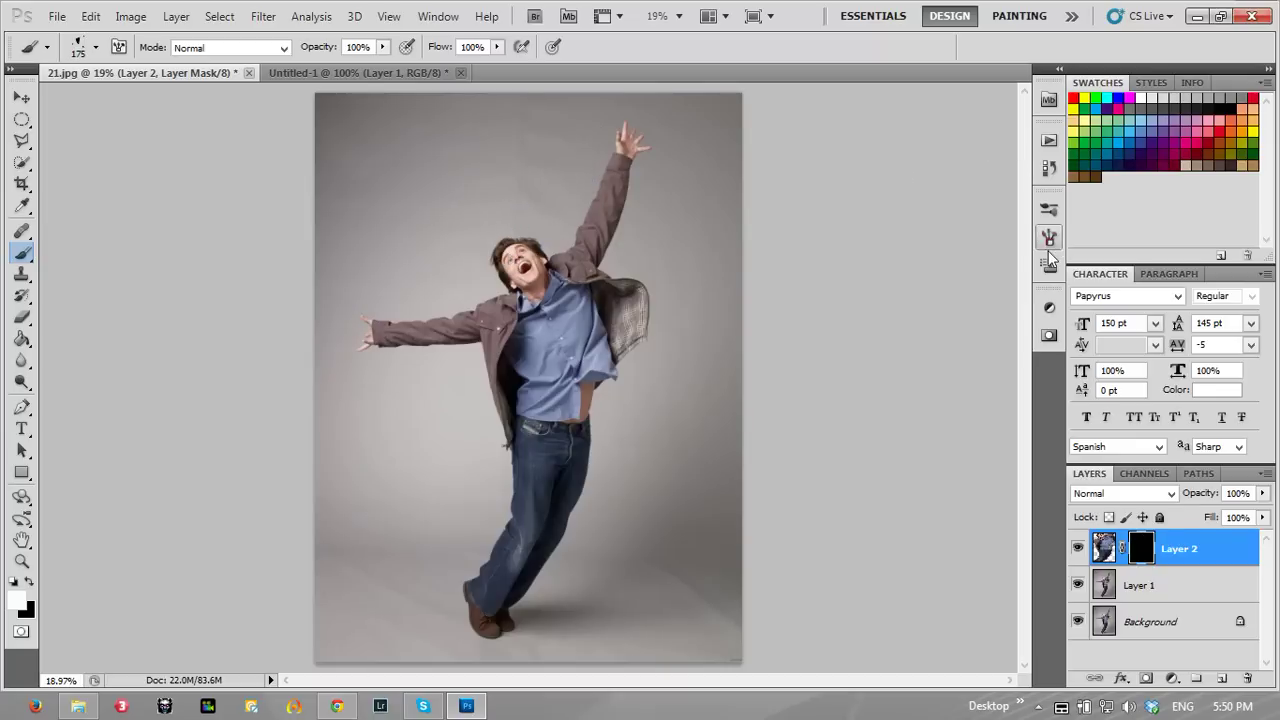
Step: Raise size jitter, scatter at 862%, randomise roundness with Flip X, and set 76% opacity jitter
{"action": "left_click", "coordinate": [1049, 237]}
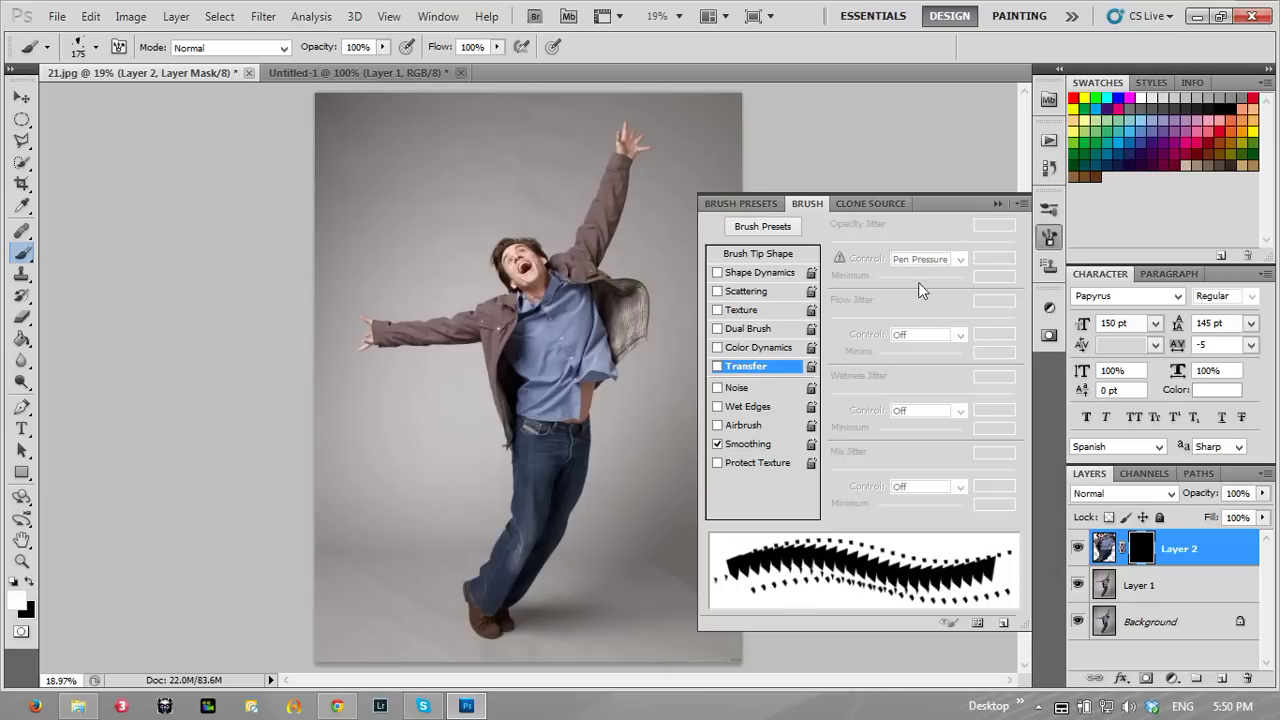
{"action": "left_click", "coordinate": [729, 273]}
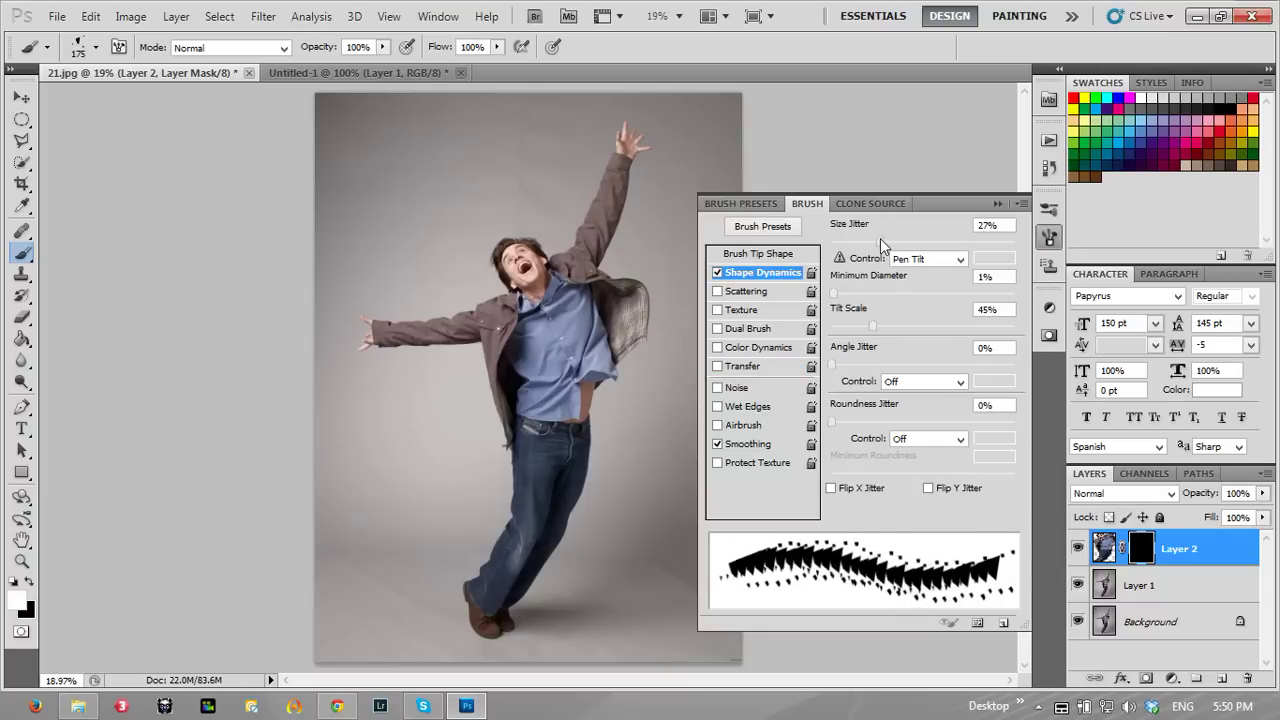
{"action": "left_click_drag", "start_coordinate": [880, 238], "coordinate": [1035, 266]}
{"action": "left_click", "coordinate": [743, 290]}
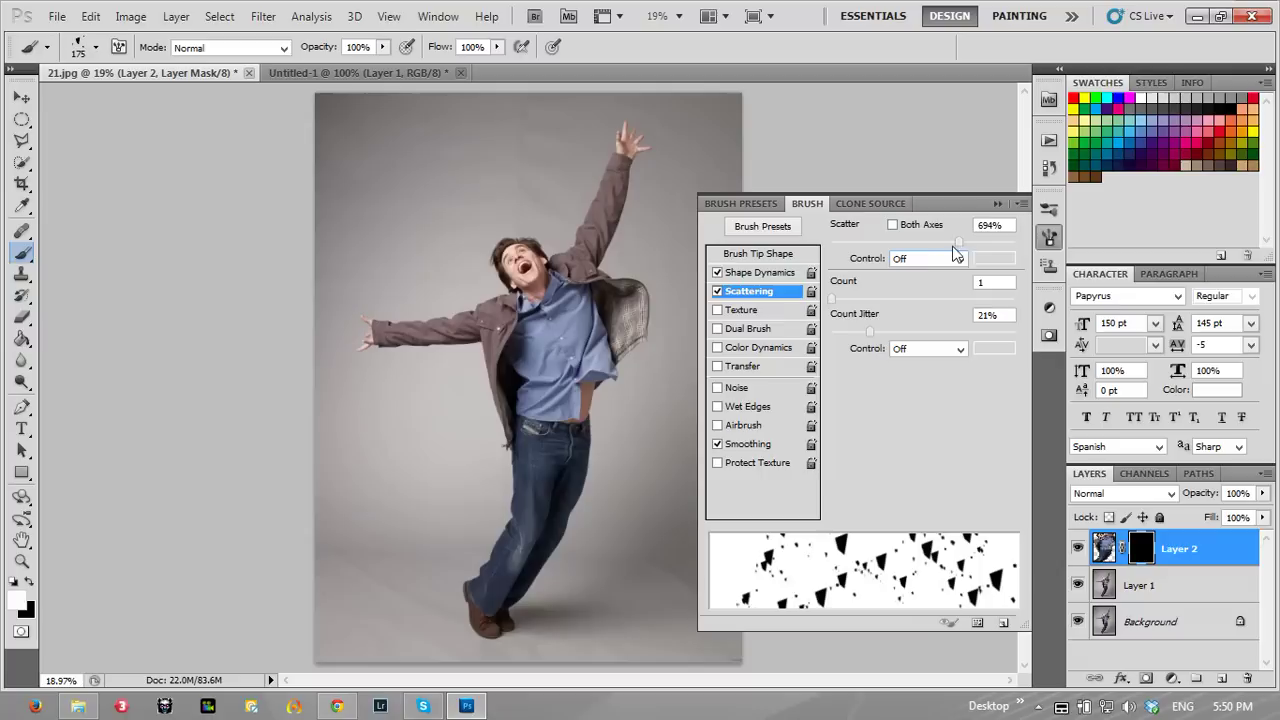
{"action": "left_click_drag", "start_coordinate": [958, 244], "coordinate": [992, 247]}
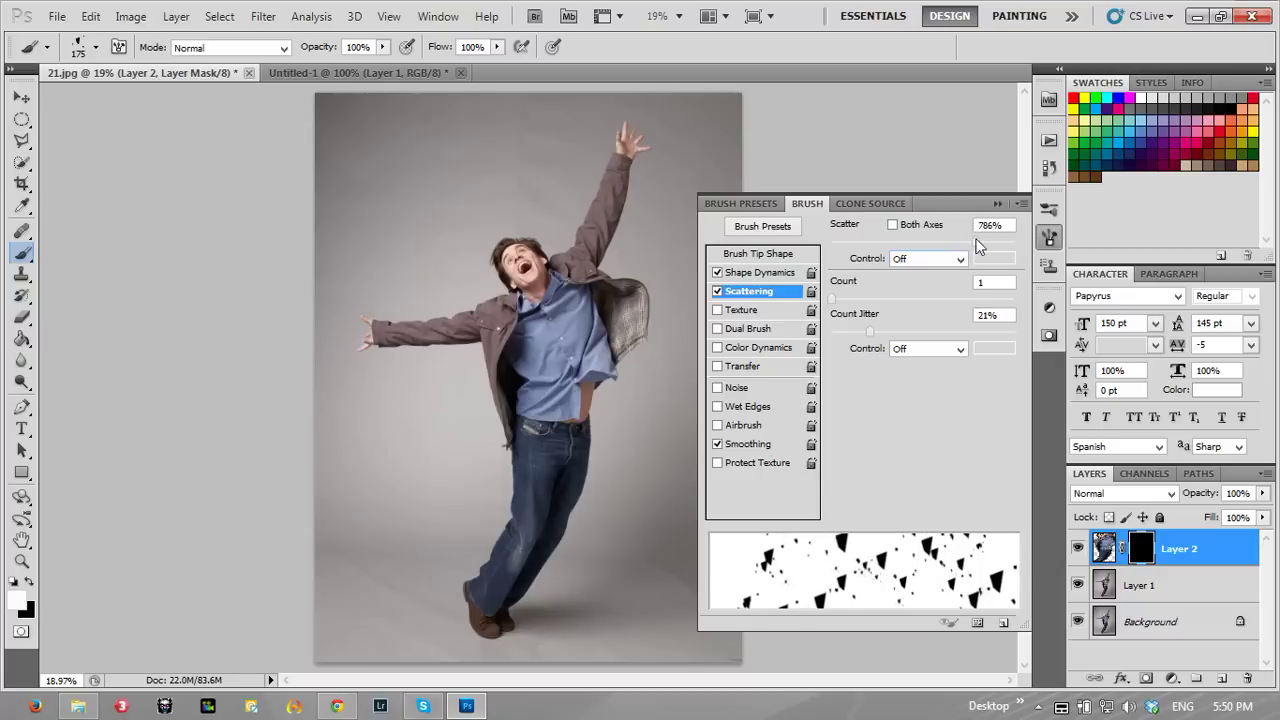
{"action": "left_click", "coordinate": [775, 273]}
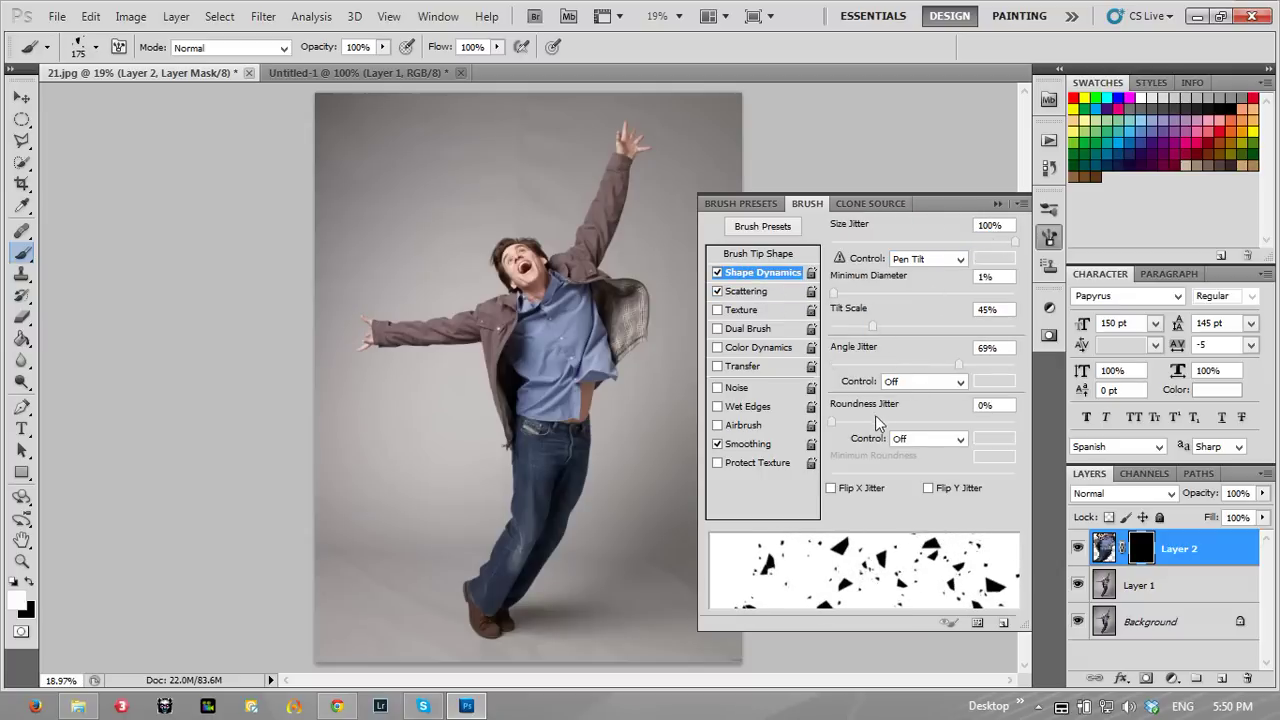
{"action": "left_click_drag", "start_coordinate": [831, 421], "coordinate": [915, 421]}
{"action": "left_click", "coordinate": [831, 488]}
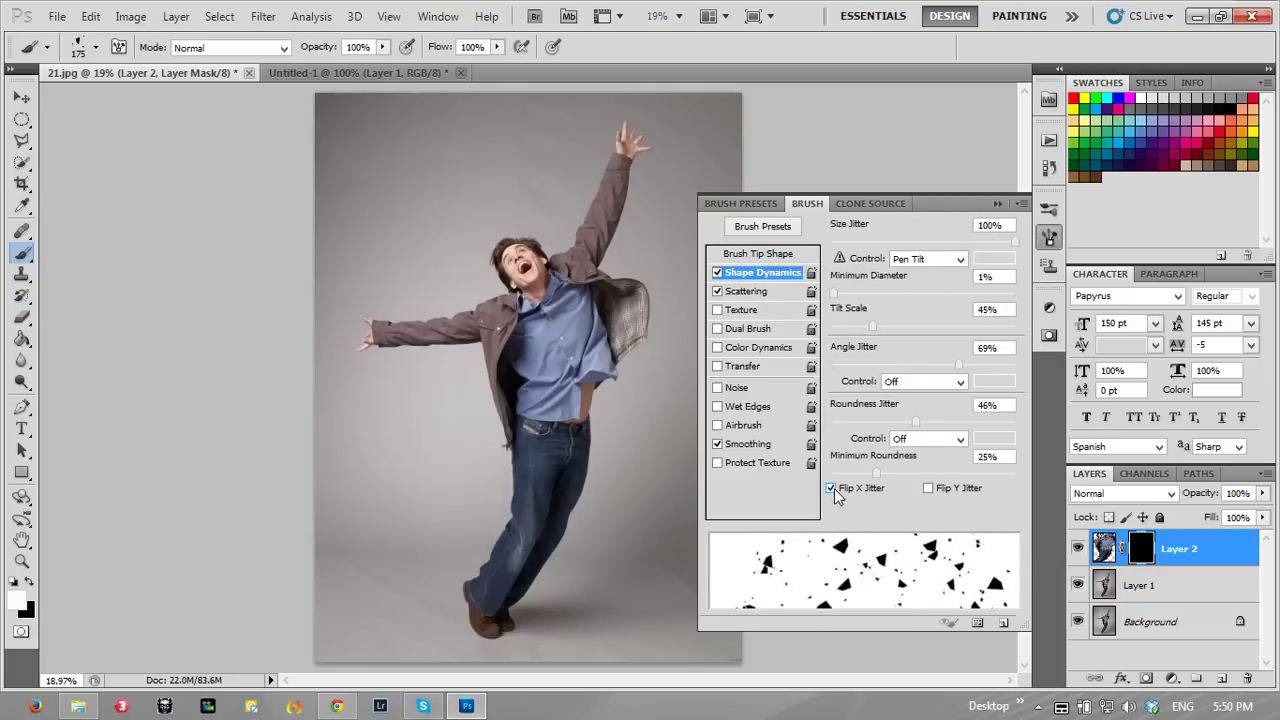
{"action": "left_click", "coordinate": [745, 366]}
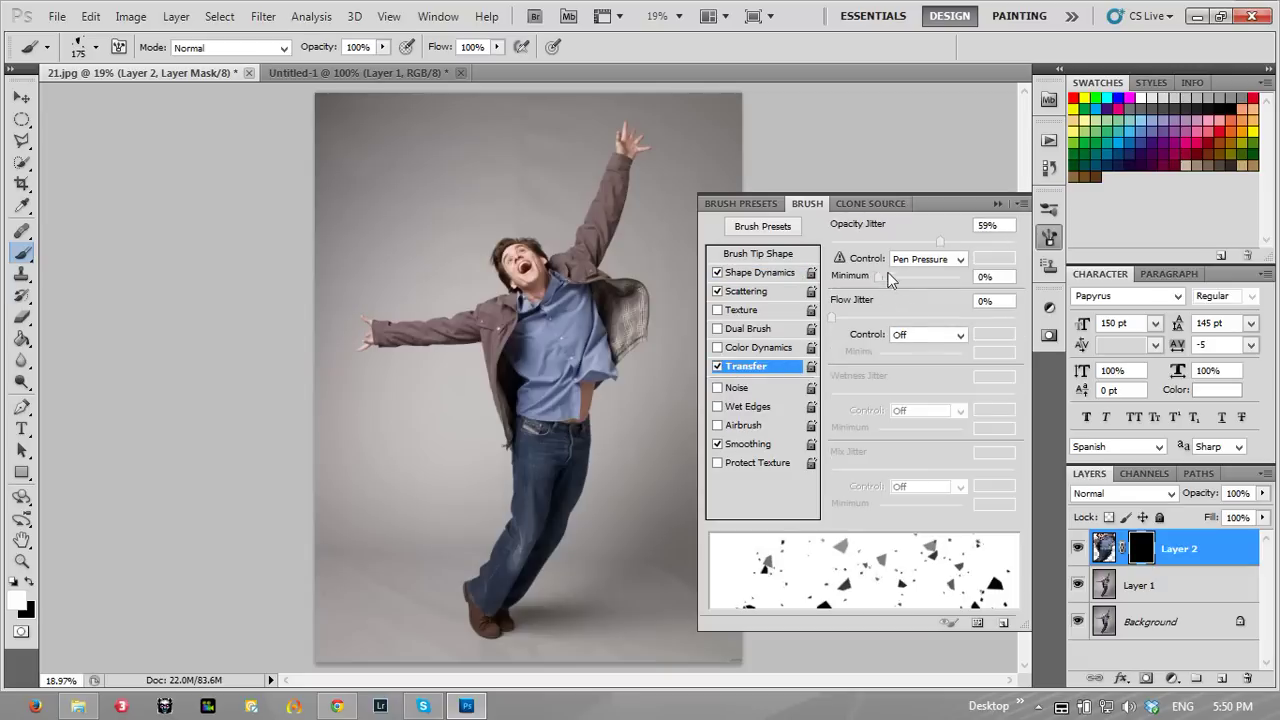
{"action": "left_click_drag", "start_coordinate": [940, 242], "coordinate": [972, 245]}
{"action": "left_click", "coordinate": [996, 204]}
Step: Paint scattered shards beside the face and above and left of the head, discarding trial strokes
{"action": "left_click_drag", "start_coordinate": [466, 230], "coordinate": [538, 223]}
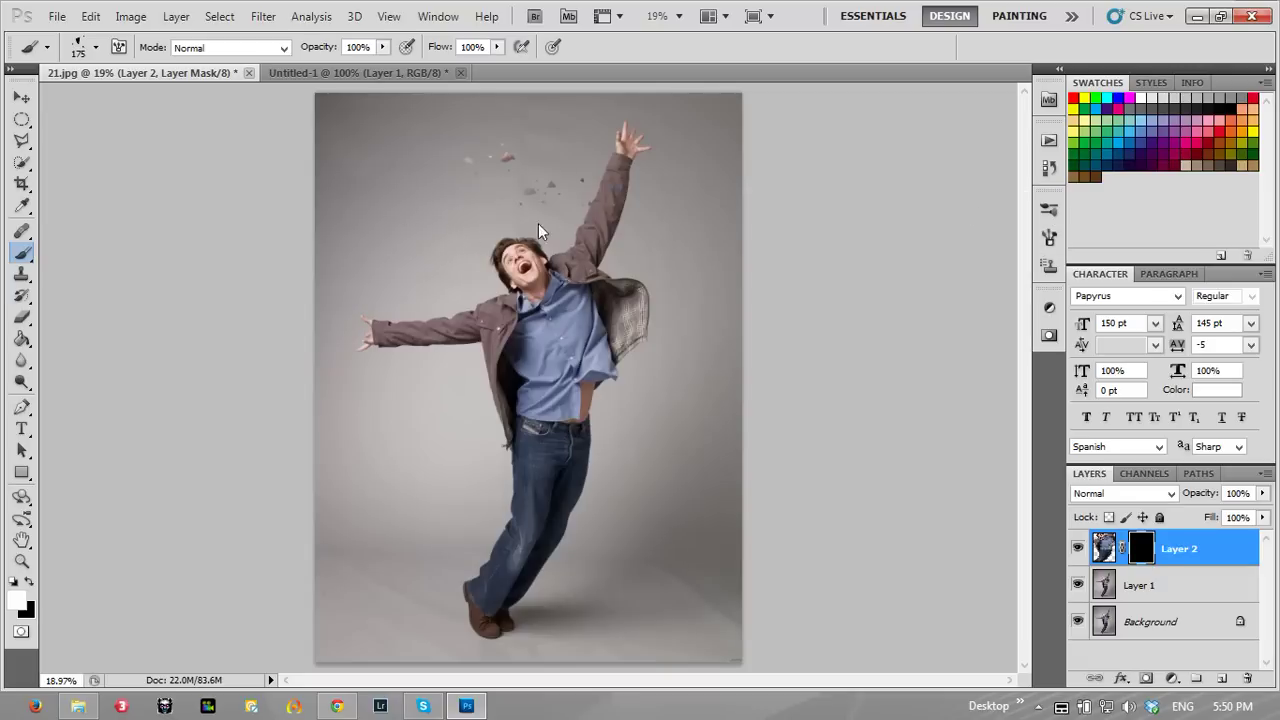
{"action": "key", "text": "ctrl+z"}
{"action": "key", "text": "bracketleft"}
{"action": "key", "text": "bracketleft"}
{"action": "left_click", "coordinate": [580, 185]}
{"action": "key", "text": "ctrl+z"}
{"action": "left_click", "coordinate": [418, 291]}
{"action": "left_click", "coordinate": [495, 228]}
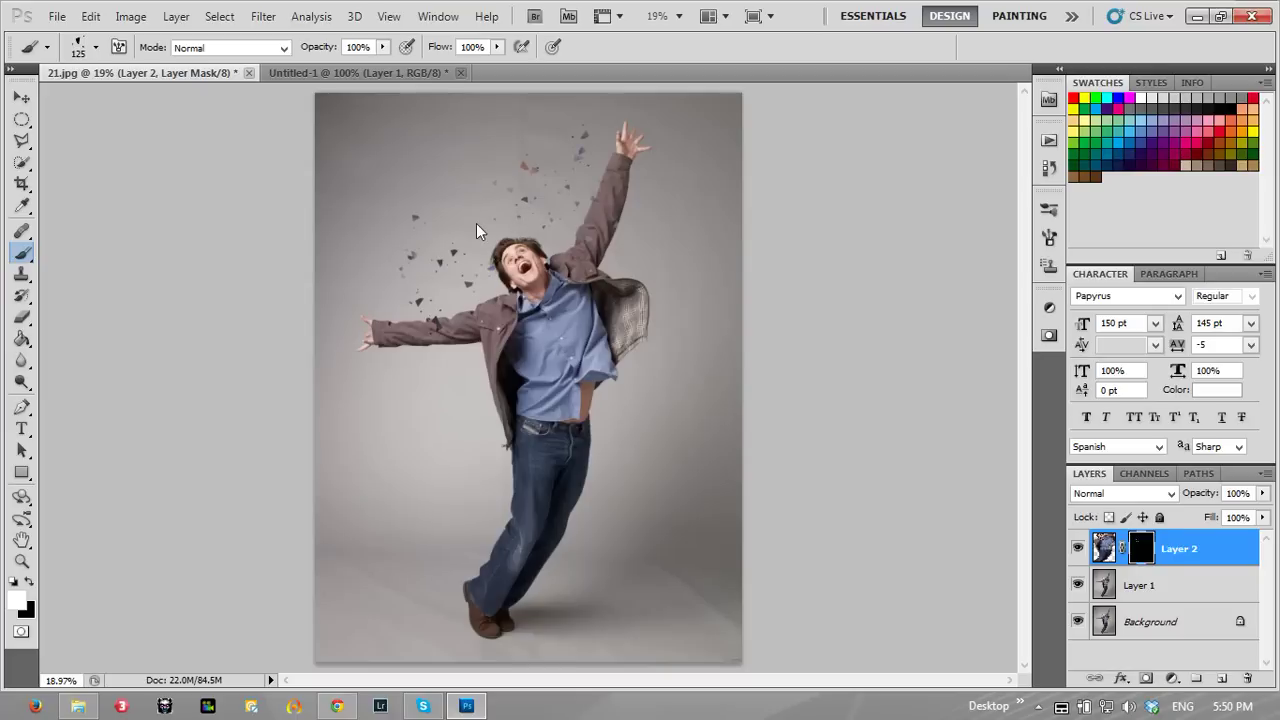
{"action": "left_click", "coordinate": [355, 319]}
{"action": "left_click", "coordinate": [526, 316]}
Step: Add shards around the hips, legs and raised arm, finishing with a smaller brush
{"action": "left_click", "coordinate": [502, 514]}
{"action": "left_click", "coordinate": [431, 224]}
{"action": "left_click", "coordinate": [464, 200]}
{"action": "key", "text": "bracketleft"}
{"action": "key", "text": "bracketleft"}
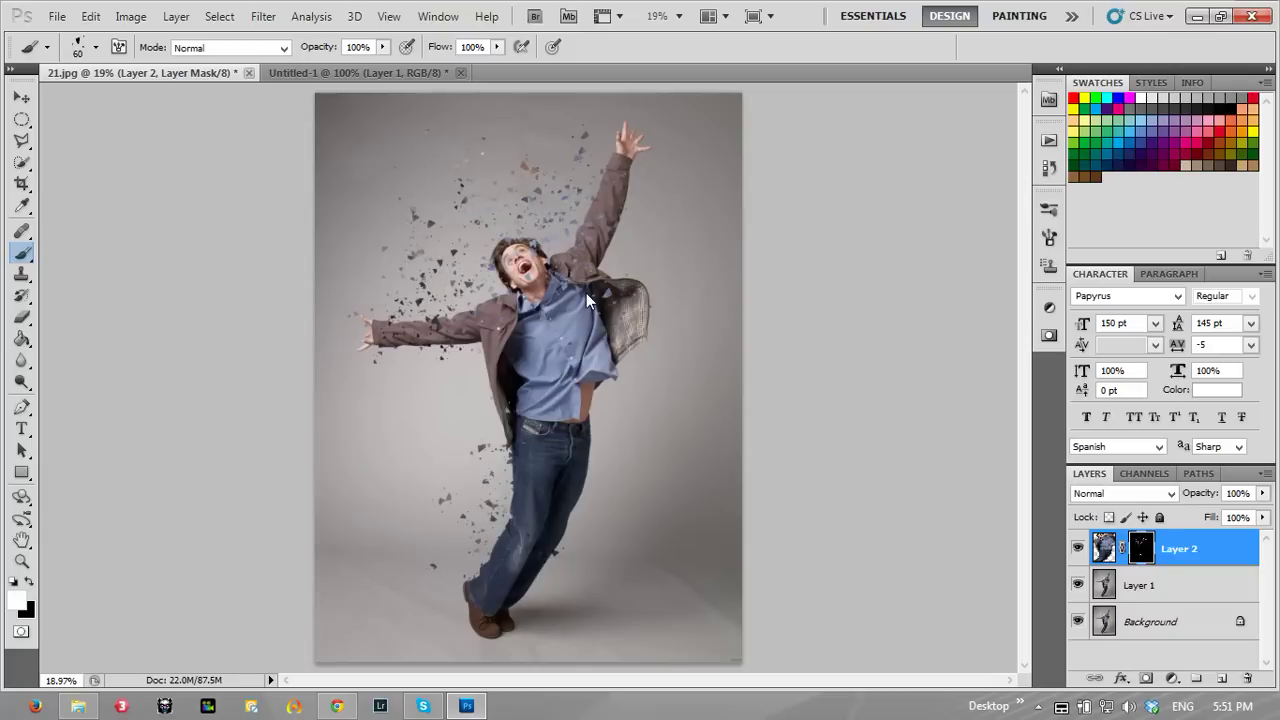
{"action": "left_click", "coordinate": [475, 440]}
{"action": "left_click", "coordinate": [503, 443]}
Step: Duplicate Layer 2, hide Layer 2 copy, and target Layer 2's mask
{"action": "key", "text": "ctrl+j"}
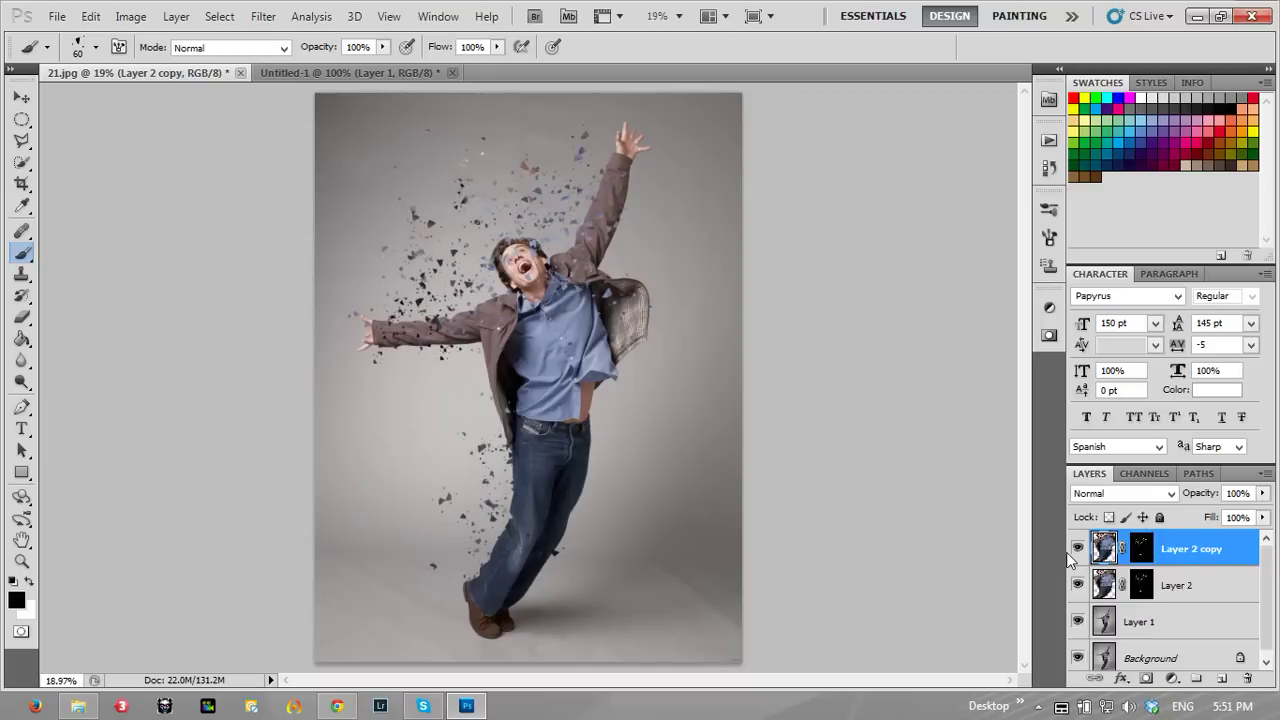
{"action": "left_click", "coordinate": [1077, 548]}
{"action": "left_click", "coordinate": [1176, 585]}
{"action": "left_click", "coordinate": [1141, 585]}
{"action": "key", "text": "x"}
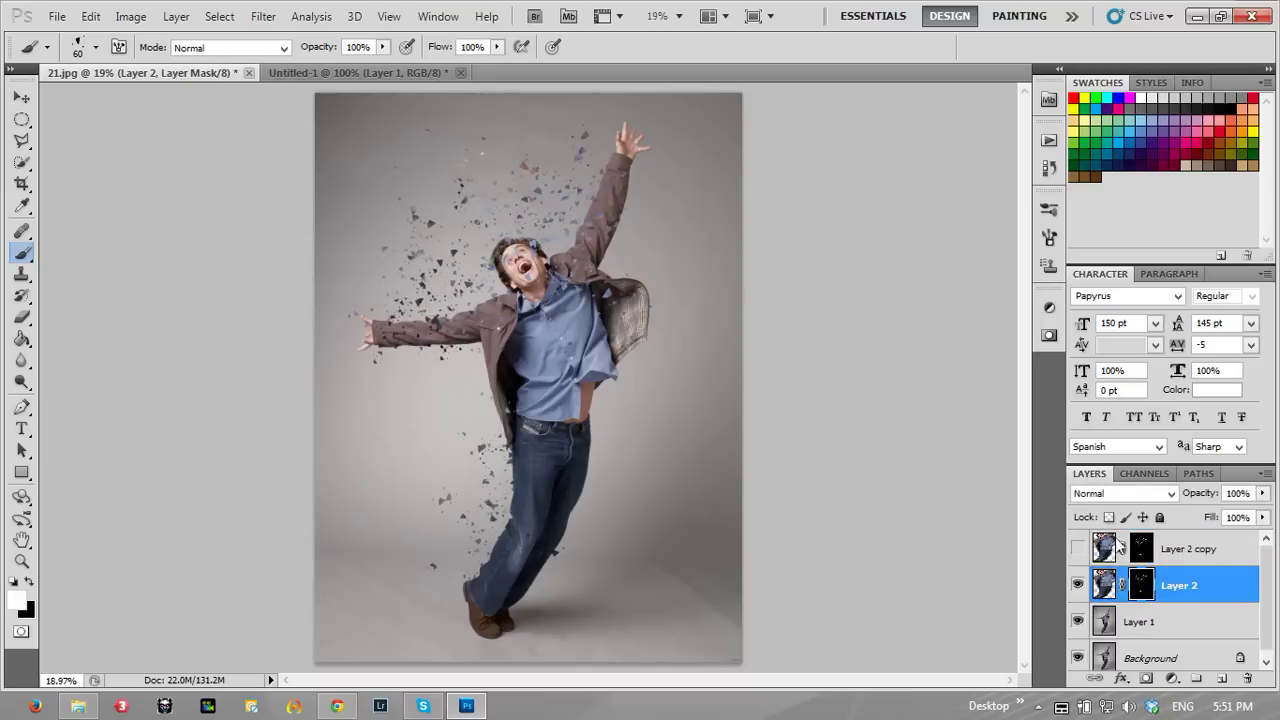
Step: Blur Layer 2's mask with an 8.9-pixel Gaussian Blur
{"action": "left_click", "coordinate": [263, 16]}
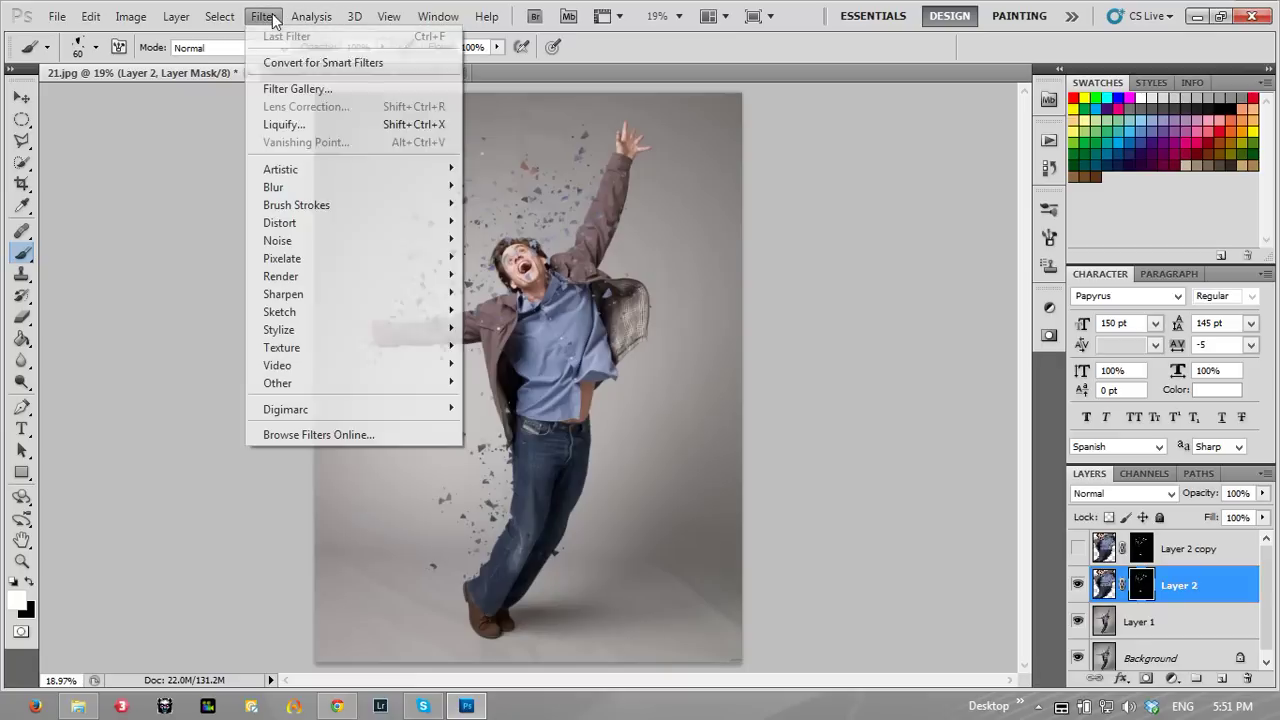
{"action": "mouse_move", "coordinate": [301, 186]}
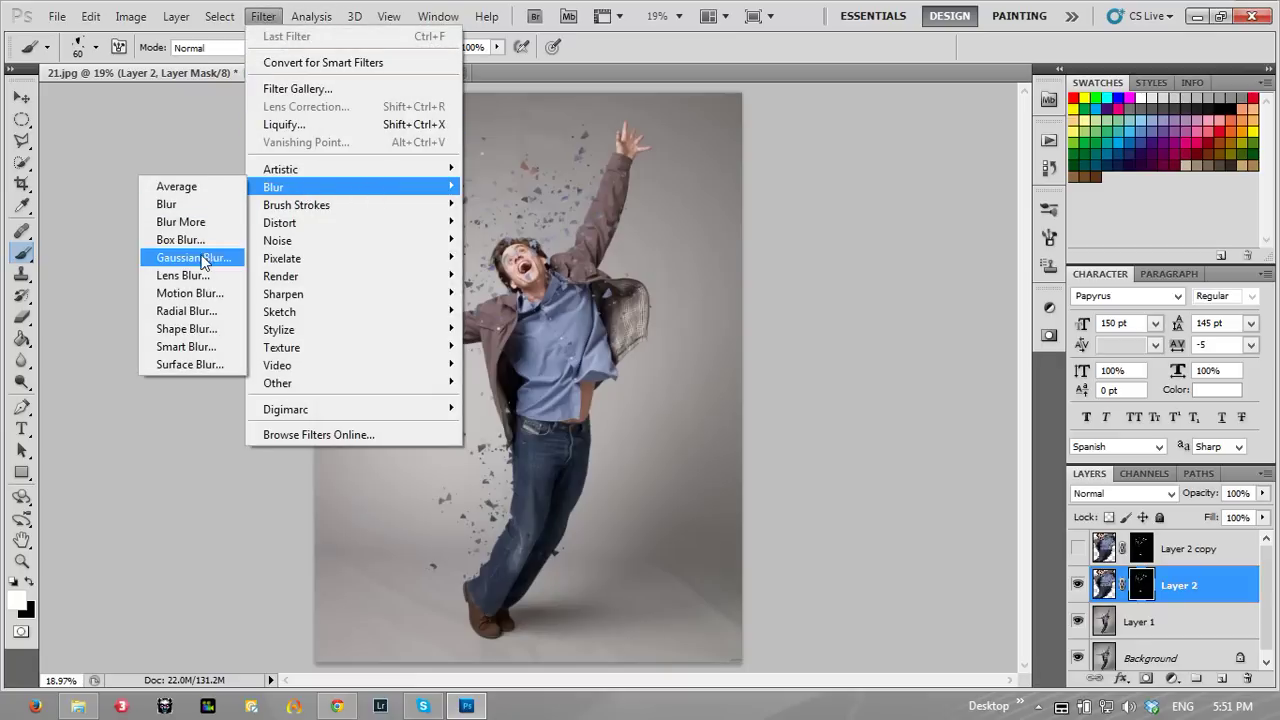
{"action": "left_click", "coordinate": [207, 257]}
{"action": "left_click_drag", "start_coordinate": [600, 130], "coordinate": [837, 113]}
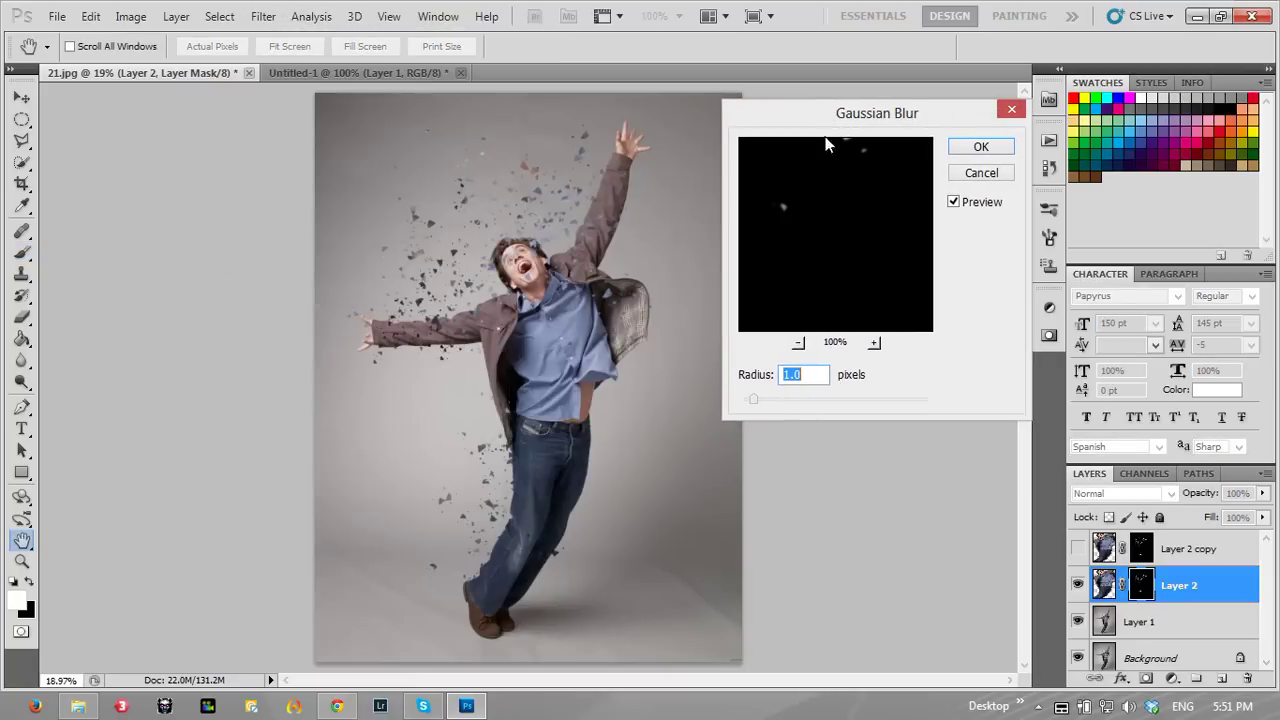
{"action": "left_click", "coordinate": [768, 400]}
{"action": "mouse_move", "coordinate": [785, 400]}
{"action": "left_mouse_down"}
{"action": "mouse_move", "coordinate": [812, 400]}
{"action": "mouse_move", "coordinate": [778, 401]}
{"action": "left_mouse_up"}
{"action": "left_click", "coordinate": [972, 148]}
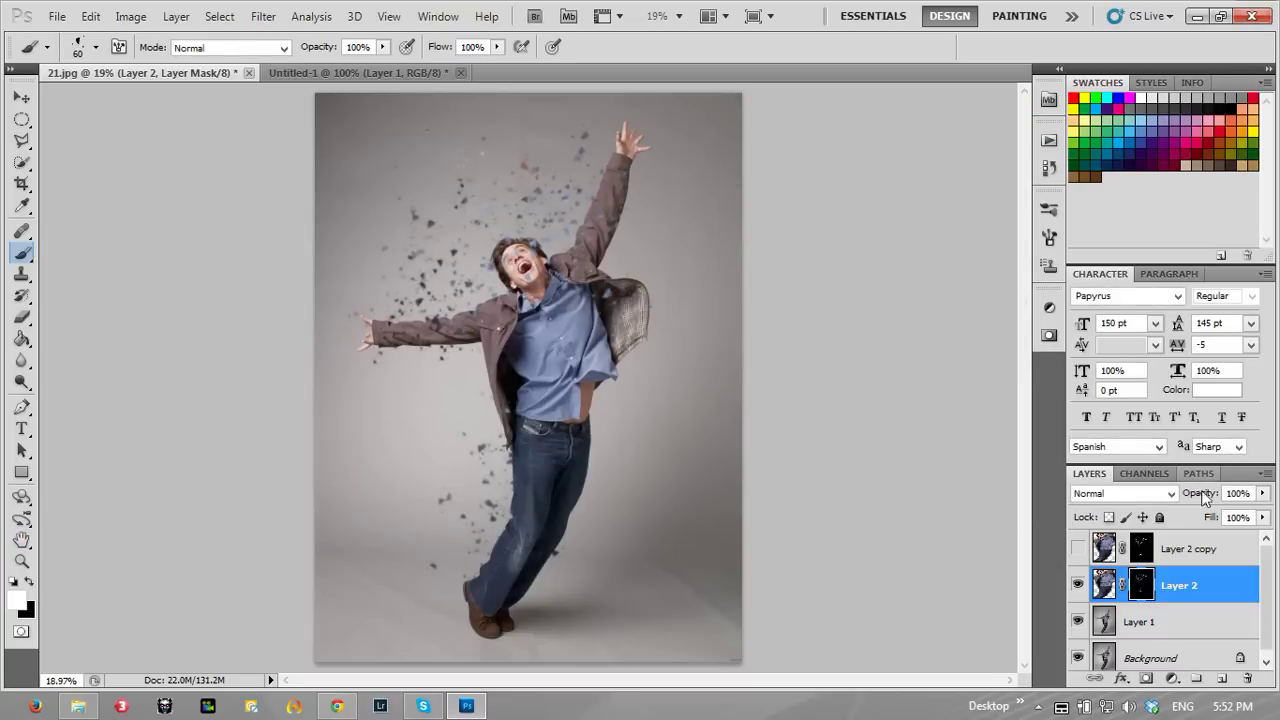
Step: Lower Layer 2 to 88% opacity, show Layer 2 copy, and fill its mask black
{"action": "left_click_drag", "start_coordinate": [1210, 492], "coordinate": [1190, 518]}
{"action": "left_click", "coordinate": [1137, 552]}
{"action": "left_click", "coordinate": [1077, 548]}
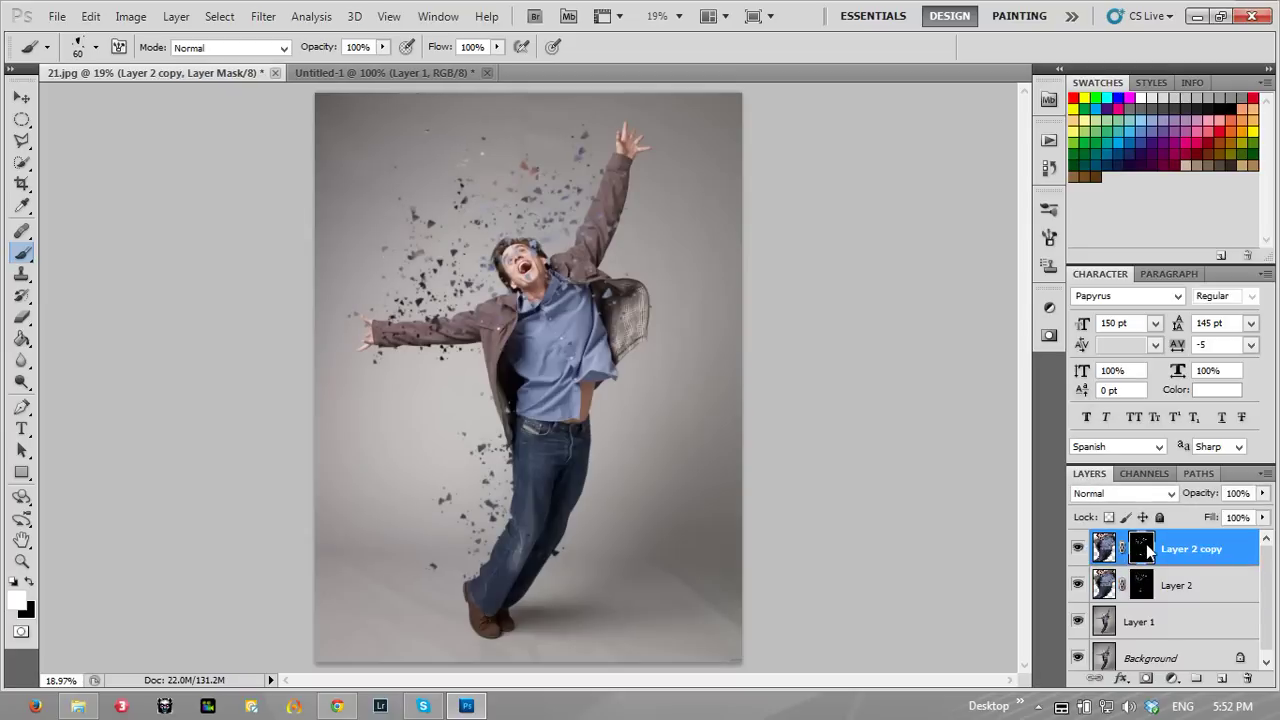
{"action": "key", "text": "ctrl+i"}
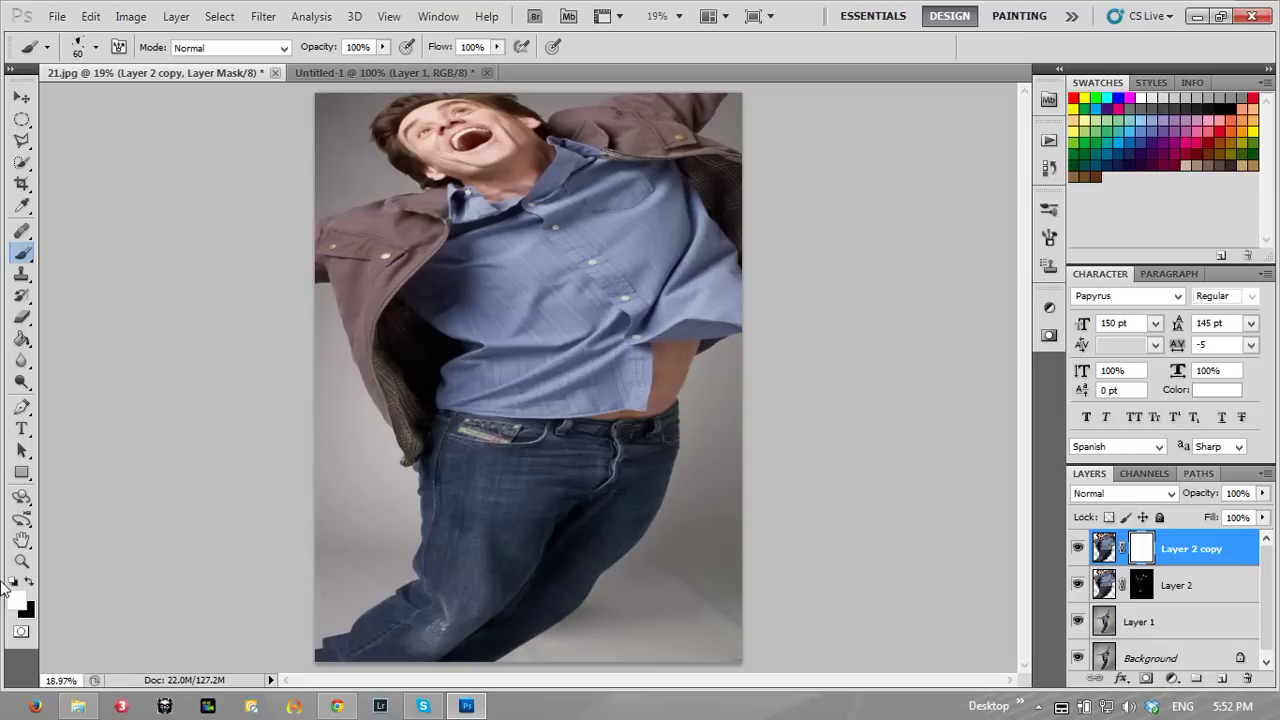
{"action": "left_click", "coordinate": [16, 582]}
{"action": "key", "text": "alt+BackSpace"}
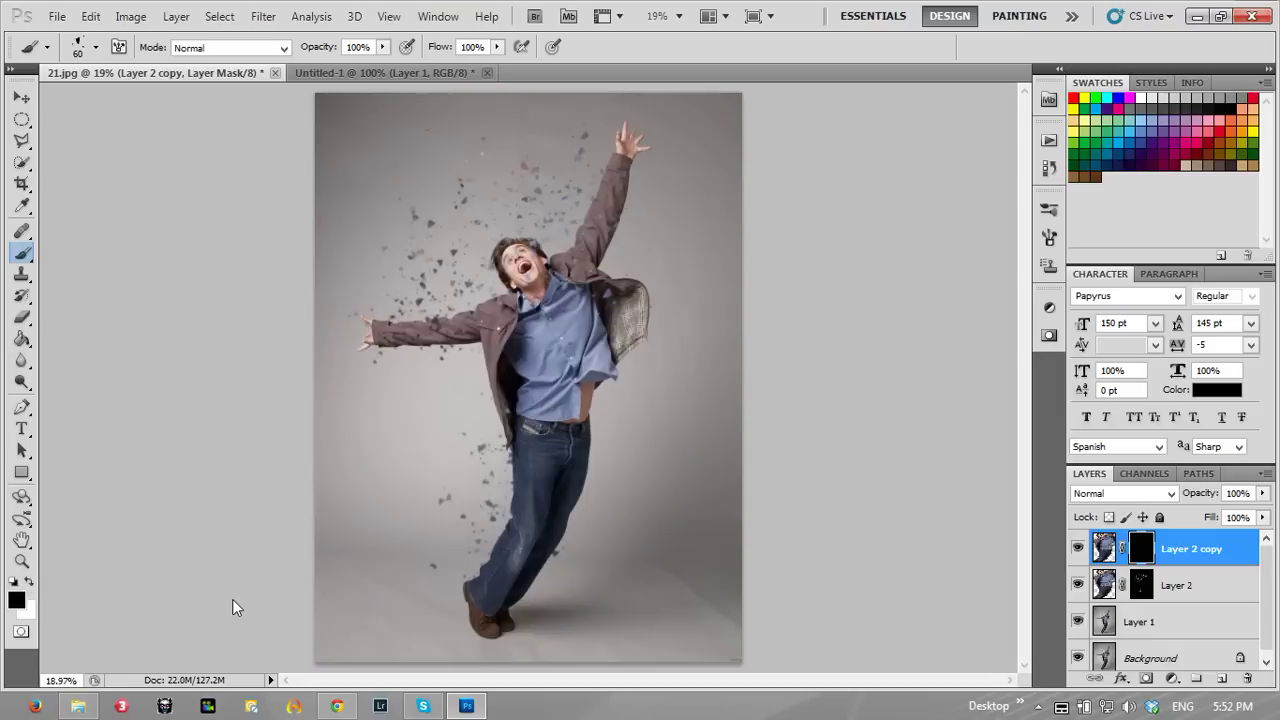
{"action": "key", "text": "x"}
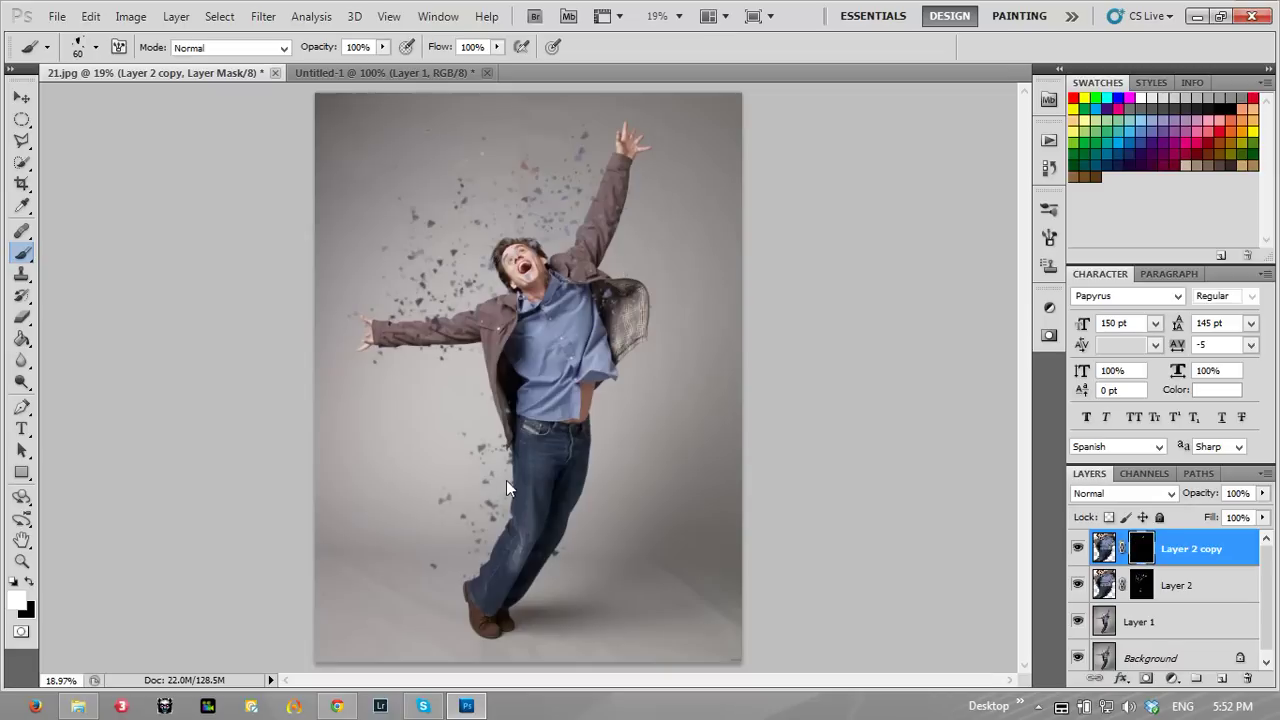
Step: Paint crisp shards around the dancer's legs through Layer 2 copy's mask at brush size 150
{"action": "mouse_move", "coordinate": [506, 480]}
{"action": "left_mouse_down"}
{"action": "mouse_move", "coordinate": [479, 579]}
{"action": "mouse_move", "coordinate": [506, 439]}
{"action": "left_mouse_up"}
{"action": "key", "text": "bracketright"}
{"action": "key", "text": "bracketright"}
{"action": "key", "text": "bracketright"}
{"action": "key", "text": "bracketright"}
{"action": "key", "text": "ctrl+i"}
{"action": "key", "text": "ctrl+i"}
{"action": "key", "text": "ctrl+i"}
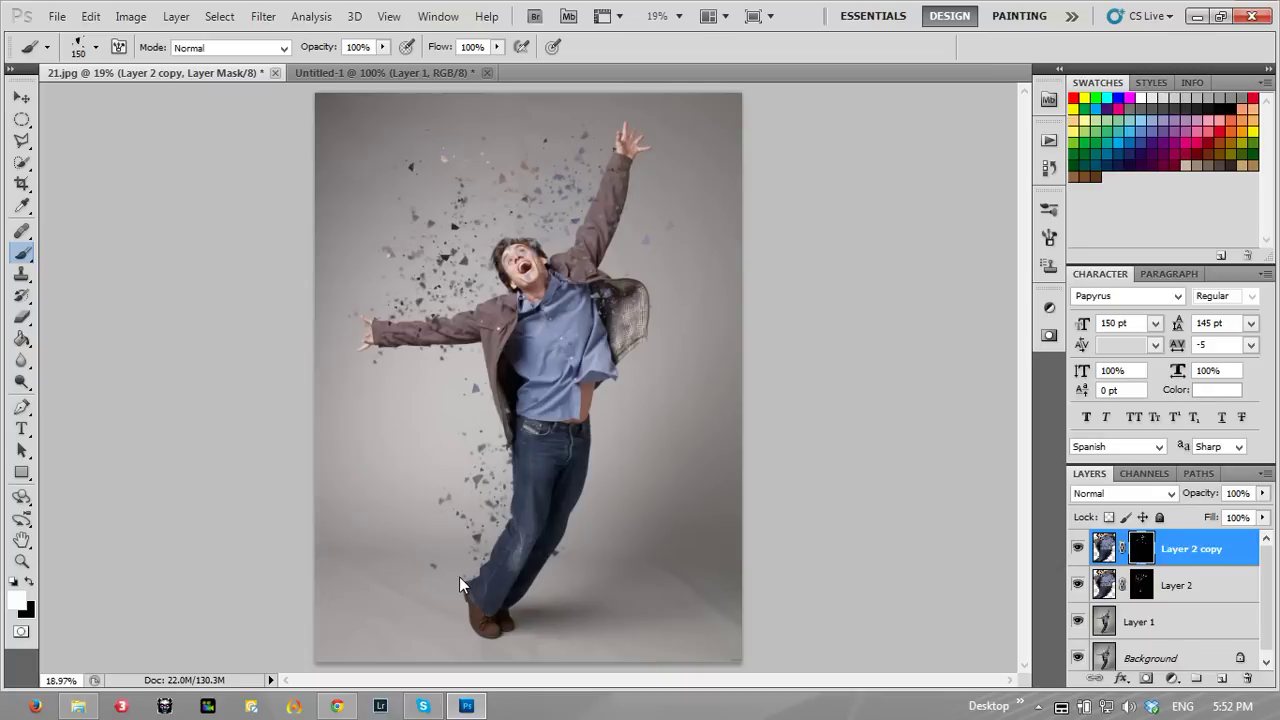
{"action": "mouse_move", "coordinate": [459, 576]}
{"action": "left_mouse_down"}
{"action": "mouse_move", "coordinate": [508, 486]}
{"action": "mouse_move", "coordinate": [422, 483]}
{"action": "left_mouse_up"}
{"action": "left_click", "coordinate": [21, 562]}
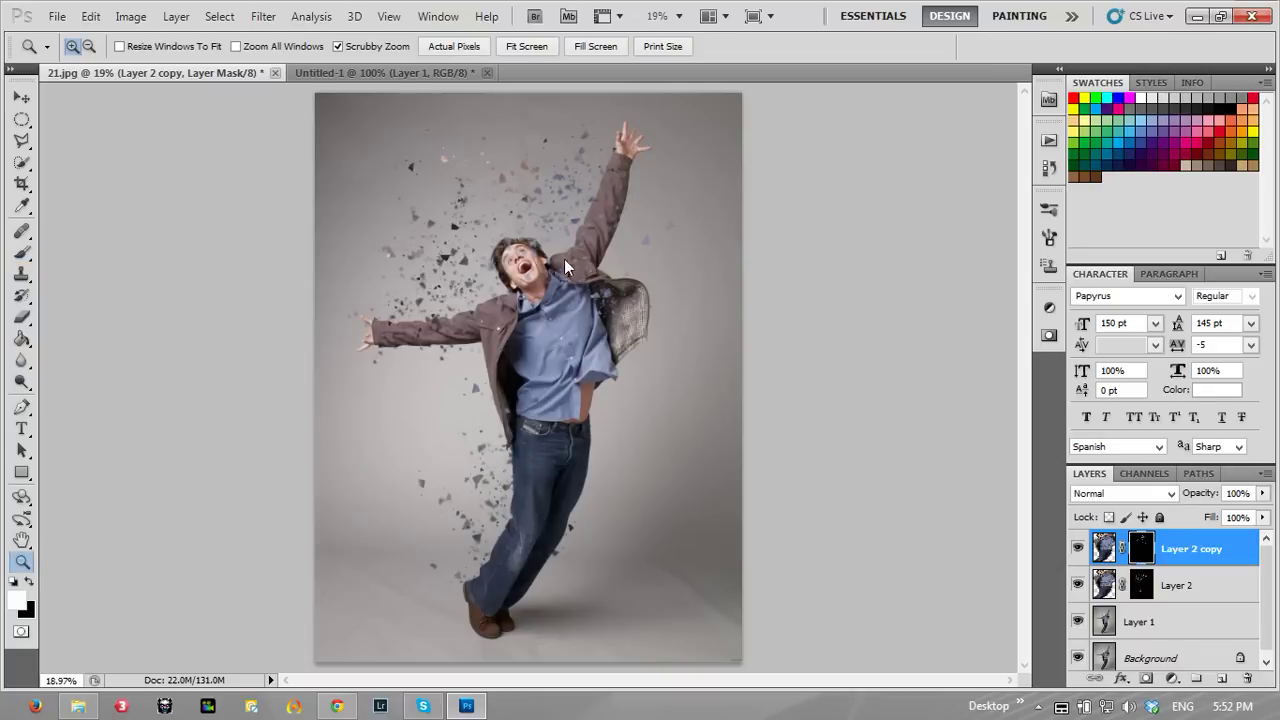
{"action": "left_click", "coordinate": [564, 259]}
{"action": "left_click", "coordinate": [472, 195]}
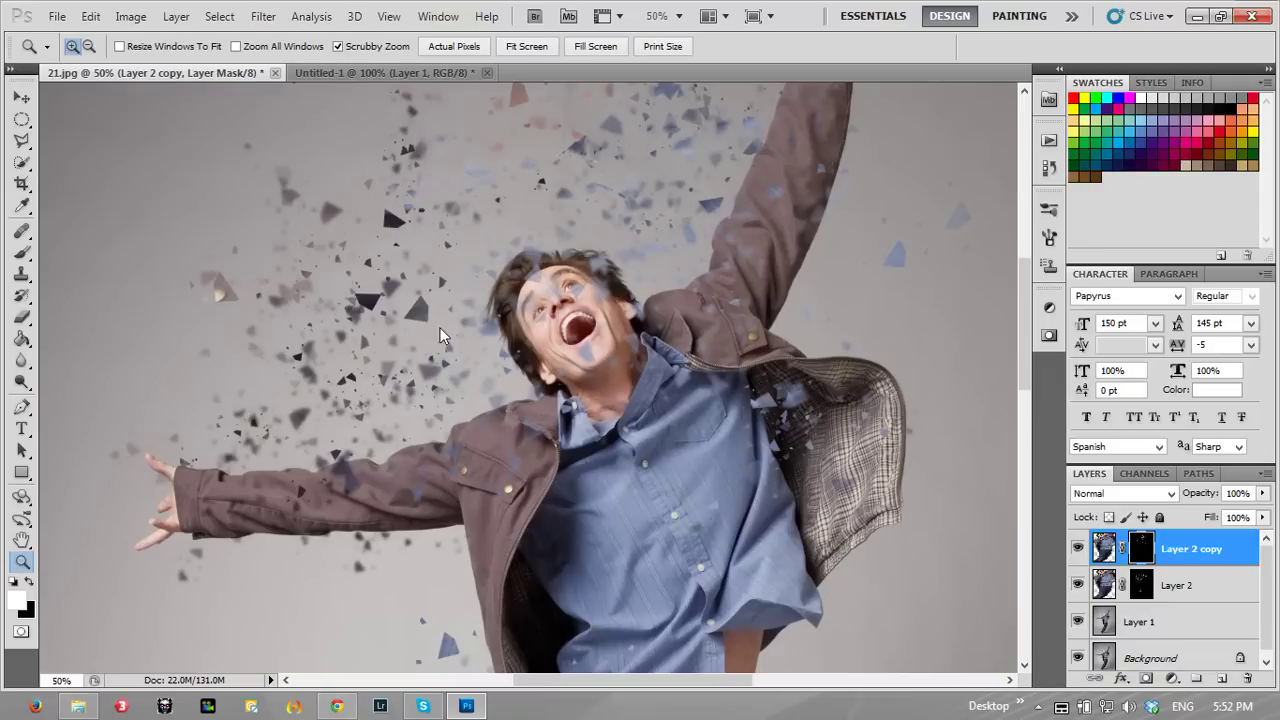
{"action": "right_click", "coordinate": [628, 294]}
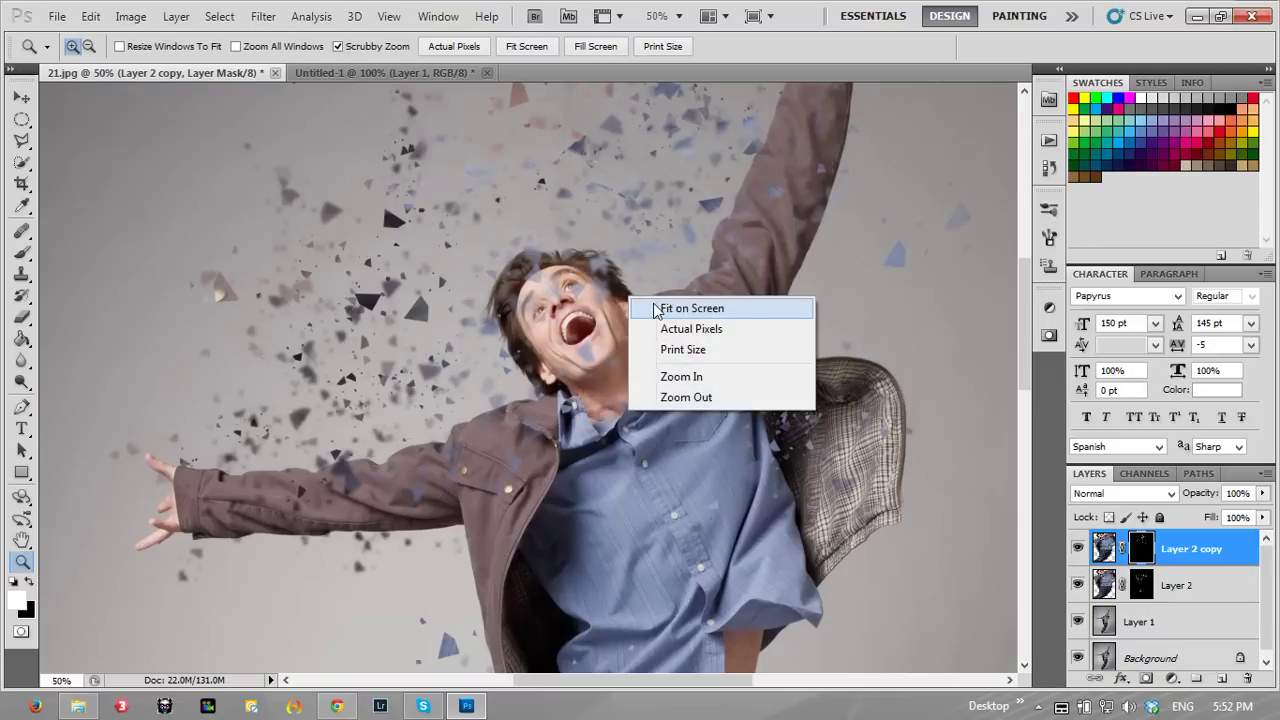
{"action": "left_click", "coordinate": [690, 307]}
{"action": "left_click", "coordinate": [476, 252]}
{"action": "left_click", "coordinate": [476, 252]}
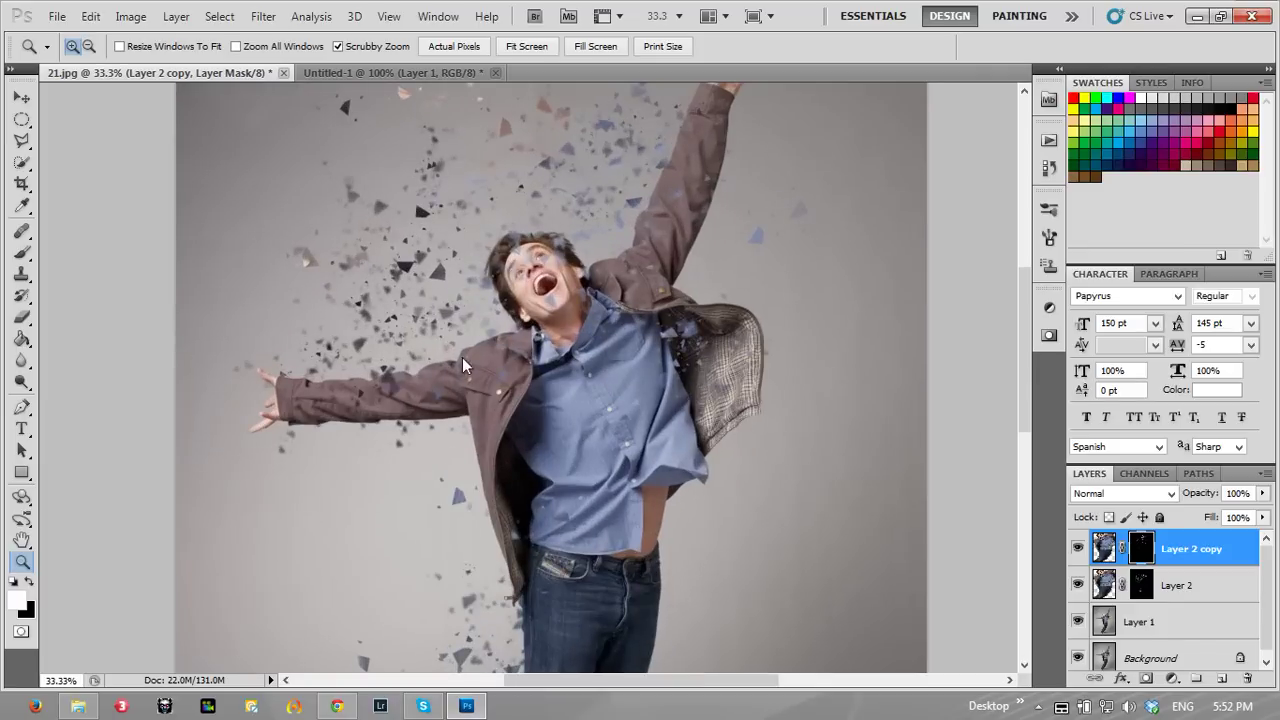
{"action": "right_click", "coordinate": [544, 276]}
{"action": "left_click", "coordinate": [552, 283]}
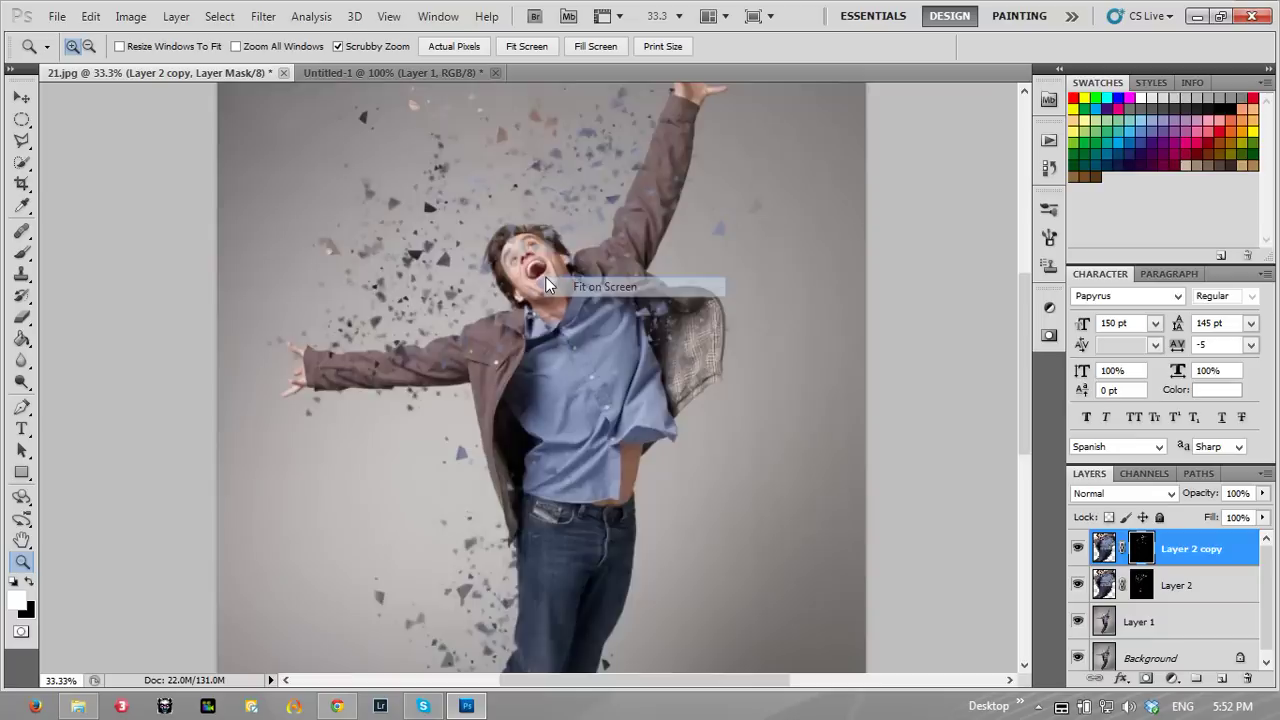
{"action": "left_click", "coordinate": [22, 252]}
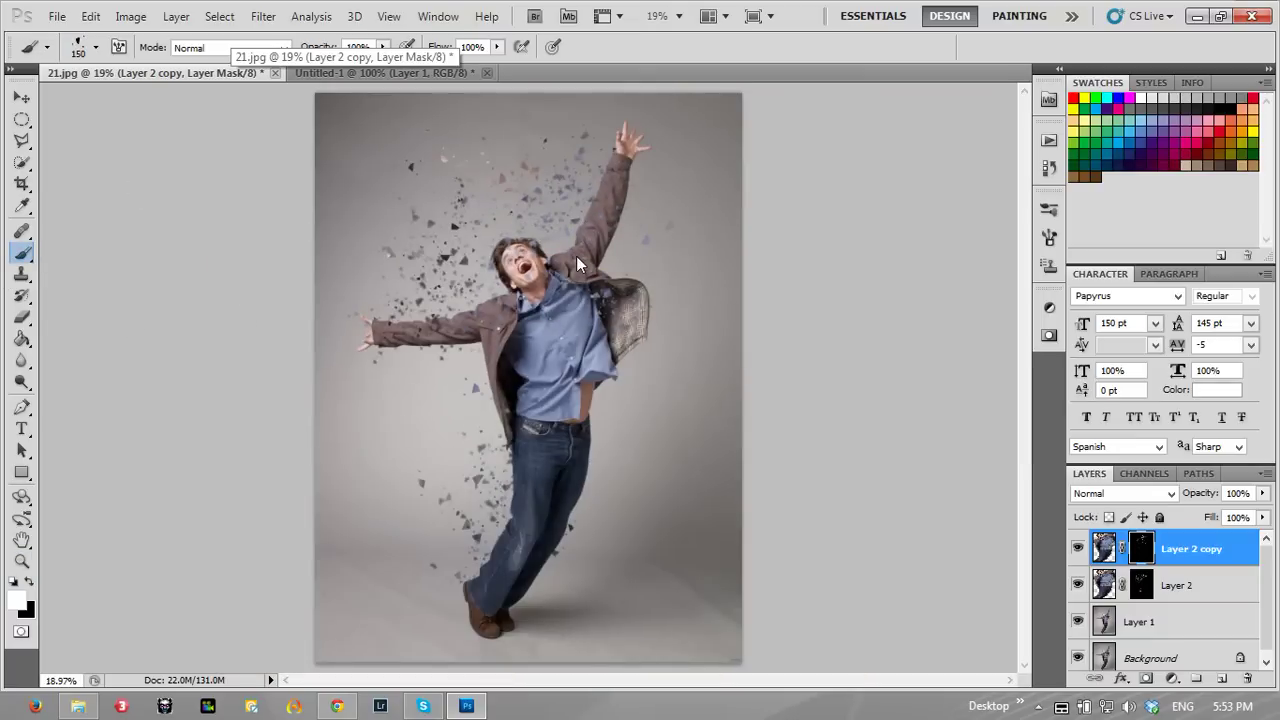
Step: Create an empty Layer 3 and pick the Clone Stamp Tool with the 371 shard brush
{"action": "key", "text": "ctrl+shift+n"}
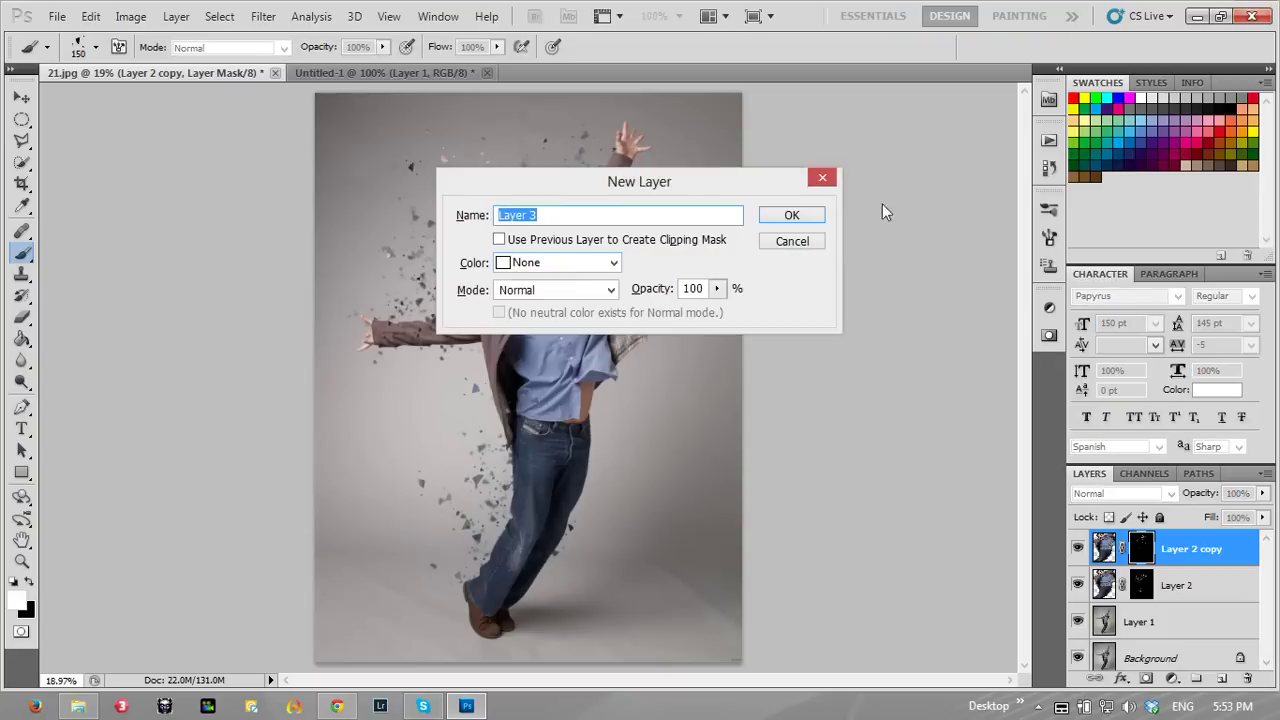
{"action": "left_click", "coordinate": [791, 216]}
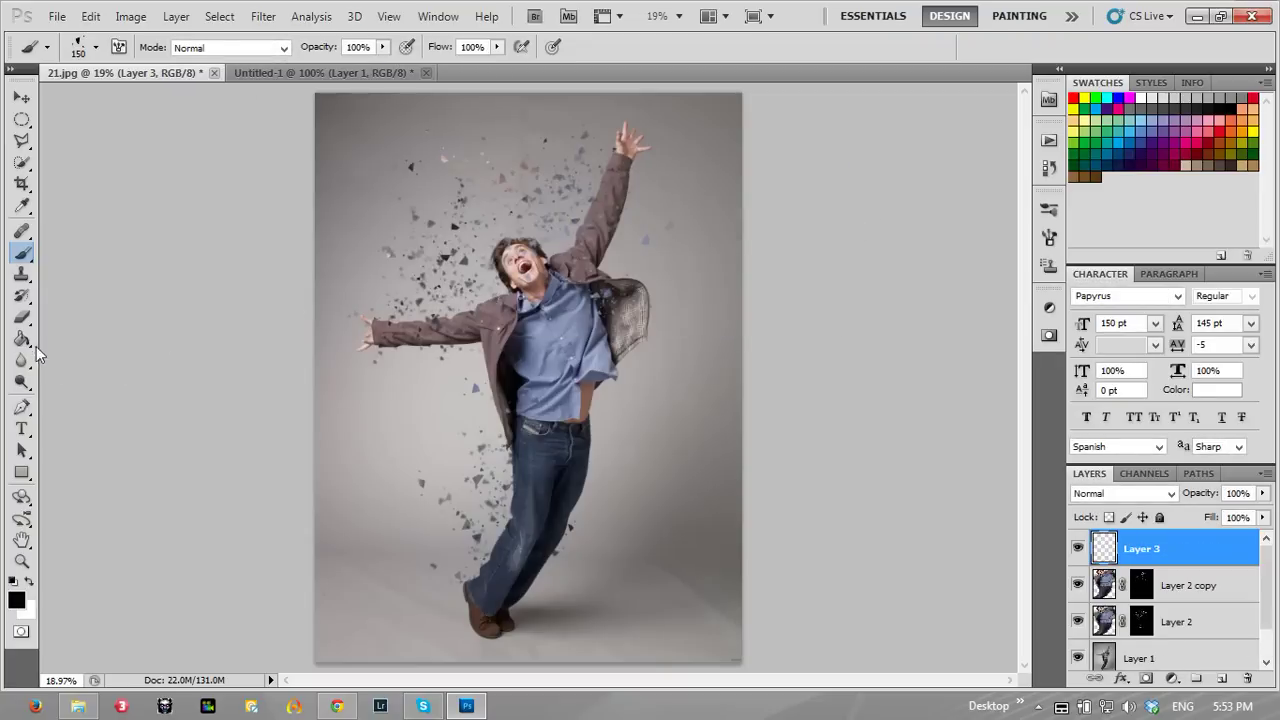
{"action": "left_click", "coordinate": [18, 274]}
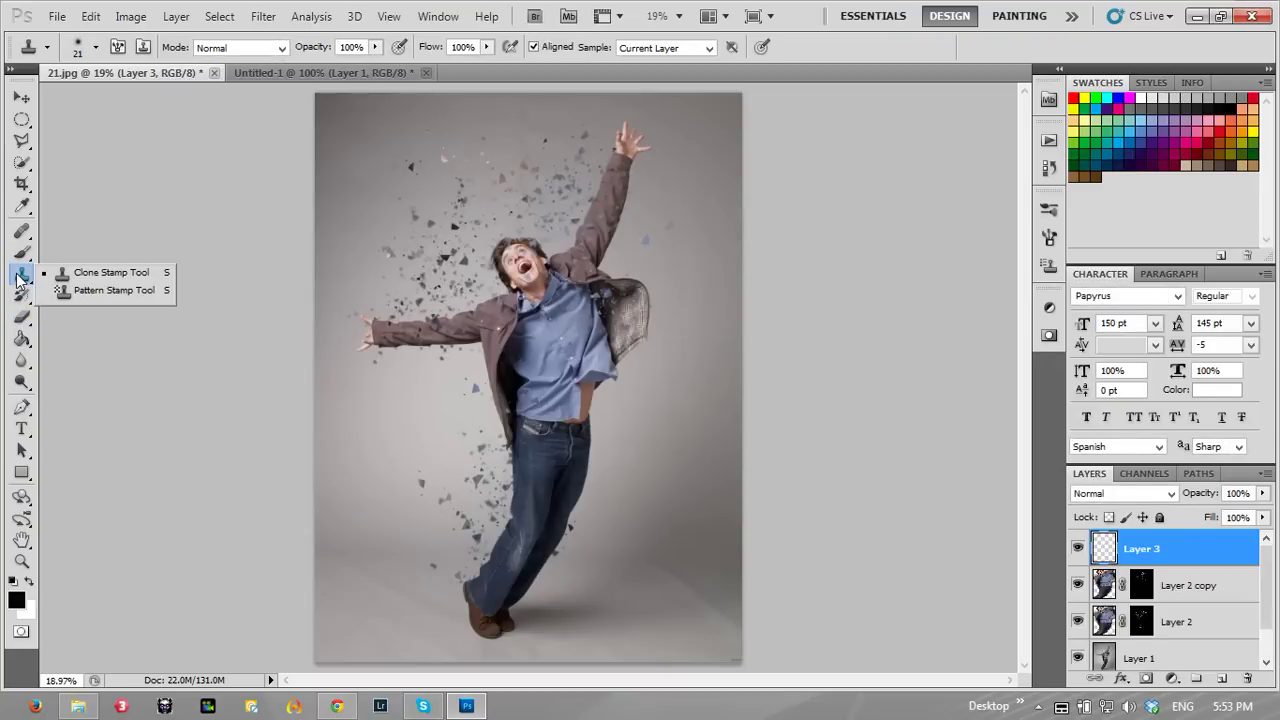
{"action": "left_click", "coordinate": [50, 272]}
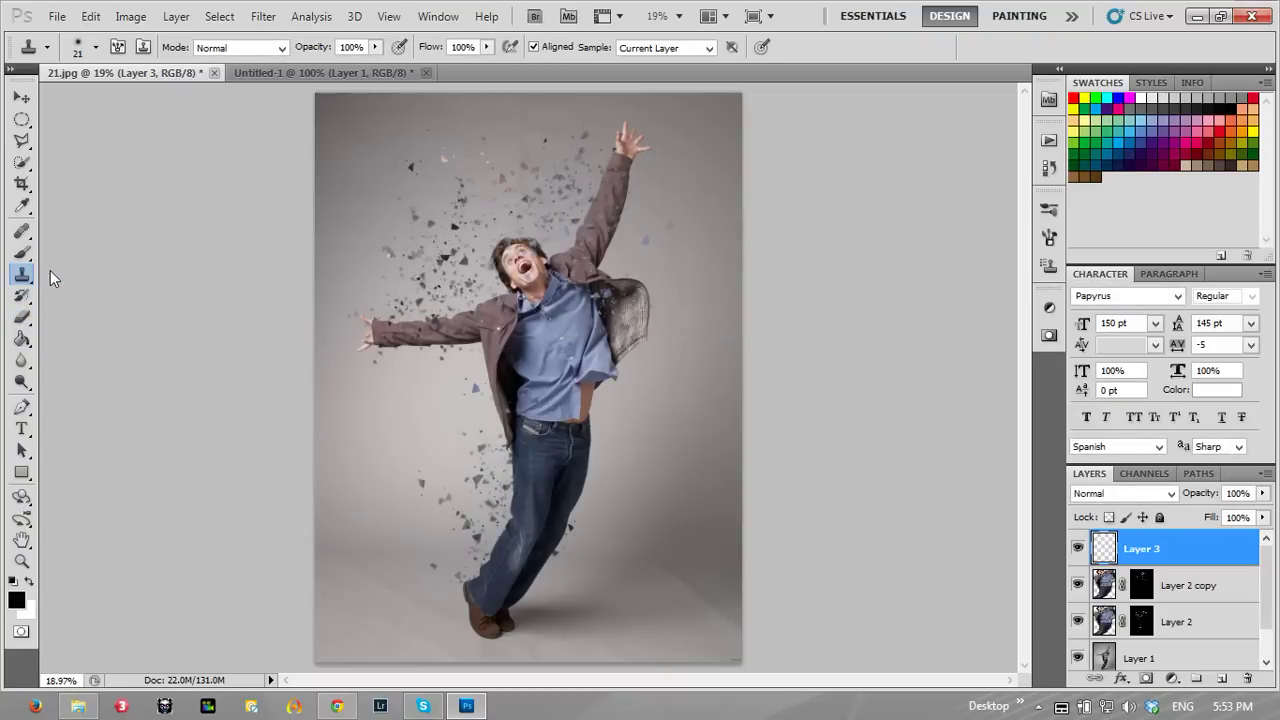
{"action": "left_click", "coordinate": [76, 52]}
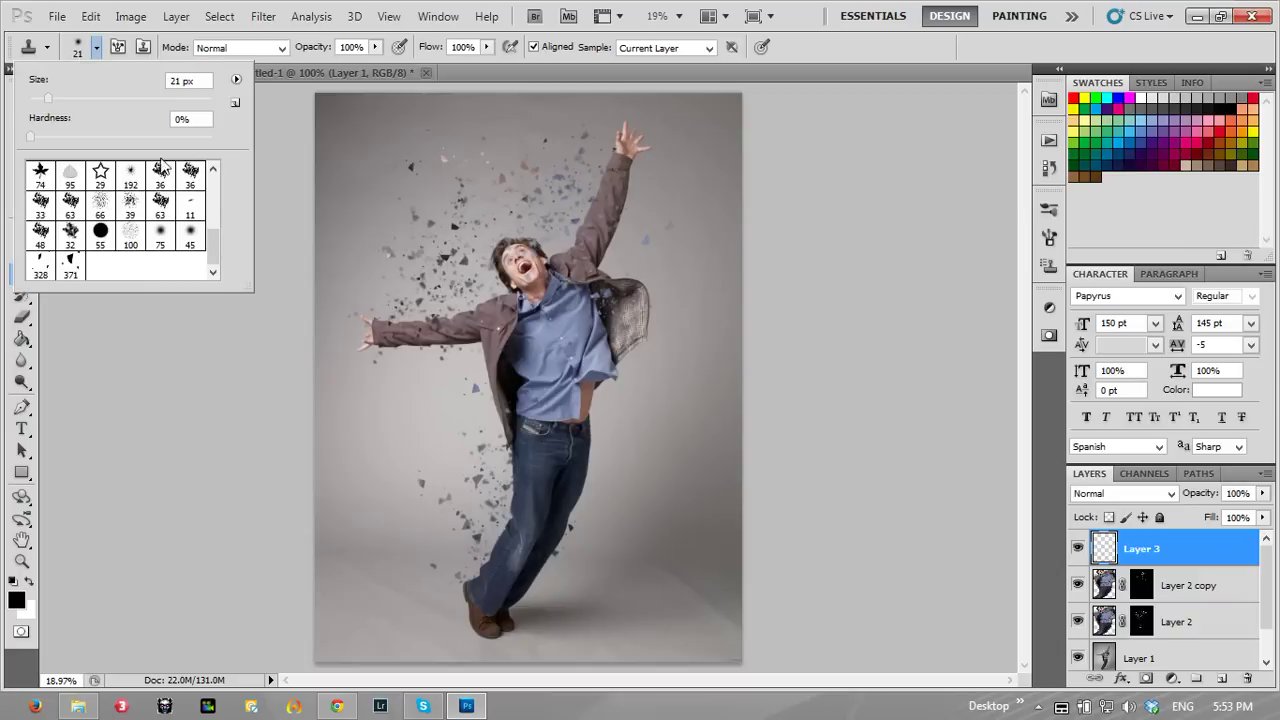
{"action": "left_click", "coordinate": [73, 270]}
Step: Set the Clone Stamp Sample option to Current & Below
{"action": "left_click", "coordinate": [448, 167]}
{"action": "left_click", "coordinate": [448, 167]}
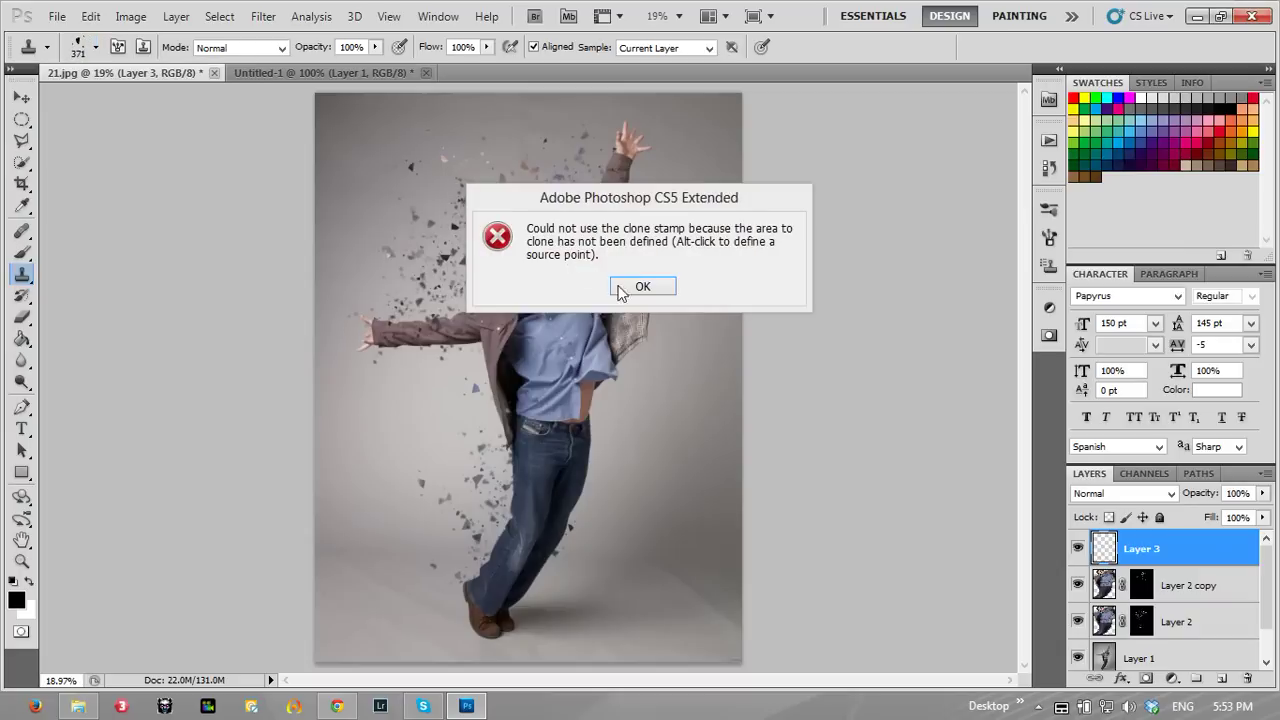
{"action": "left_click", "coordinate": [620, 287]}
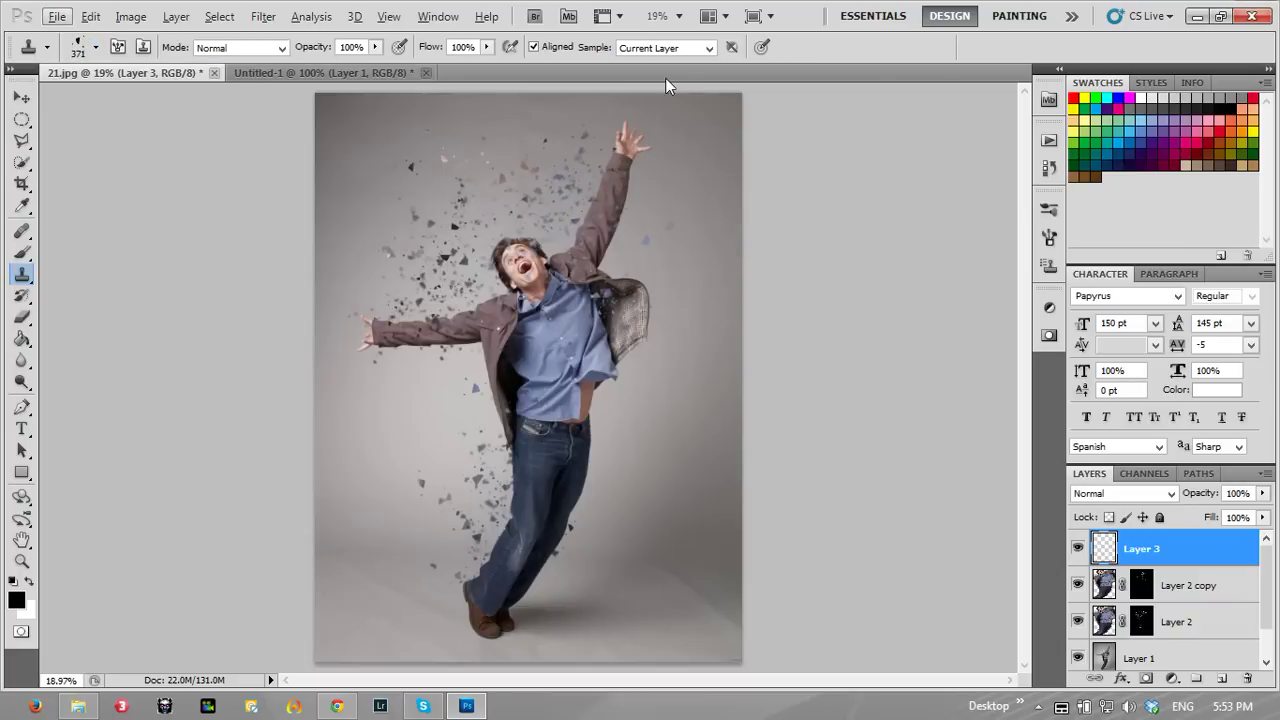
{"action": "left_click", "coordinate": [682, 47]}
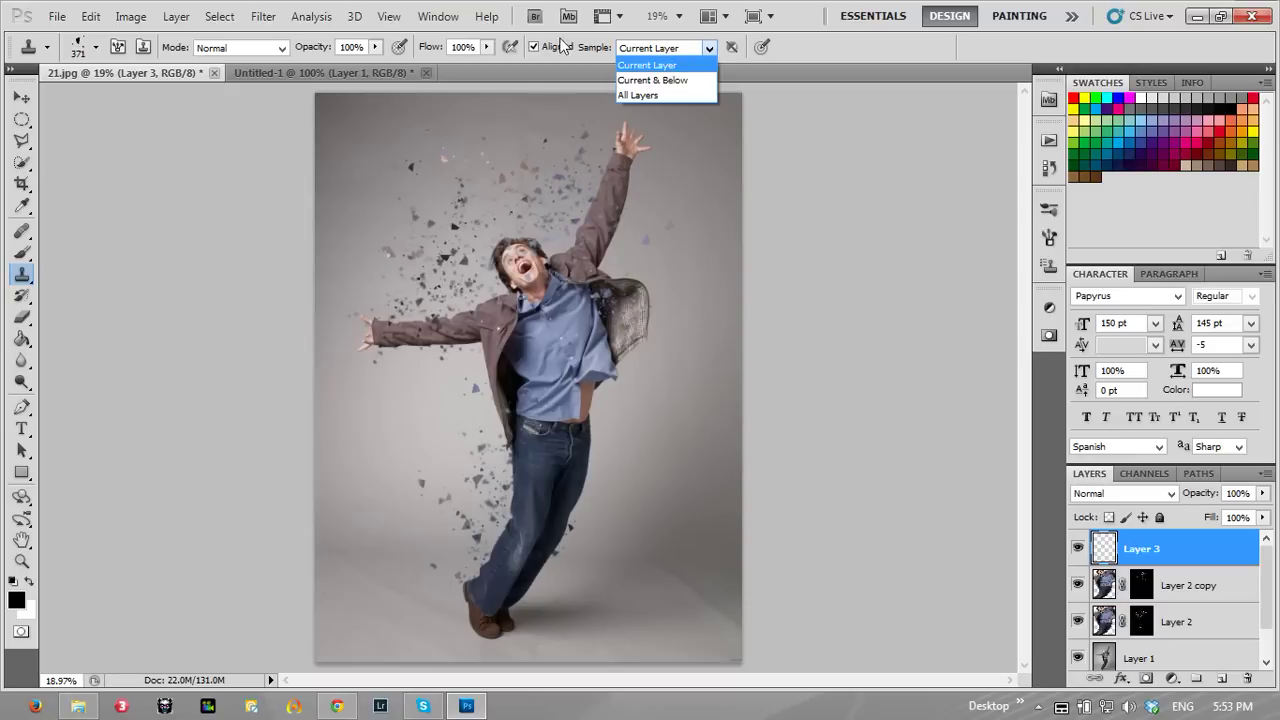
{"action": "left_click", "coordinate": [671, 82]}
{"action": "left_click", "coordinate": [665, 47]}
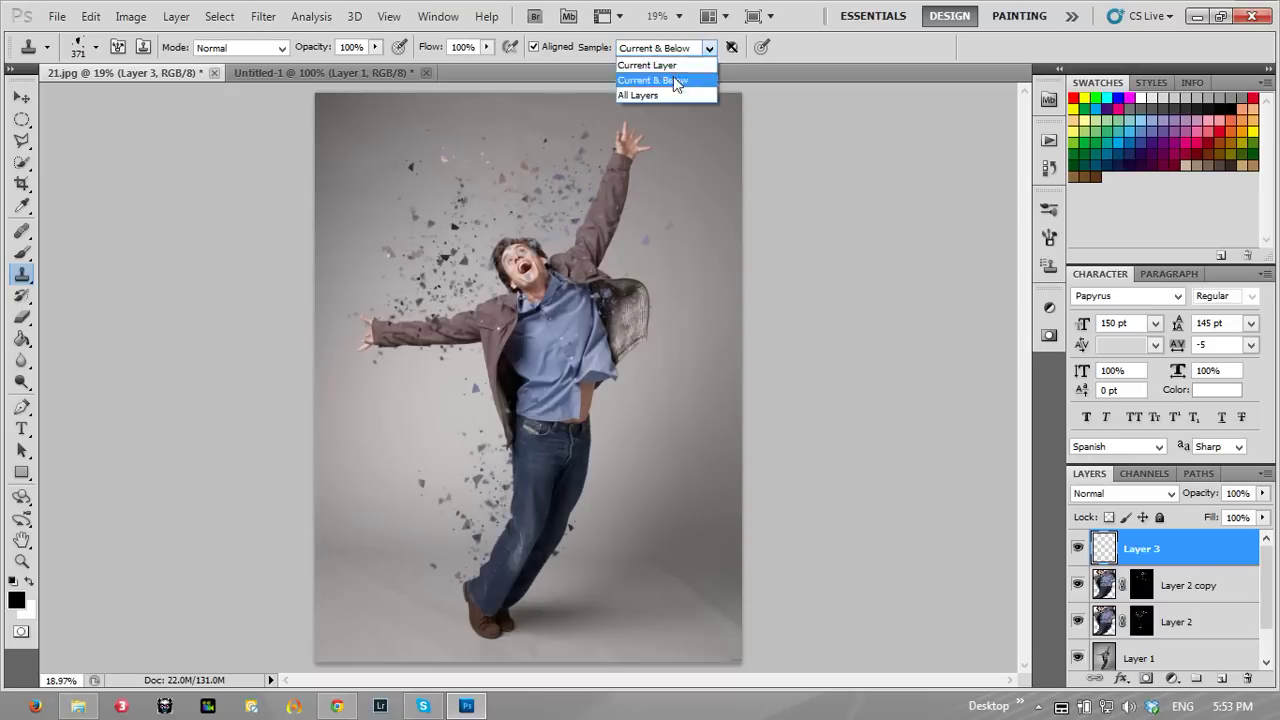
{"action": "left_click", "coordinate": [847, 106]}
Step: Stamp test shard fragments on the shirt, waist and figure, then undo them
{"action": "left_click", "coordinate": [444, 251]}
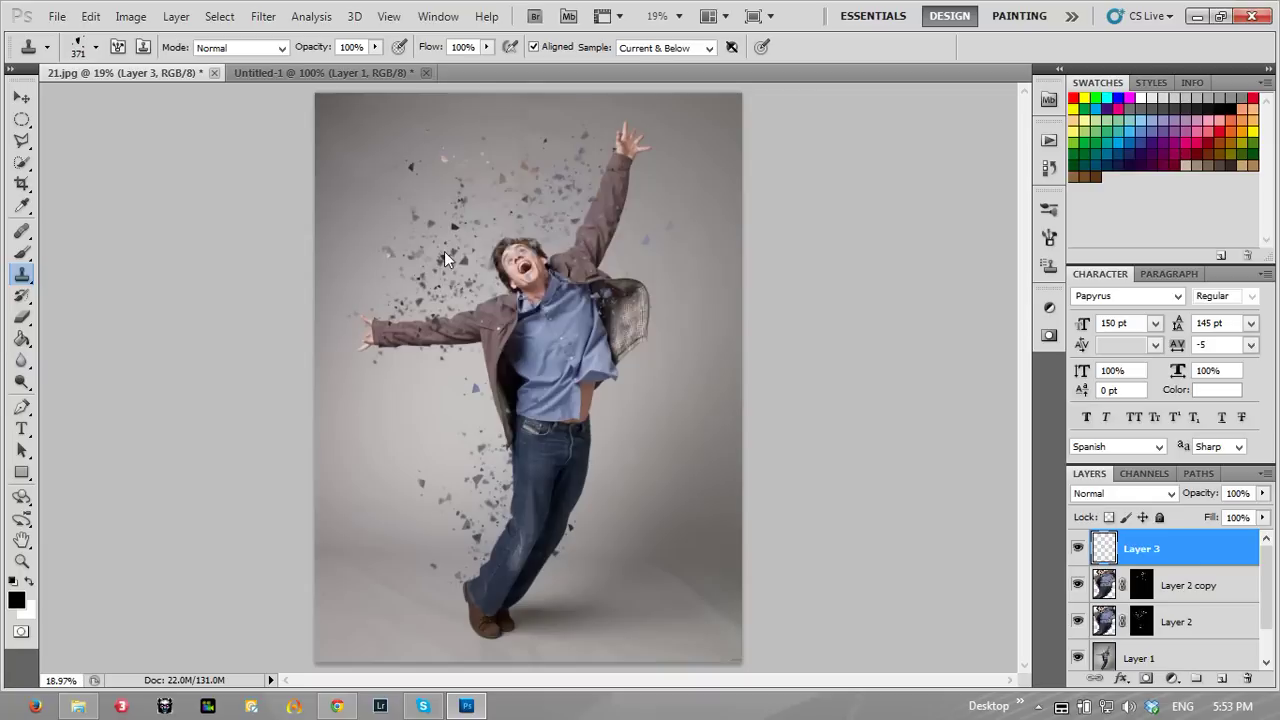
{"action": "key", "text": "Return"}
{"action": "left_click", "coordinate": [630, 365]}
{"action": "left_click", "coordinate": [568, 424]}
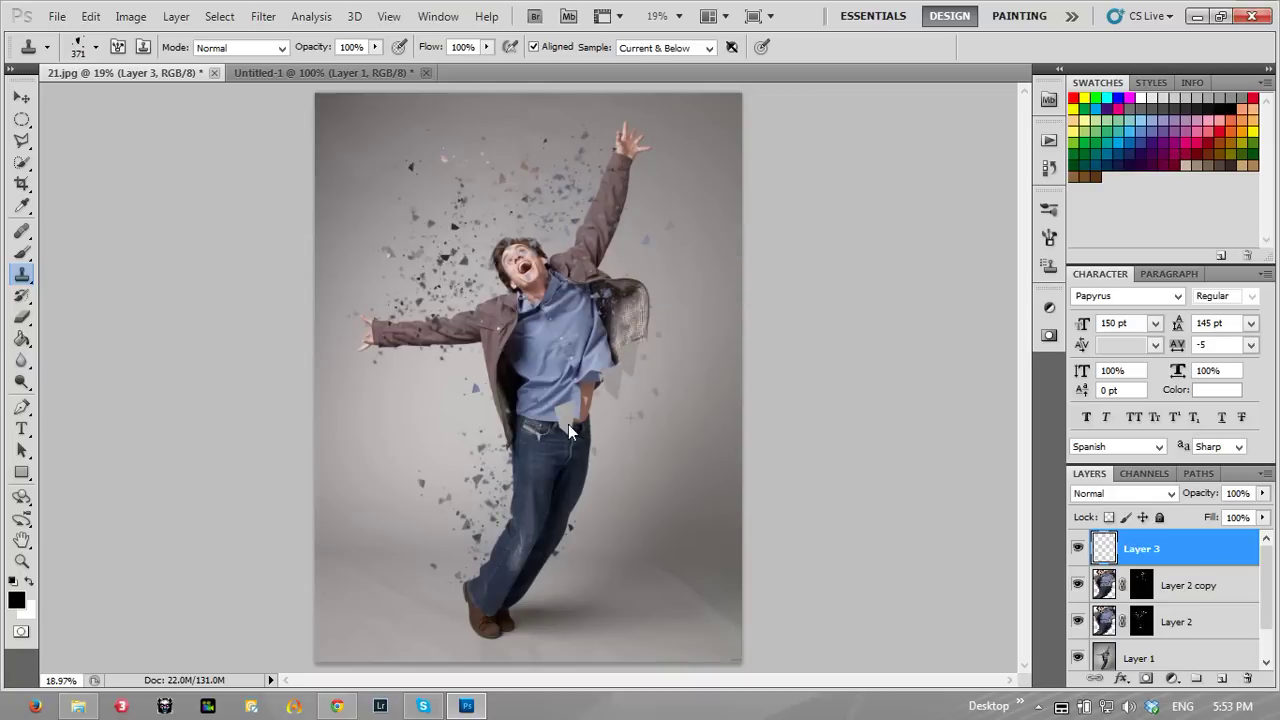
{"action": "left_click", "coordinate": [482, 463]}
{"action": "key", "text": "ctrl+alt+z"}
{"action": "key", "text": "ctrl+alt+z"}
{"action": "key", "text": "ctrl+alt+z"}
{"action": "key", "text": "ctrl+alt+z"}
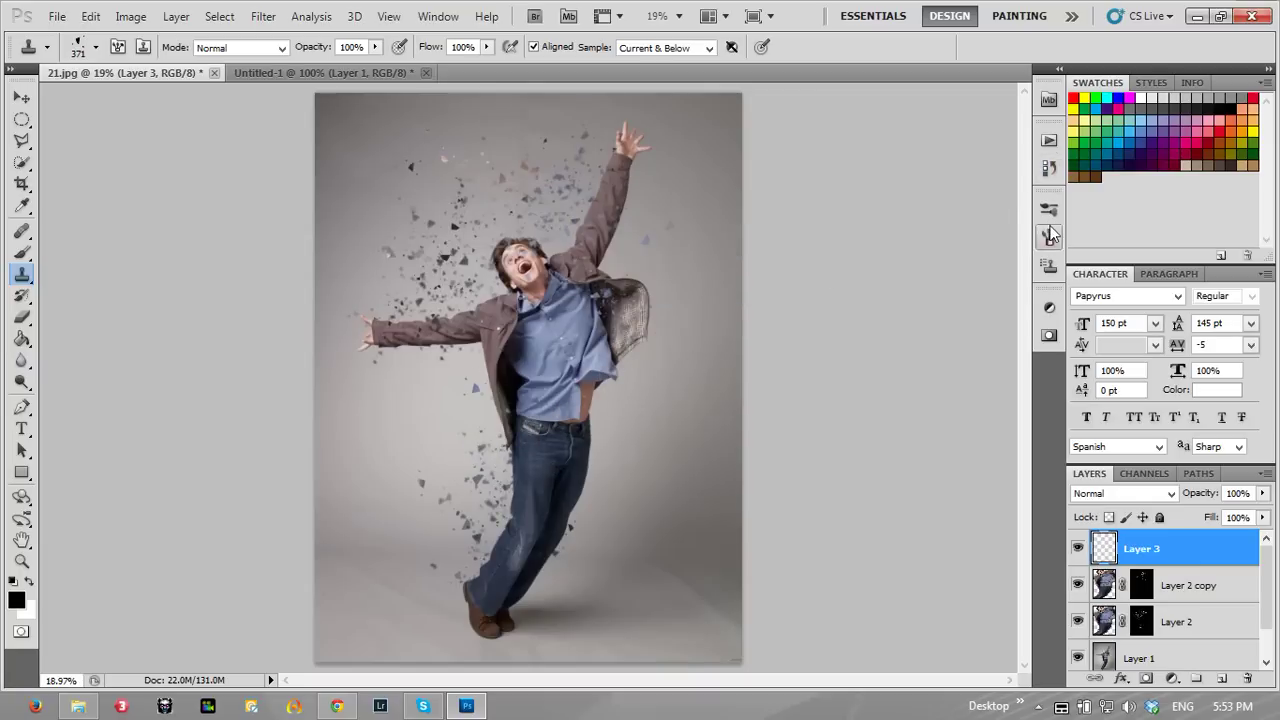
Step: Set 100% size jitter and 602% scattering, with scatter and count jitter on Pen Pressure
{"action": "left_click", "coordinate": [1049, 237]}
{"action": "left_click", "coordinate": [760, 272]}
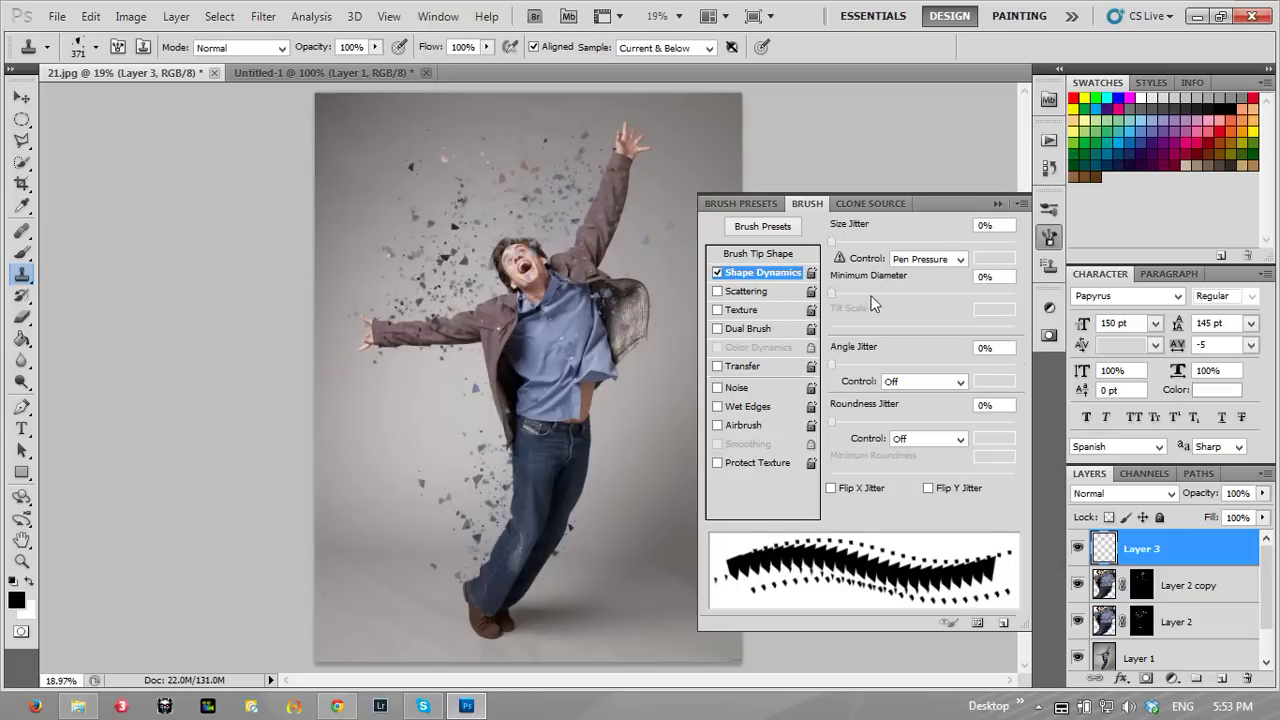
{"action": "left_click_drag", "start_coordinate": [852, 242], "coordinate": [1058, 246]}
{"action": "left_click", "coordinate": [760, 291]}
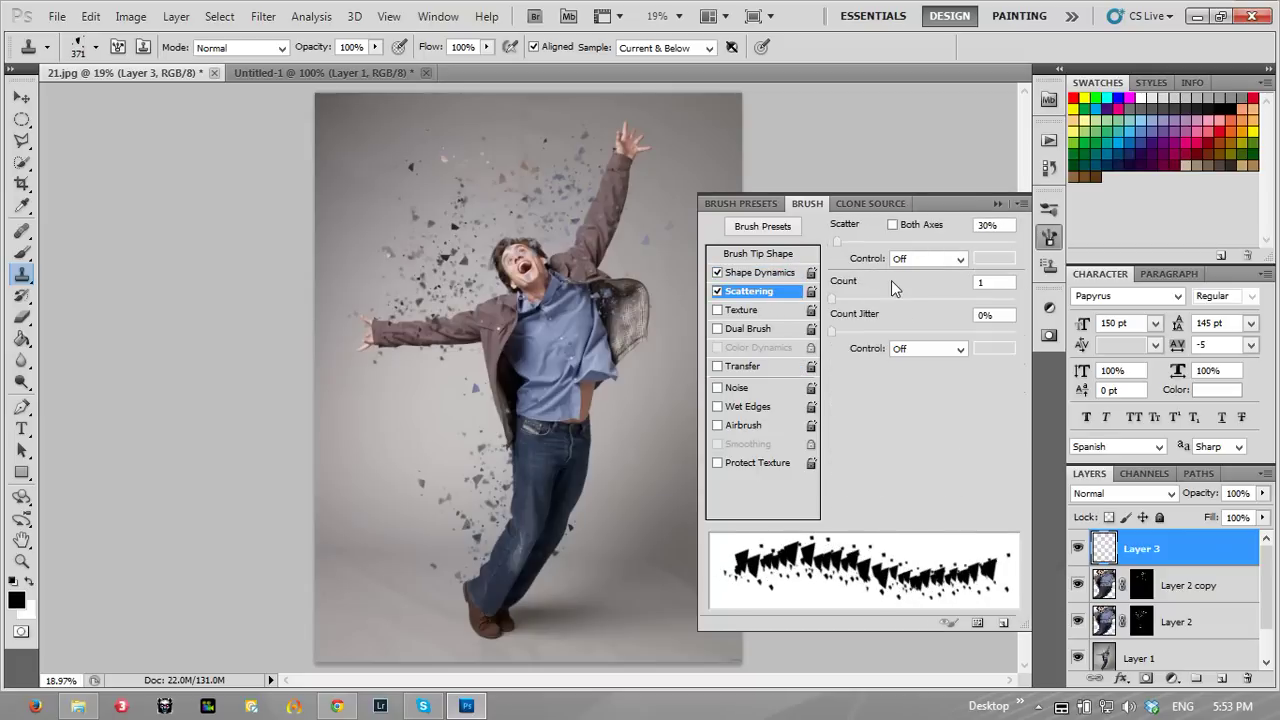
{"action": "left_click_drag", "start_coordinate": [836, 242], "coordinate": [942, 242]}
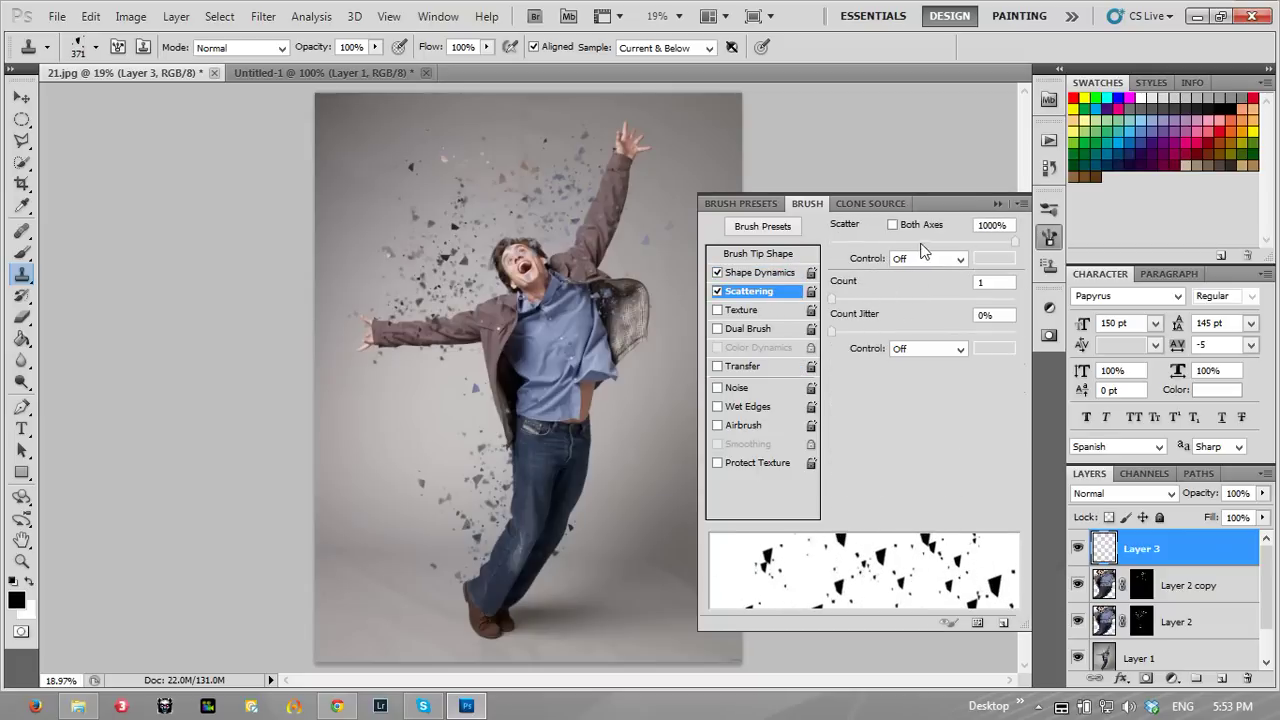
{"action": "left_click_drag", "start_coordinate": [884, 297], "coordinate": [832, 298]}
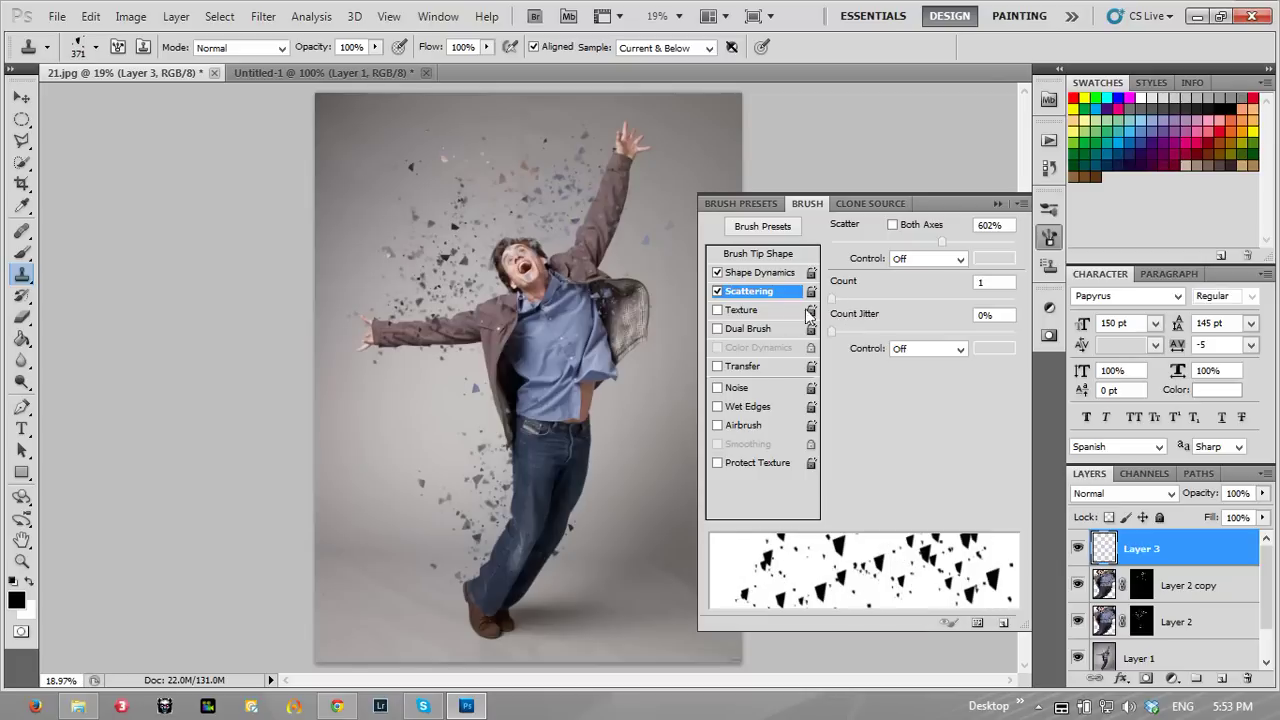
{"action": "left_click", "coordinate": [950, 260]}
{"action": "left_click", "coordinate": [920, 306]}
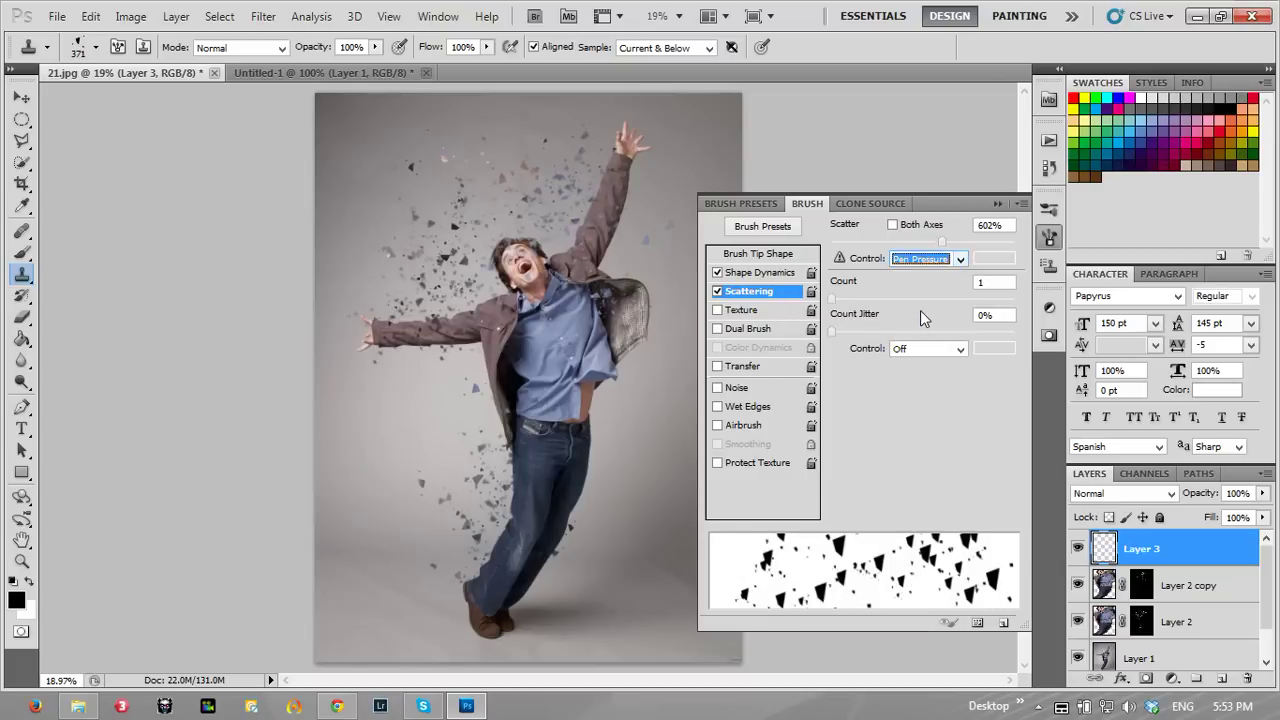
{"action": "left_click", "coordinate": [926, 349]}
{"action": "left_click", "coordinate": [920, 375]}
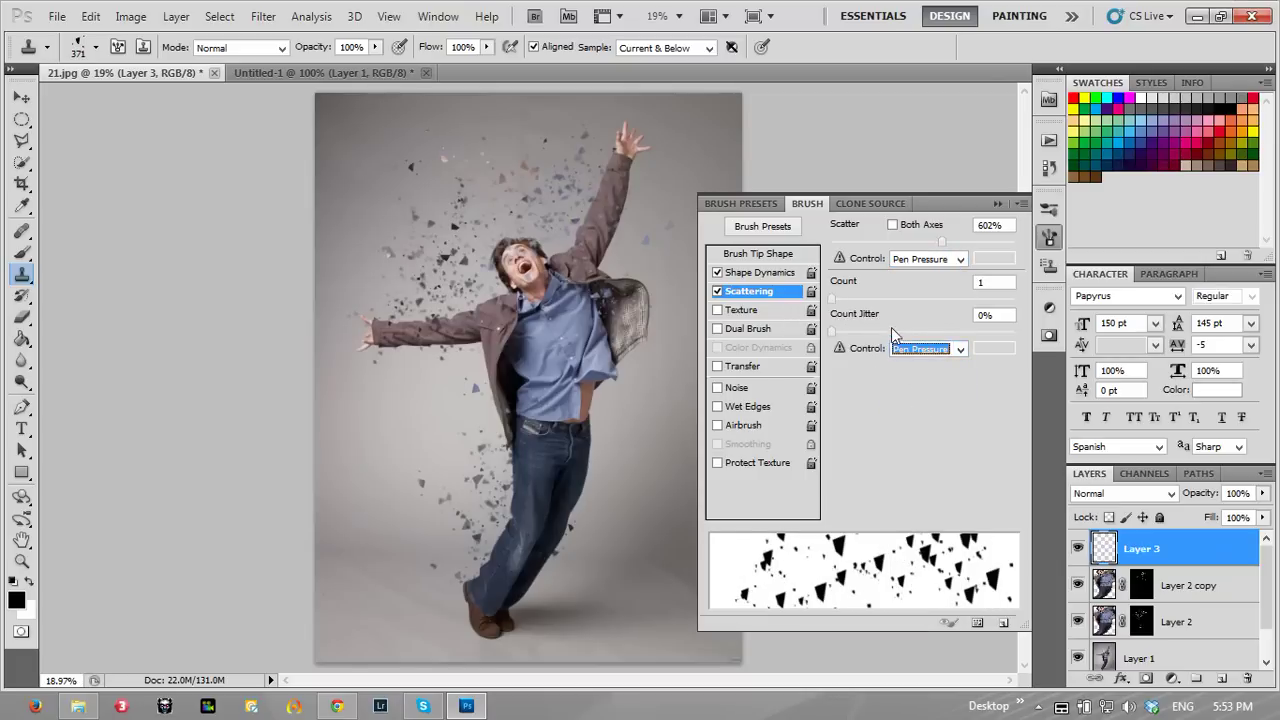
Step: Turn off Texture and Dual Brush, add strong Transfer opacity jitter, and set spacing to 50%
{"action": "left_click", "coordinate": [744, 310]}
{"action": "left_click", "coordinate": [717, 310]}
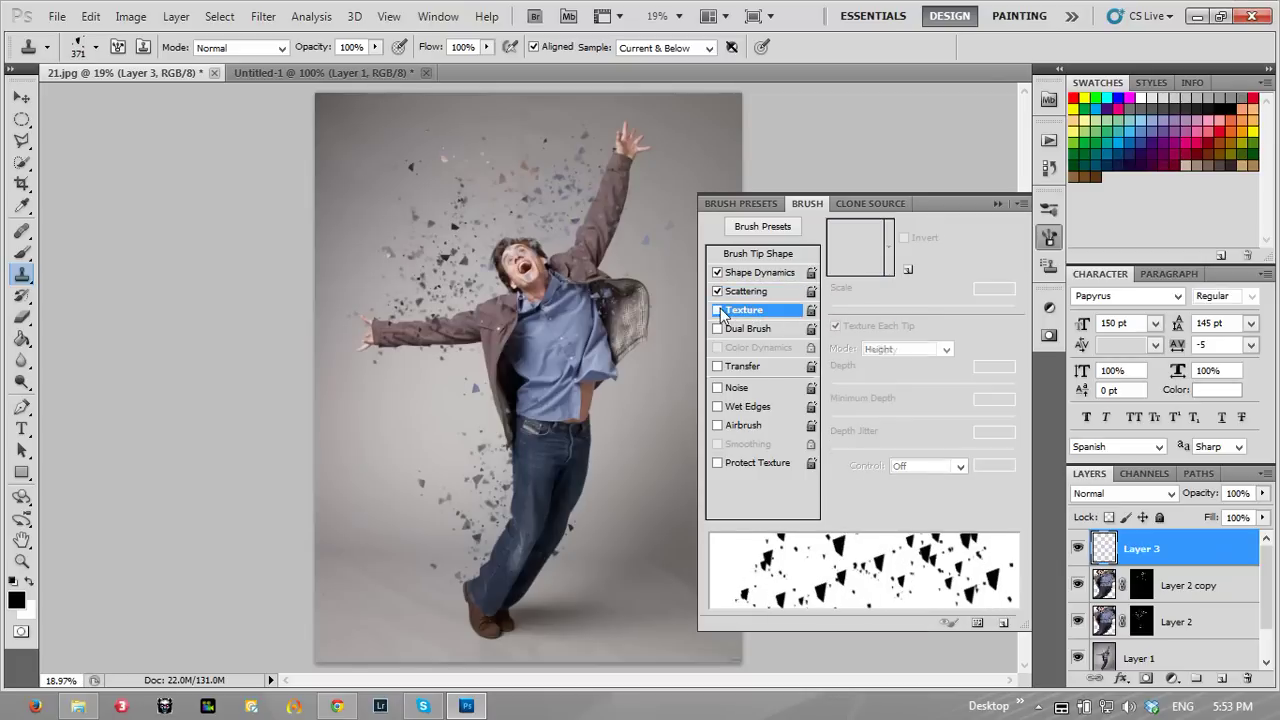
{"action": "left_click", "coordinate": [717, 329]}
{"action": "left_click", "coordinate": [717, 329]}
{"action": "left_click", "coordinate": [757, 367]}
{"action": "left_click_drag", "start_coordinate": [831, 241], "coordinate": [1013, 245]}
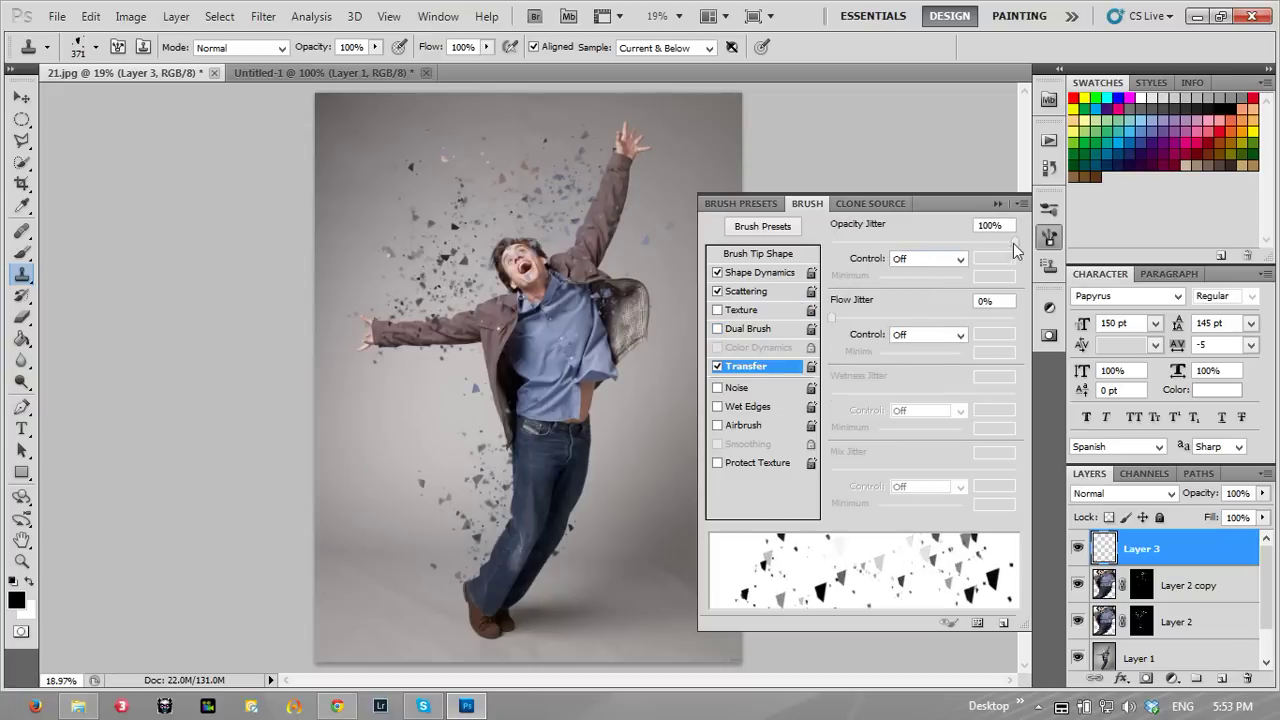
{"action": "left_click", "coordinate": [758, 253]}
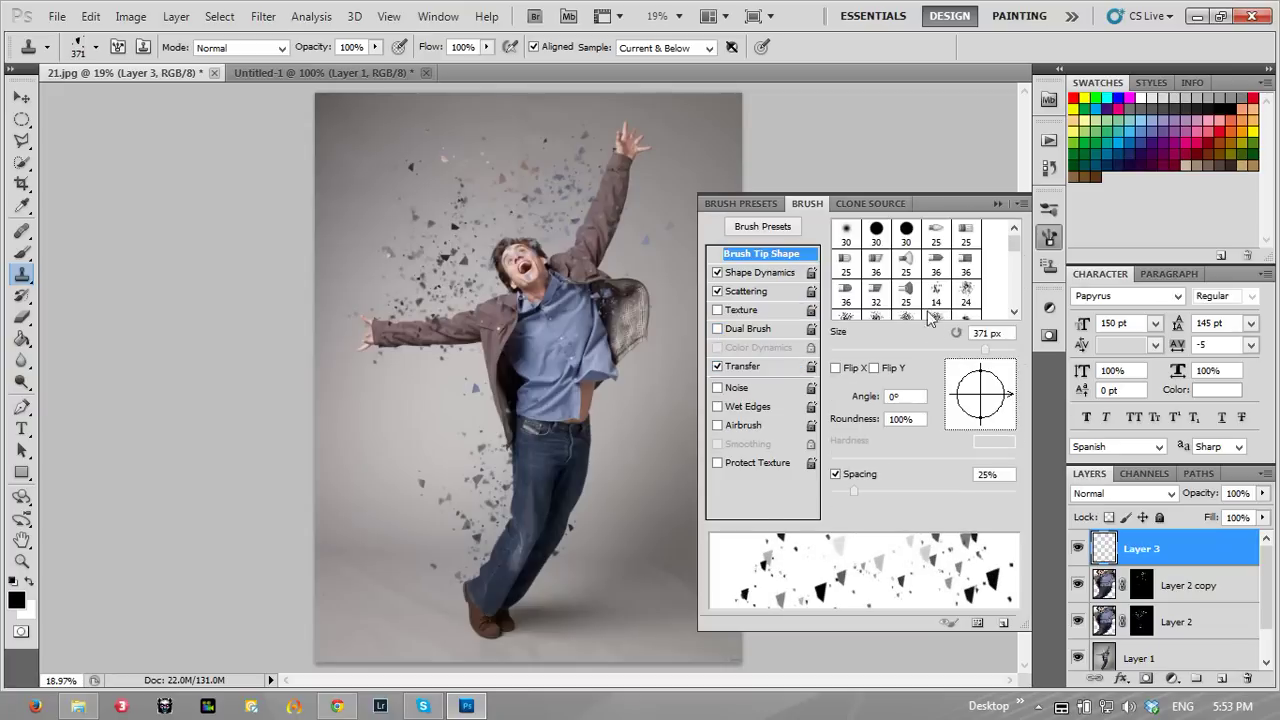
{"action": "left_click_drag", "start_coordinate": [853, 491], "coordinate": [876, 491]}
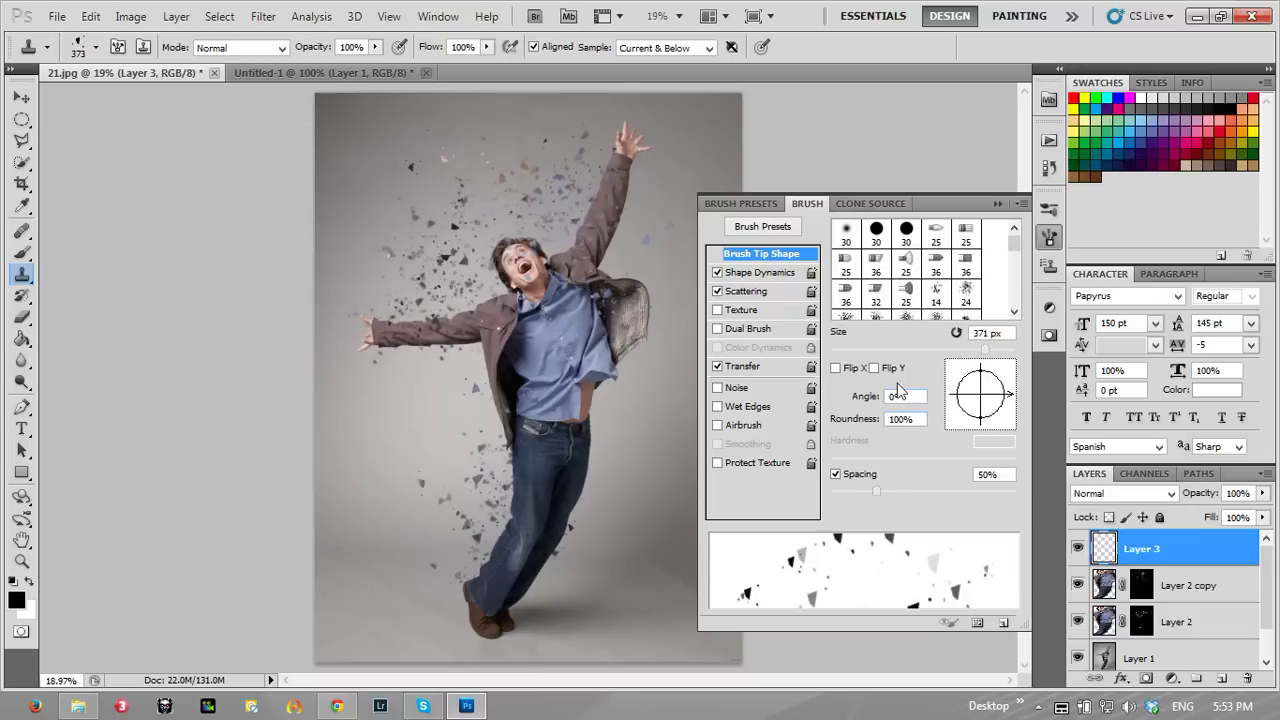
{"action": "left_click", "coordinate": [995, 204]}
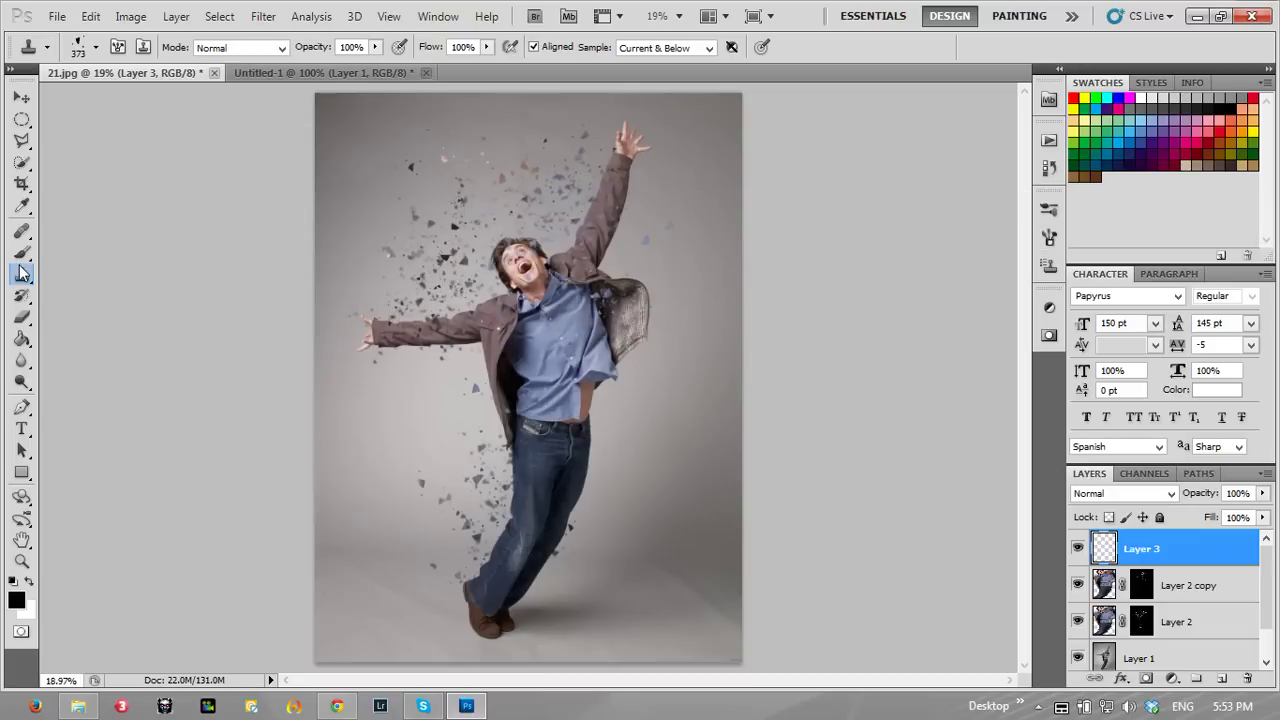
Step: Keep the Clone Stamp active at 200 px, set a clone source, and return to Layer 3
{"action": "left_click_drag", "start_coordinate": [22, 278], "coordinate": [80, 271]}
{"action": "key", "text": "bracketleft"}
{"action": "key", "text": "bracketleft"}
{"action": "key", "text": "bracketleft"}
{"action": "key", "text": "alt"}
{"action": "key", "text": "alt"}
{"action": "key", "text": "alt"}
{"action": "left_click", "coordinate": [1196, 650]}
{"action": "left_click", "coordinate": [1194, 547]}
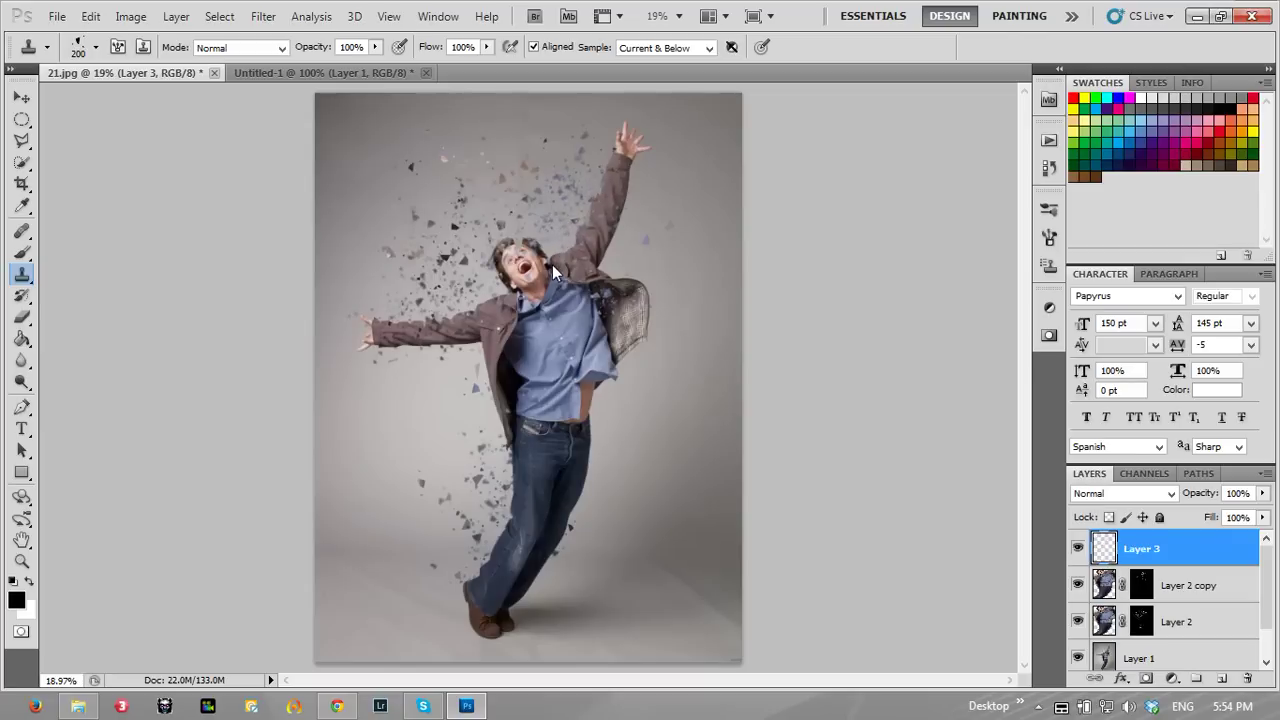
Step: With a 100 px brush, clone shards over the jacket flap and near the foot
{"action": "key", "text": "bracketleft"}
{"action": "key", "text": "bracketleft"}
{"action": "key", "text": "bracketleft"}
{"action": "key", "text": "bracketleft"}
{"action": "left_click_drag", "start_coordinate": [625, 312], "coordinate": [635, 253]}
{"action": "left_click", "coordinate": [476, 570]}
Step: Glance at Untitled-1, then zoom in on the shards around the dancer's head in 21.jpg
{"action": "left_click", "coordinate": [355, 74]}
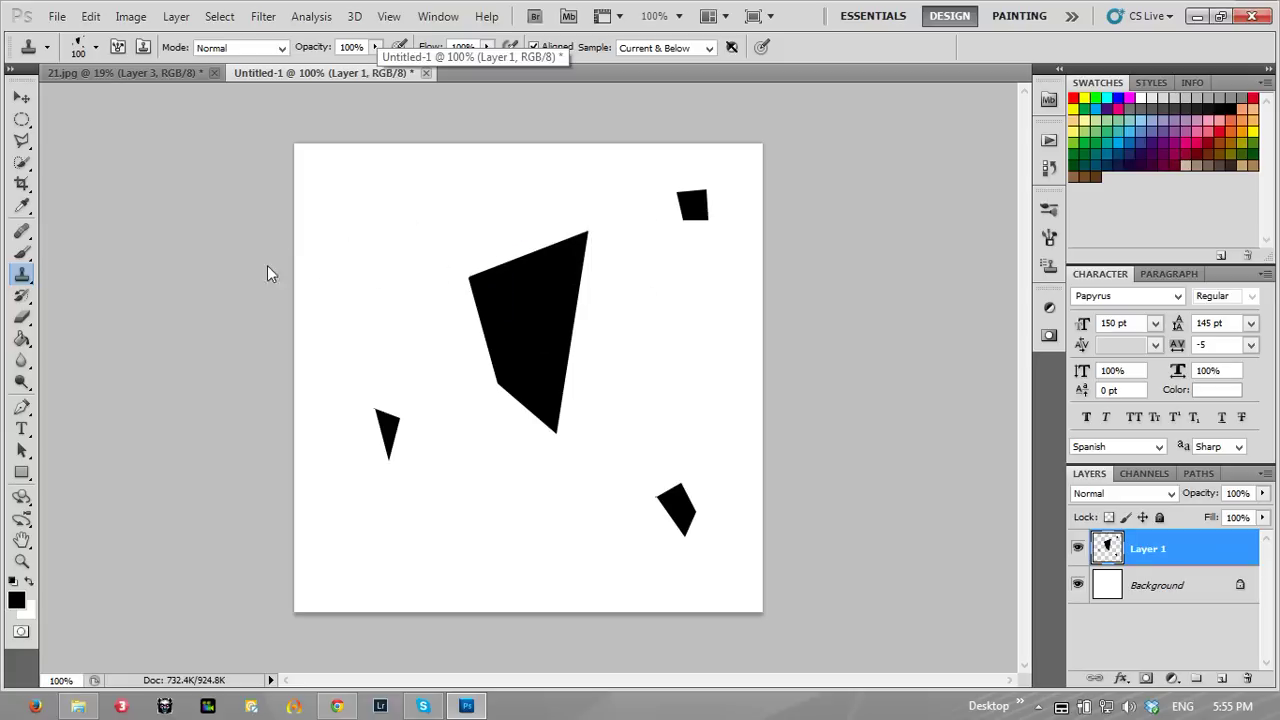
{"action": "left_click", "coordinate": [145, 76]}
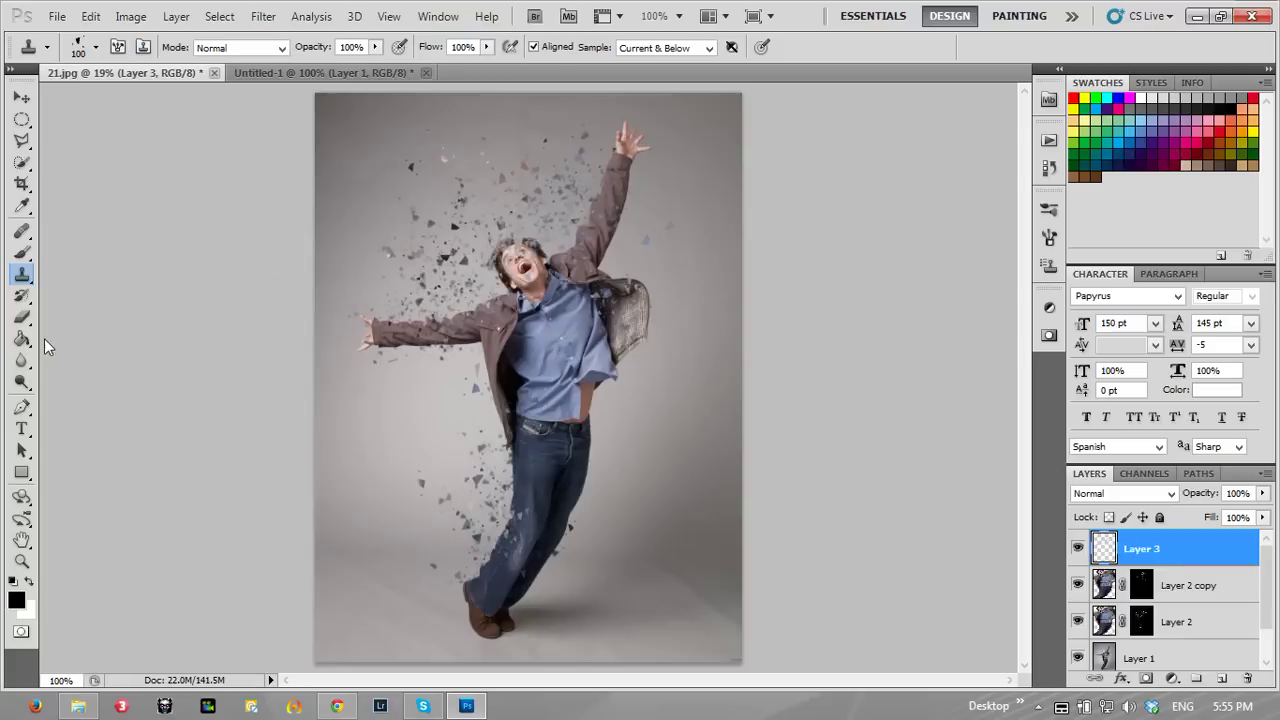
{"action": "left_click", "coordinate": [22, 561]}
{"action": "left_click_drag", "start_coordinate": [493, 217], "coordinate": [502, 256]}
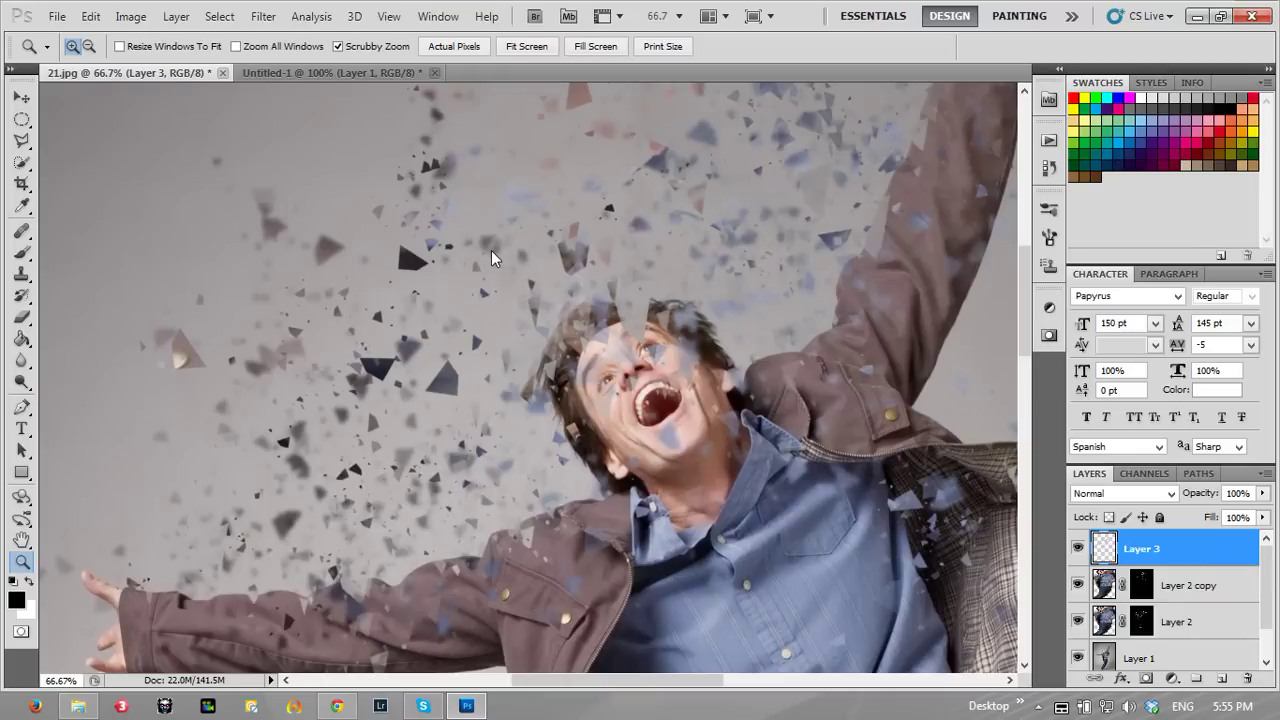
Step: Fit the whole 21.jpg photo on screen and show the hidden system tray icons
{"action": "right_click", "coordinate": [491, 251]}
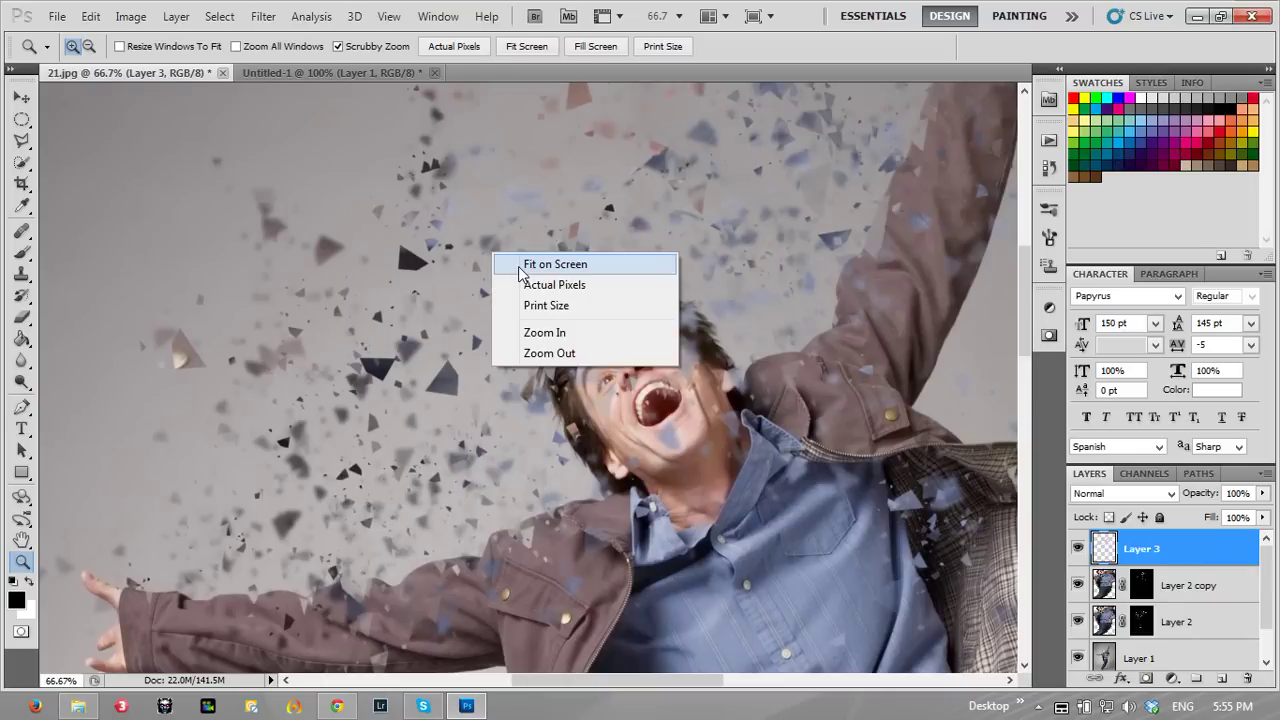
{"action": "left_click", "coordinate": [519, 266]}
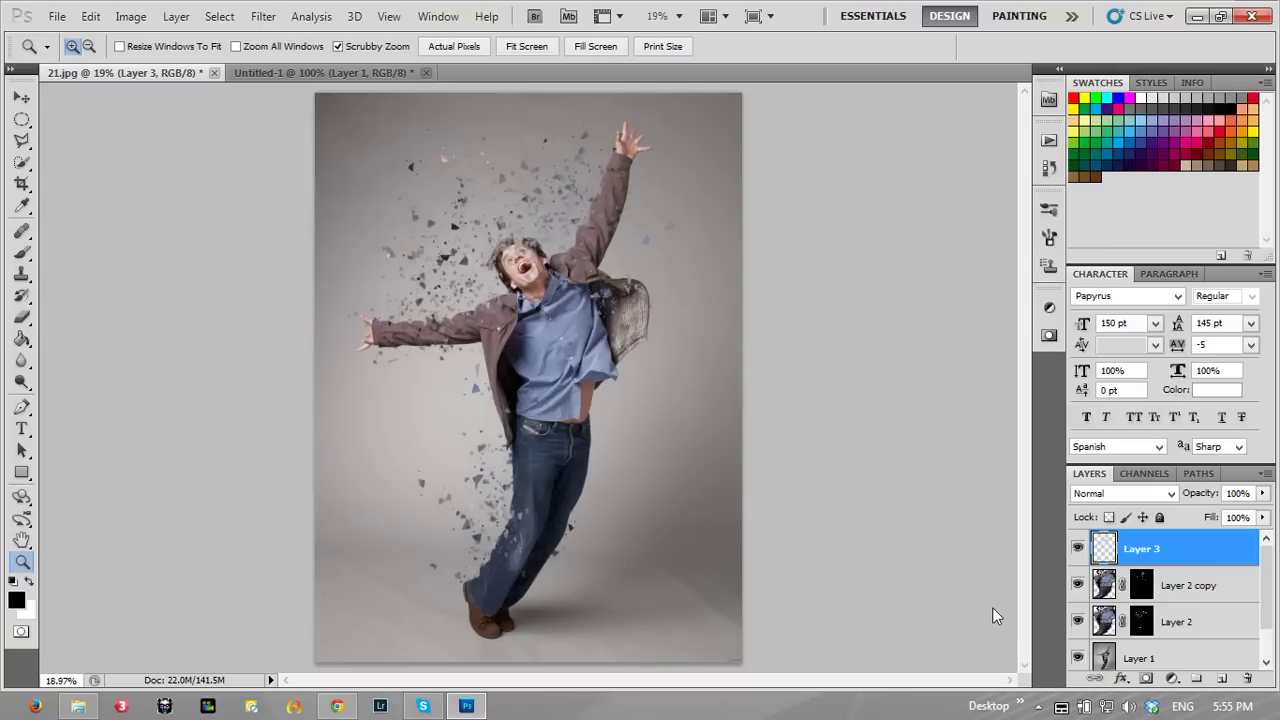
{"action": "left_click", "coordinate": [1038, 706]}
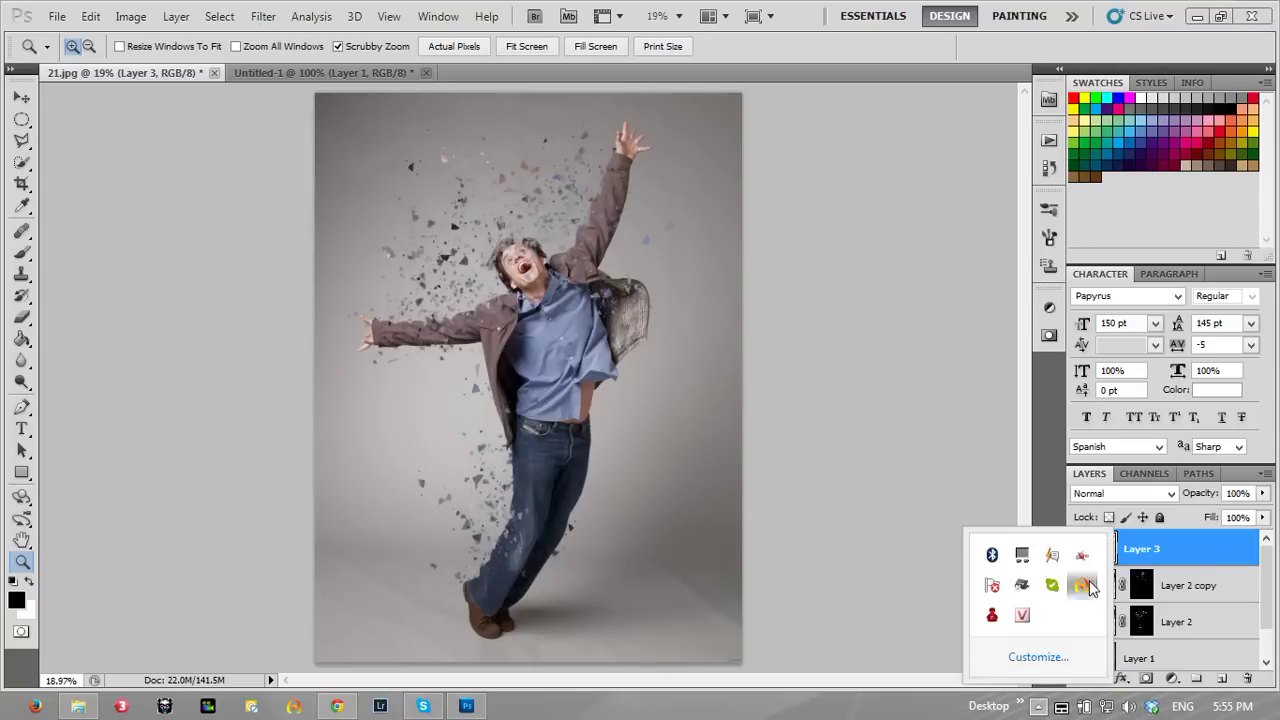